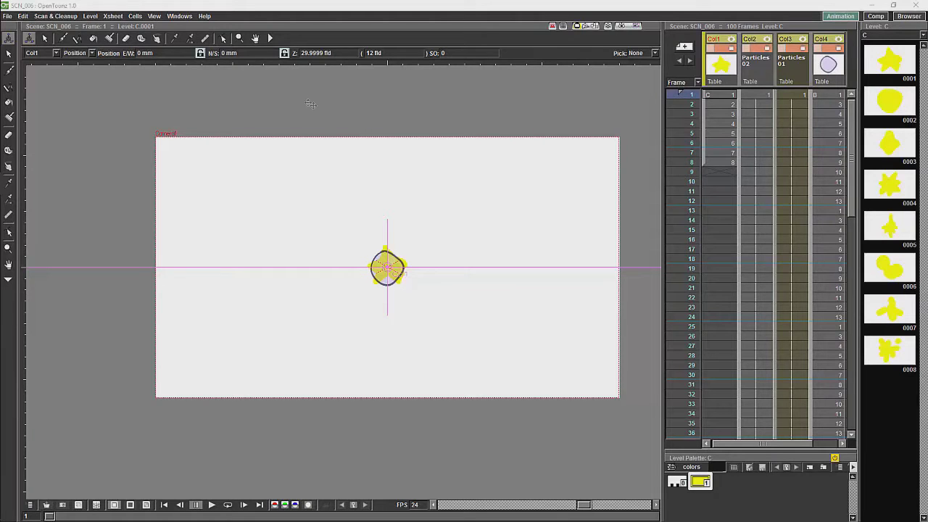
Open the Fx Schematic over the viewer, showing the Glow and Particles nodes linked to XSheet and Output.
{"action": "left_click", "coordinate": [175, 18]}
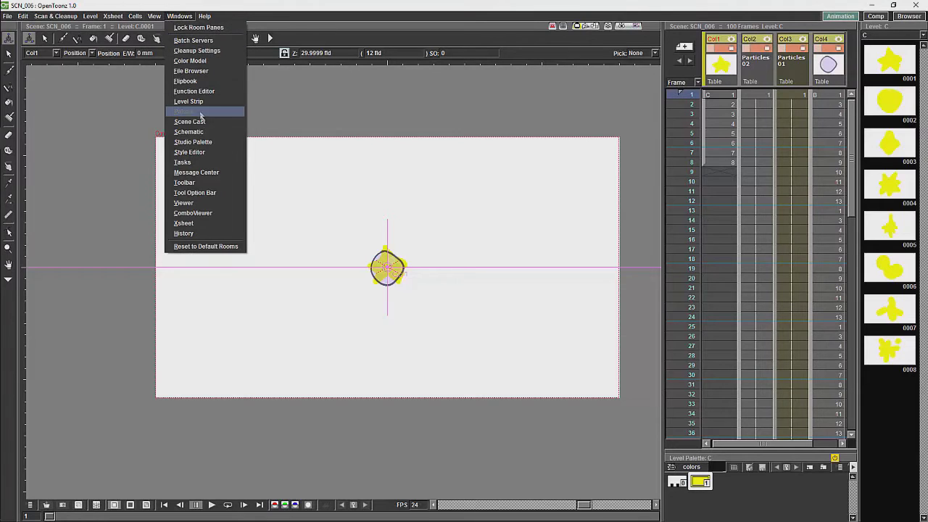
{"action": "left_click", "coordinate": [197, 135]}
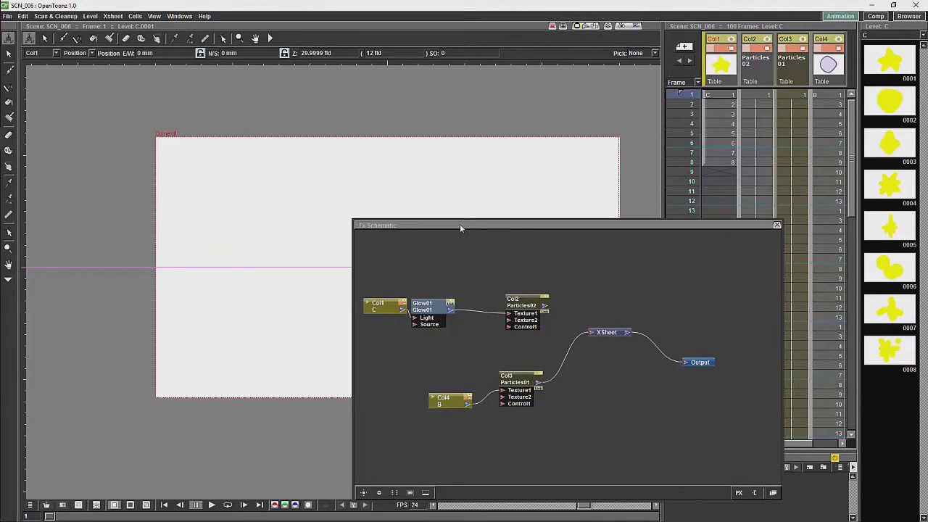
{"action": "left_click_drag", "start_coordinate": [460, 224], "coordinate": [295, 151]}
{"action": "right_click", "coordinate": [438, 317]}
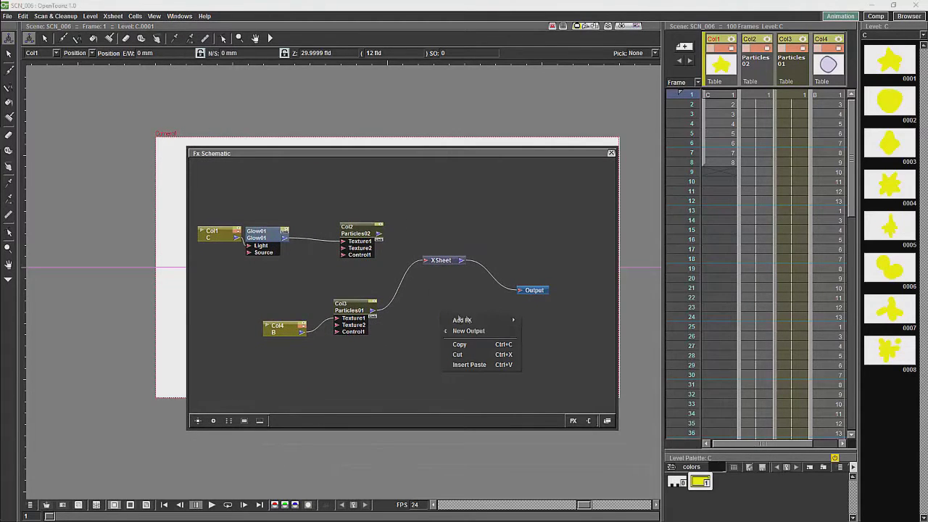
{"action": "mouse_move", "coordinate": [471, 320]}
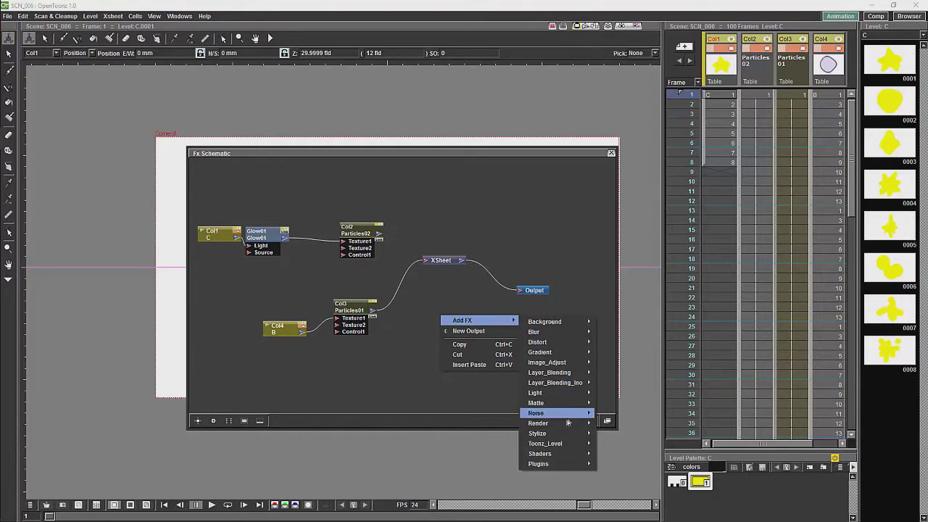
{"action": "mouse_move", "coordinate": [580, 423]}
{"action": "mouse_move", "coordinate": [627, 450]}
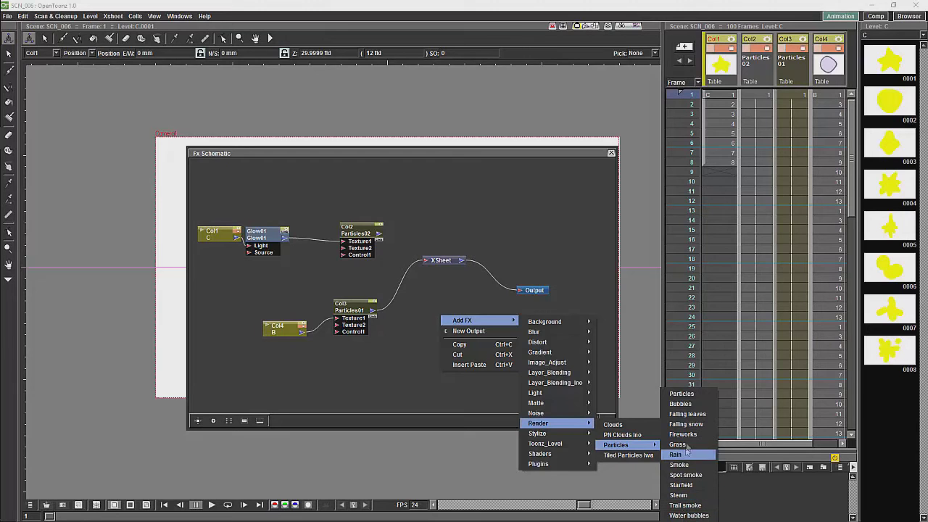
{"action": "left_click", "coordinate": [666, 394]}
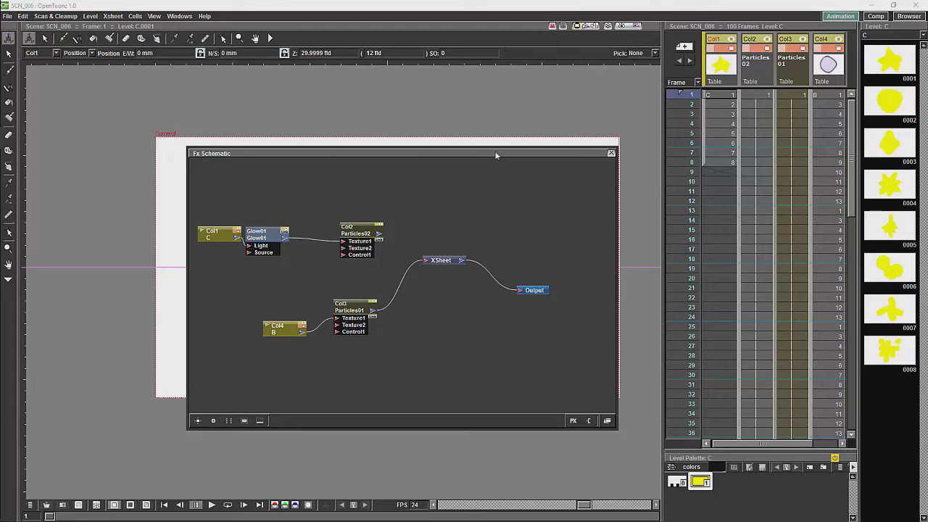
Render a preview of the Particles effect in the viewer, with the schematic moved aside.
{"action": "left_click_drag", "start_coordinate": [495, 154], "coordinate": [769, 221]}
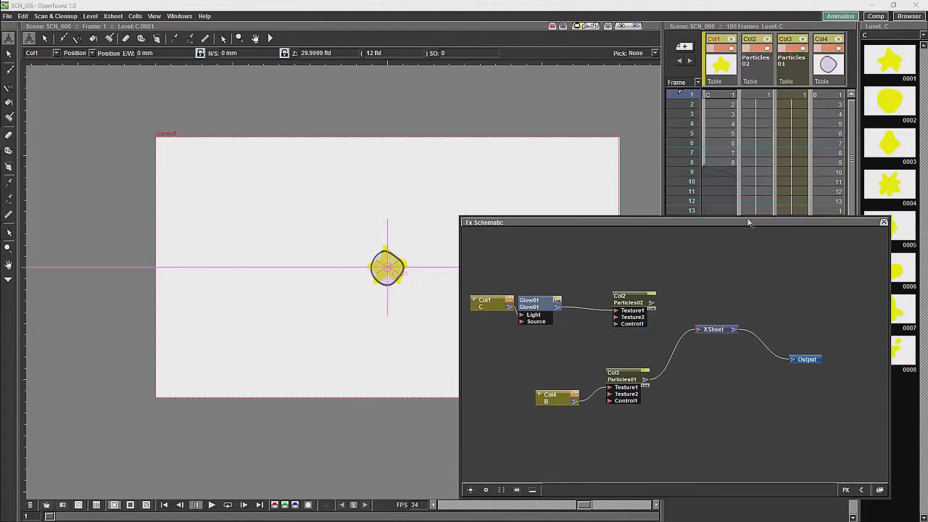
{"action": "left_click", "coordinate": [636, 26]}
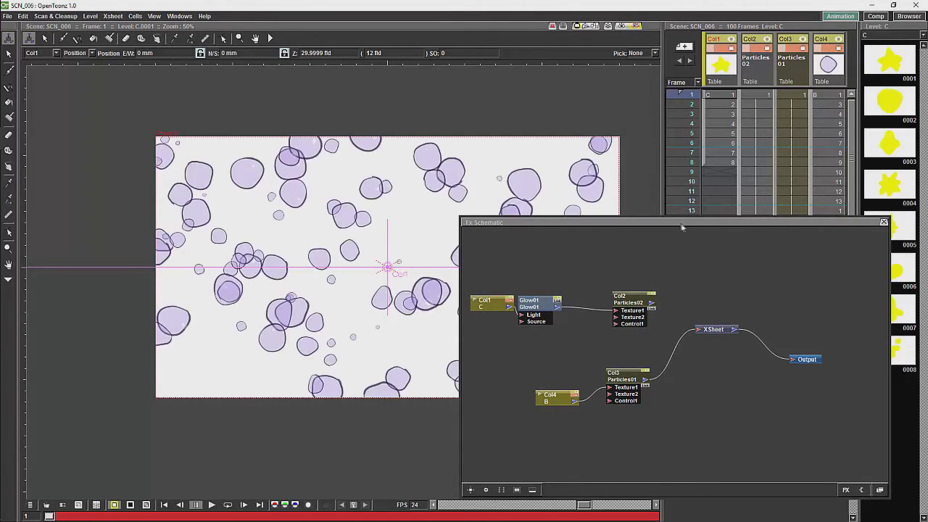
{"action": "left_click_drag", "start_coordinate": [679, 219], "coordinate": [712, 214]}
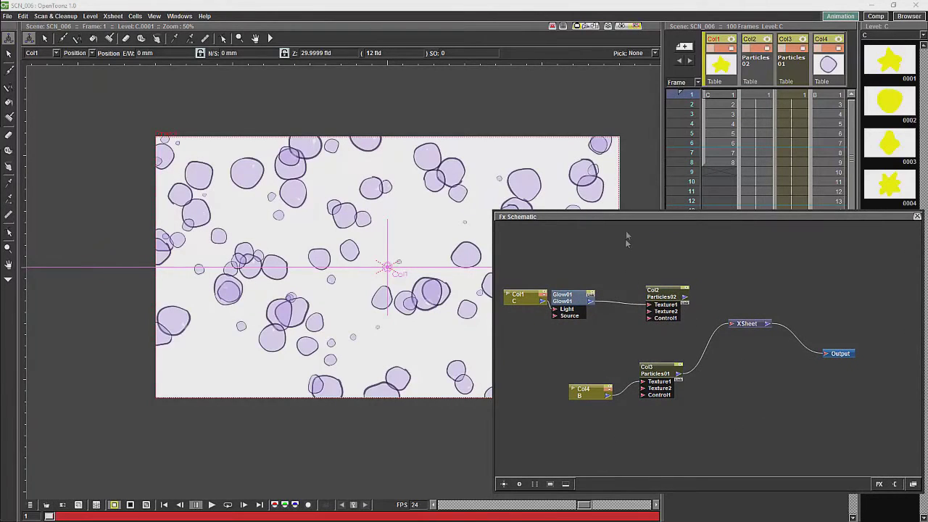
{"action": "left_click_drag", "start_coordinate": [638, 218], "coordinate": [728, 258]}
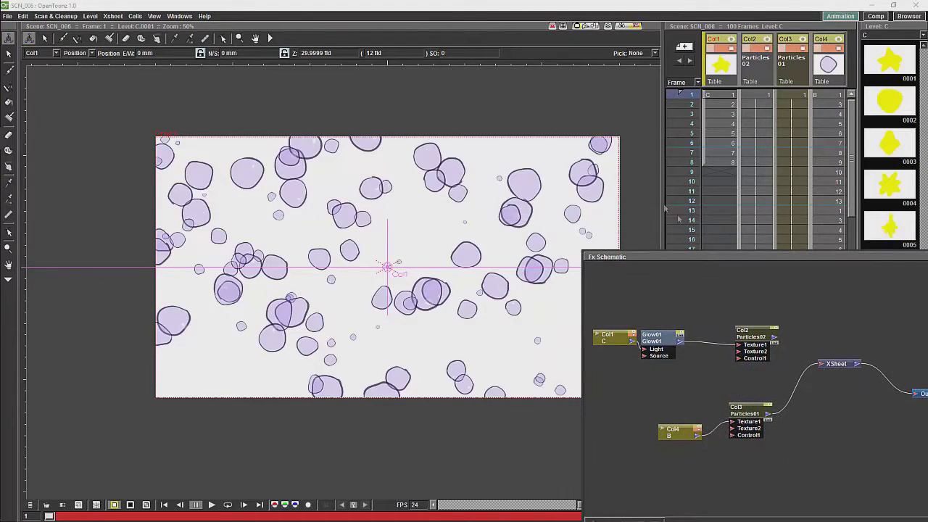
{"action": "left_click_drag", "start_coordinate": [671, 263], "coordinate": [615, 232]}
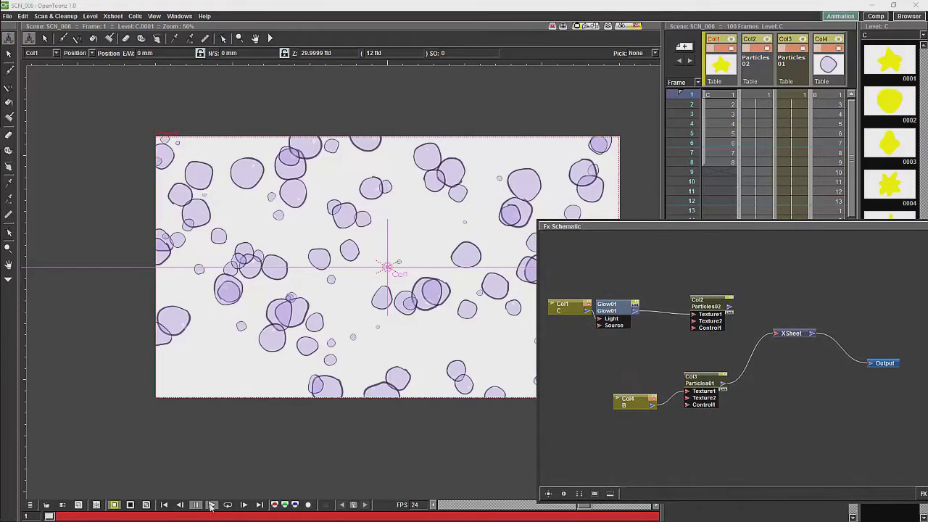
Play the purple-oval particle animation twice, with the full toolbar shown.
{"action": "left_click", "coordinate": [212, 505]}
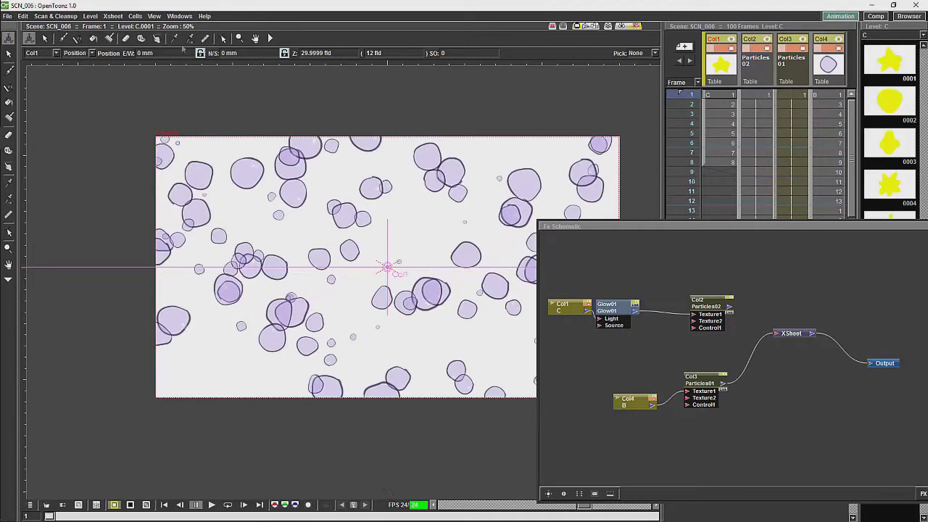
{"action": "left_click", "coordinate": [271, 39]}
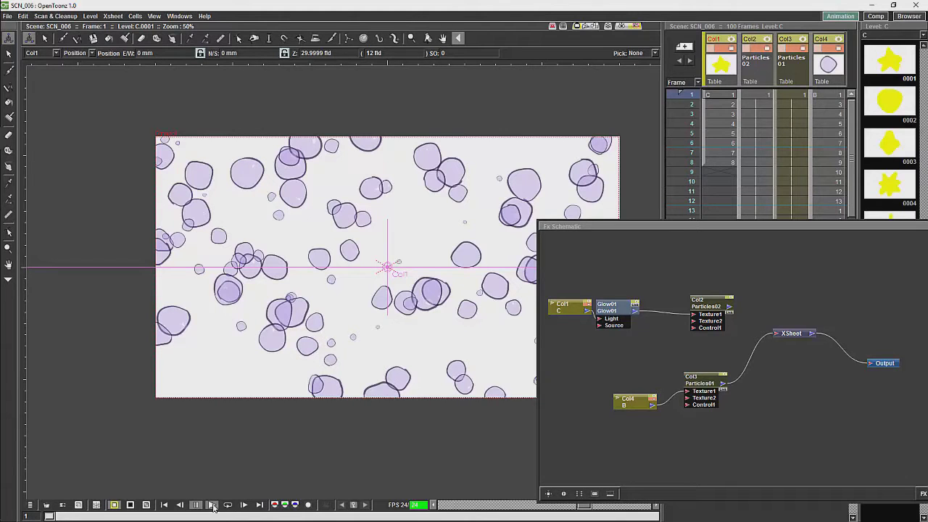
{"action": "left_click", "coordinate": [212, 505]}
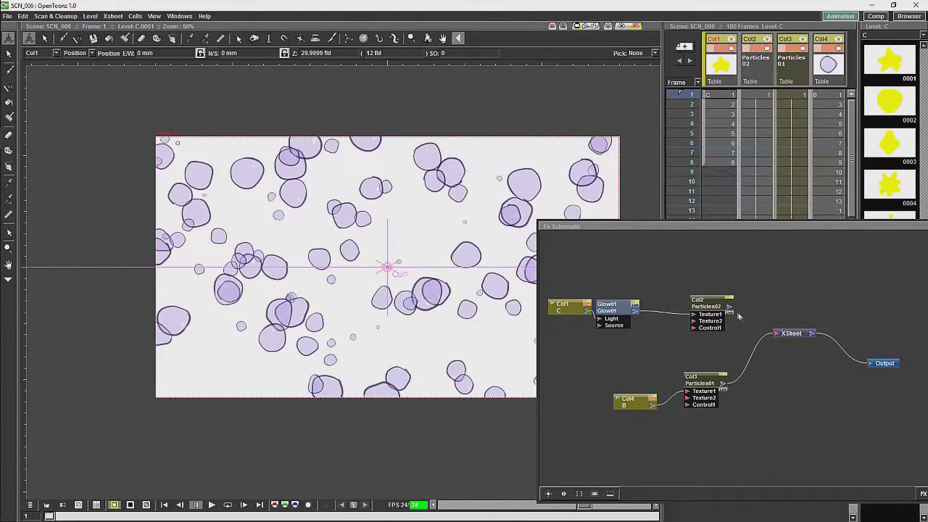
Connect Particles02 to the XSheet node and delete the Particles01 link.
{"action": "left_click_drag", "start_coordinate": [730, 307], "coordinate": [768, 337]}
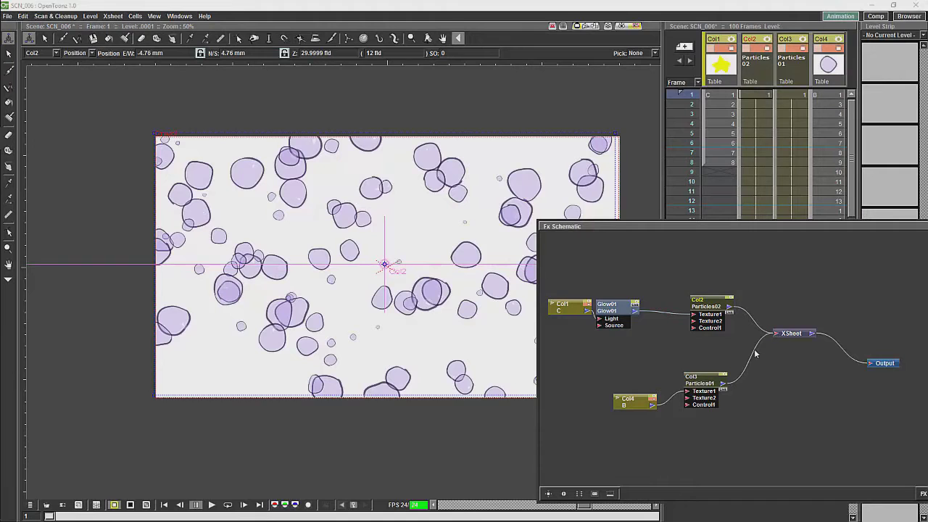
{"action": "left_click", "coordinate": [756, 353]}
{"action": "key", "text": "Delete"}
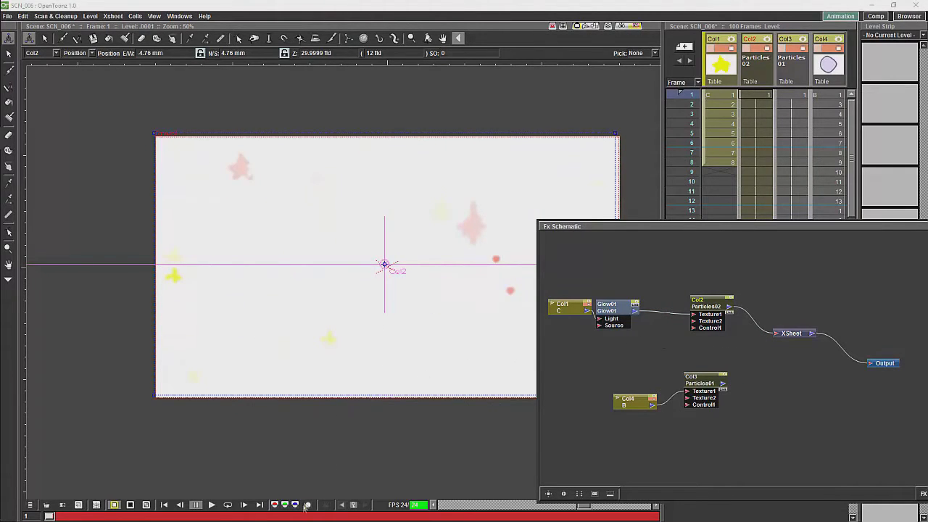
Play the star-particle animation, close the Fx Schematic and select Col1's first drawing.
{"action": "left_click", "coordinate": [213, 506]}
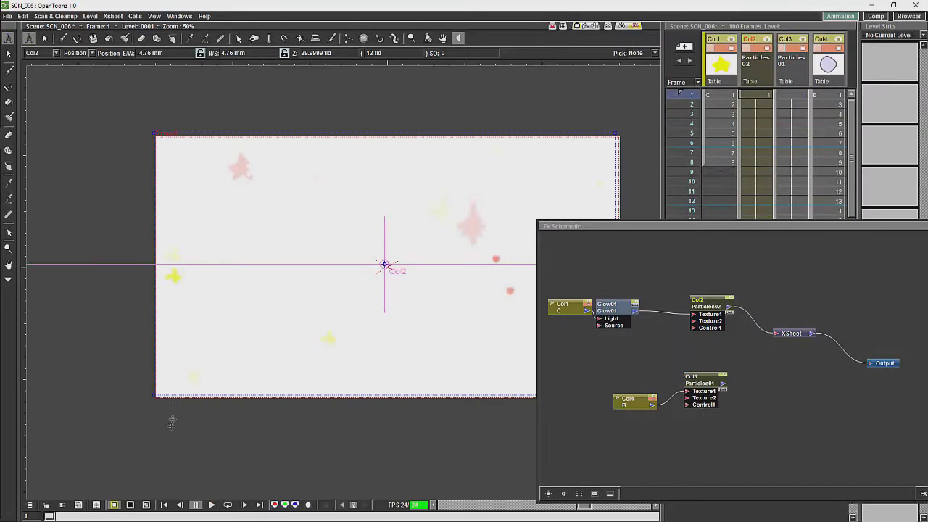
{"action": "left_click", "coordinate": [212, 505]}
{"action": "left_click_drag", "start_coordinate": [658, 227], "coordinate": [323, 236]}
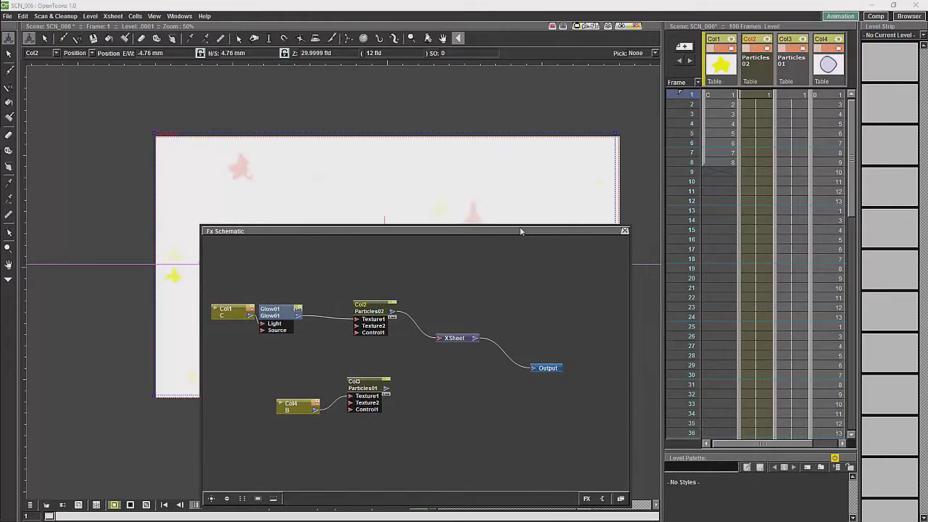
{"action": "left_click", "coordinate": [624, 231]}
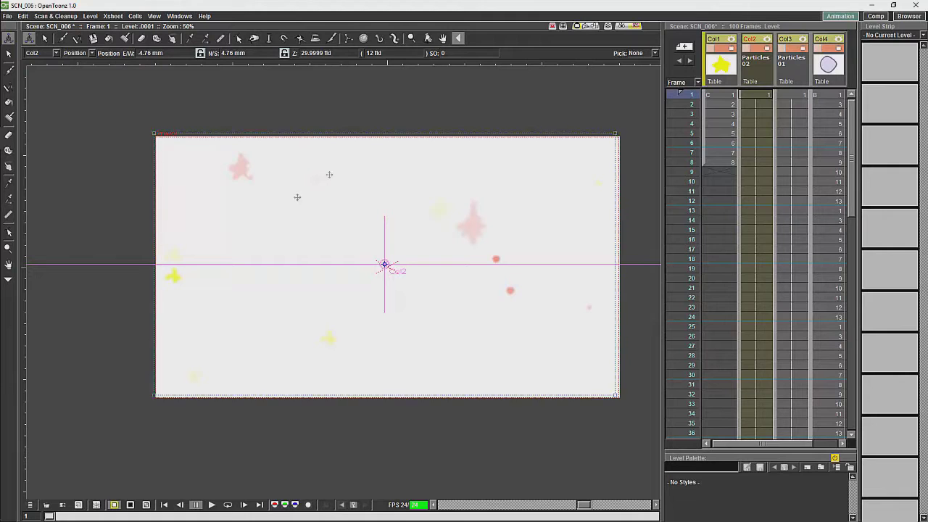
{"action": "left_click", "coordinate": [720, 97]}
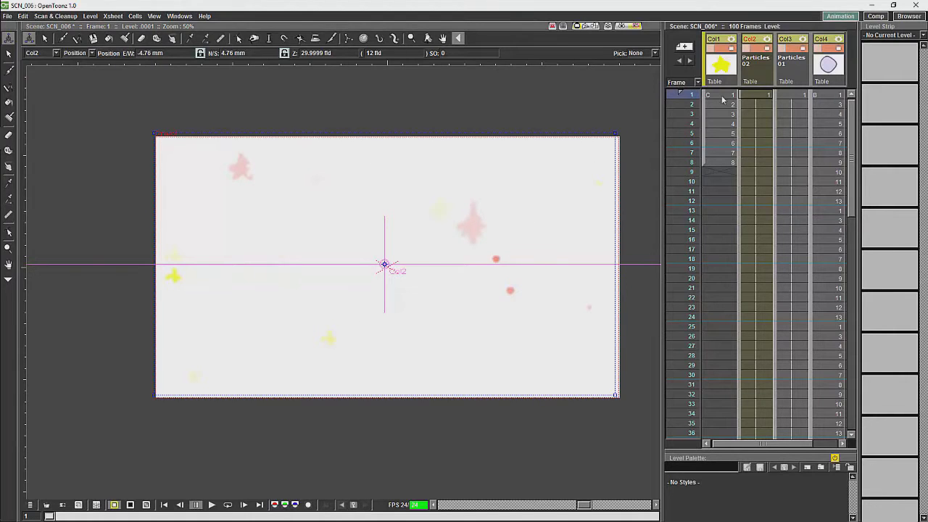
Reframe Col1 drawings 1–8 to 4's and play the retimed animation.
{"action": "left_click", "coordinate": [724, 166], "text": "shift"}
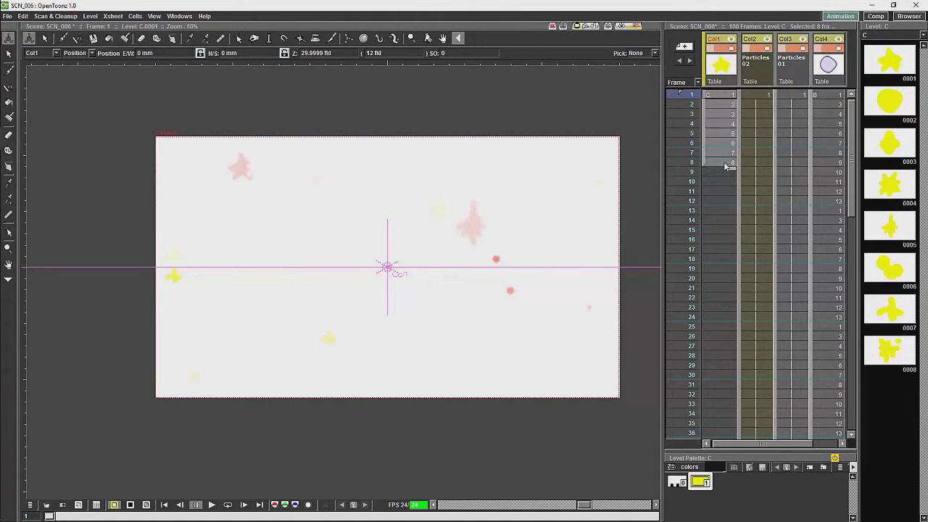
{"action": "right_click", "coordinate": [713, 95]}
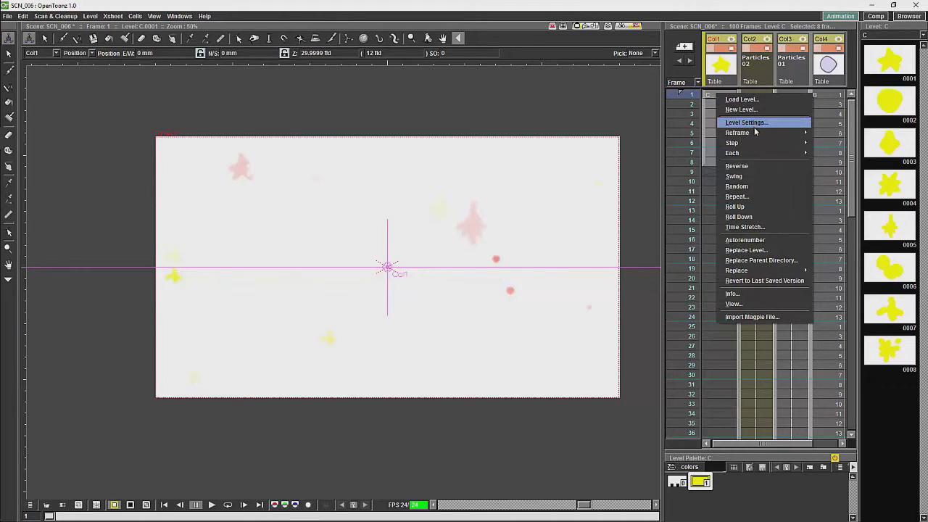
{"action": "mouse_move", "coordinate": [763, 136]}
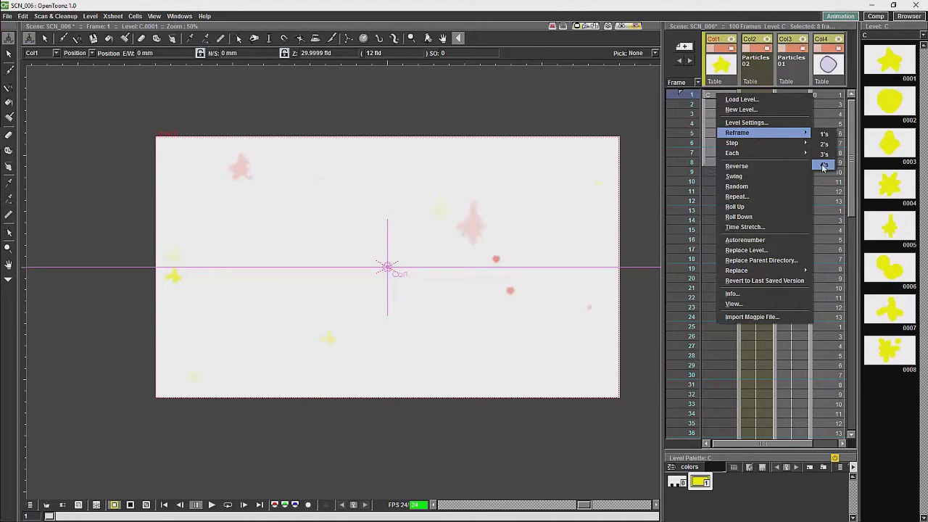
{"action": "left_click", "coordinate": [824, 165]}
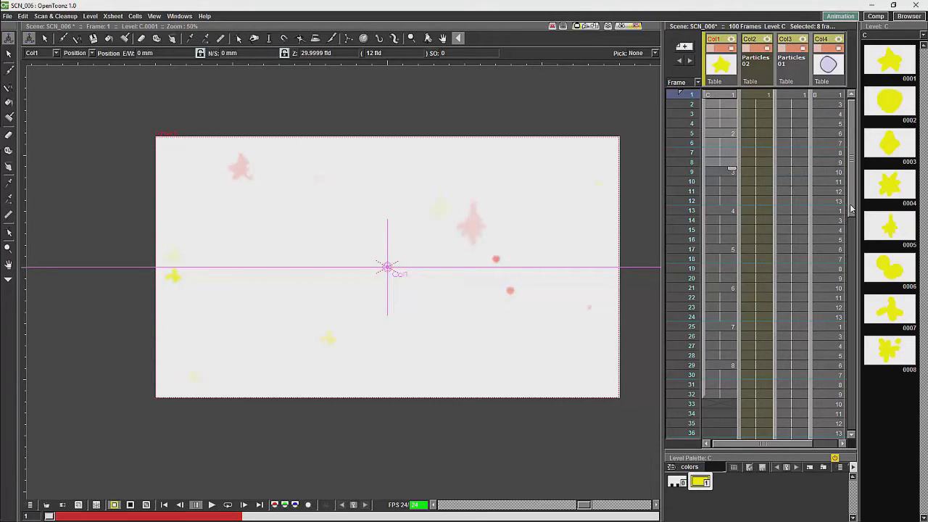
{"action": "left_click_drag", "start_coordinate": [851, 208], "coordinate": [852, 236]}
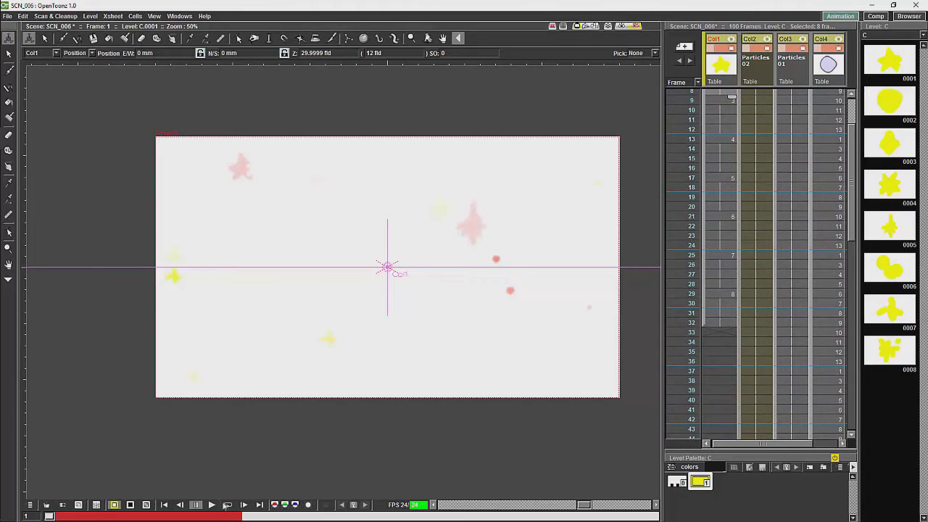
{"action": "left_click", "coordinate": [211, 505]}
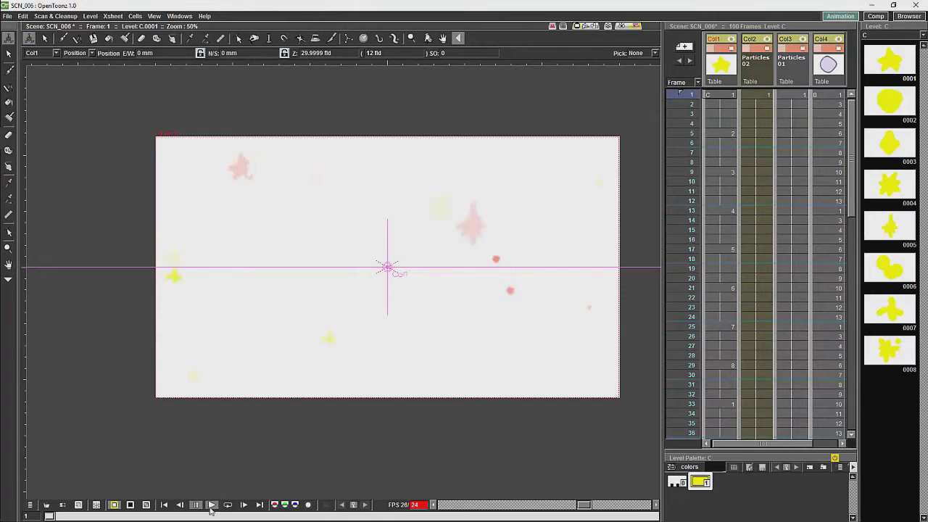
{"action": "left_click", "coordinate": [212, 505]}
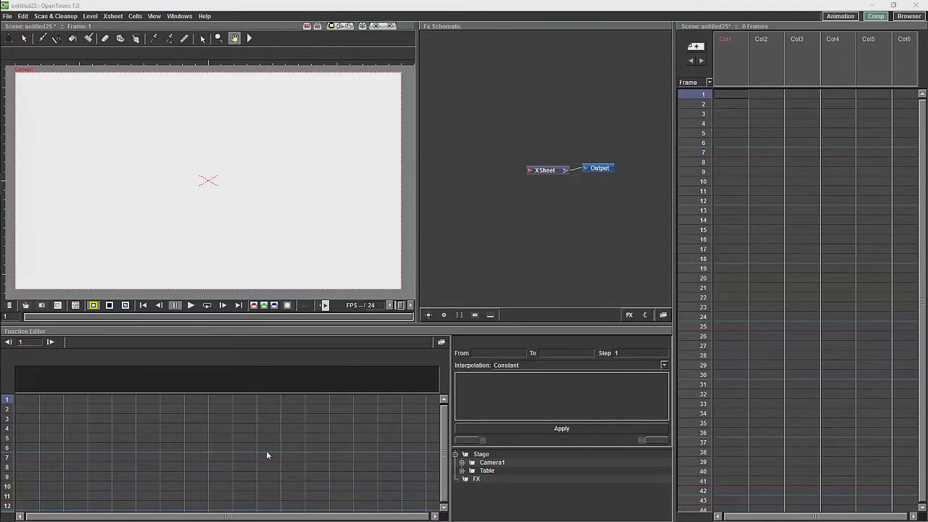
Add a Particles effect to Col1 and shift the XSheet and Output nodes right.
{"action": "right_click", "coordinate": [494, 207]}
{"action": "mouse_move", "coordinate": [563, 214]}
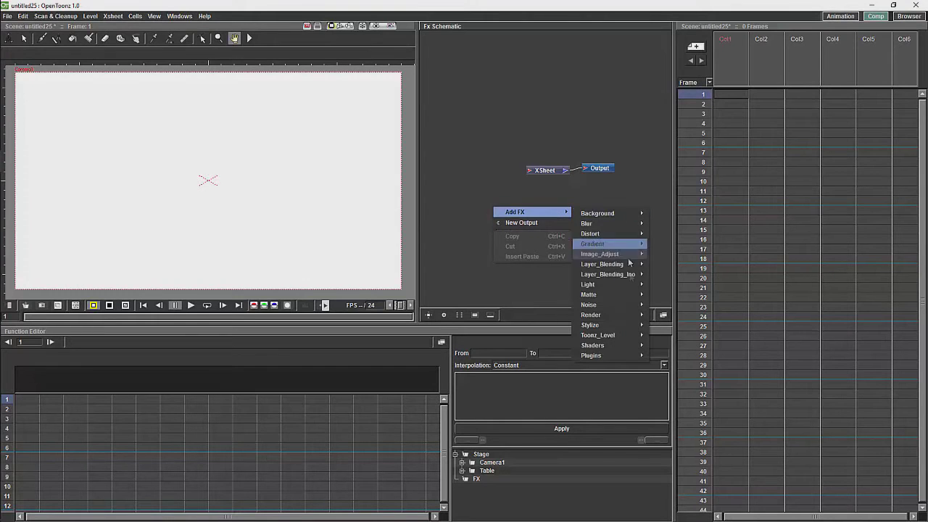
{"action": "mouse_move", "coordinate": [625, 315]}
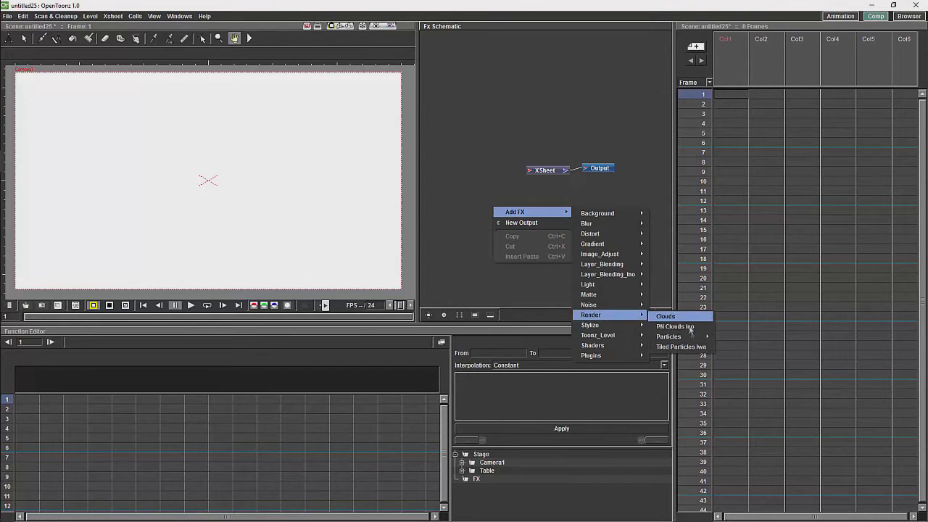
{"action": "mouse_move", "coordinate": [692, 338]}
{"action": "left_click", "coordinate": [733, 339]}
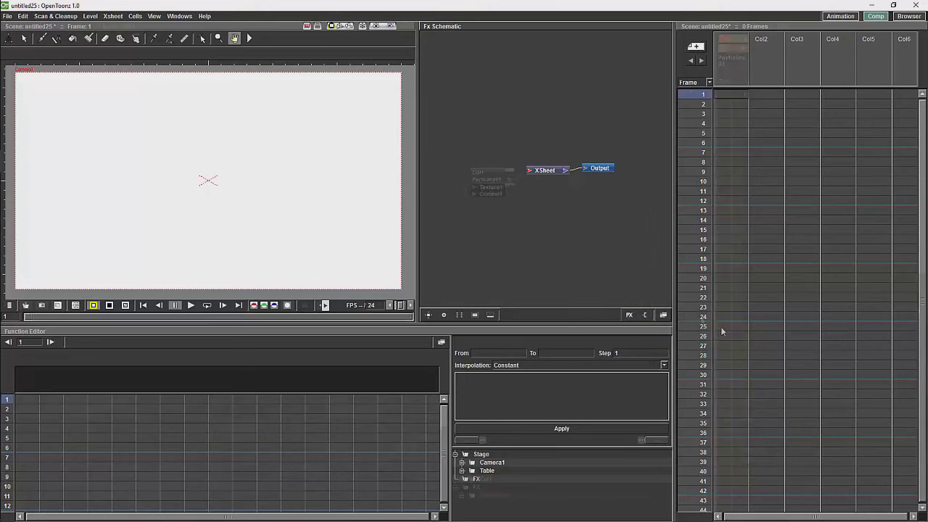
{"action": "left_click_drag", "start_coordinate": [599, 168], "coordinate": [616, 169]}
{"action": "left_click_drag", "start_coordinate": [545, 170], "coordinate": [557, 171]}
{"action": "left_click", "coordinate": [473, 191]}
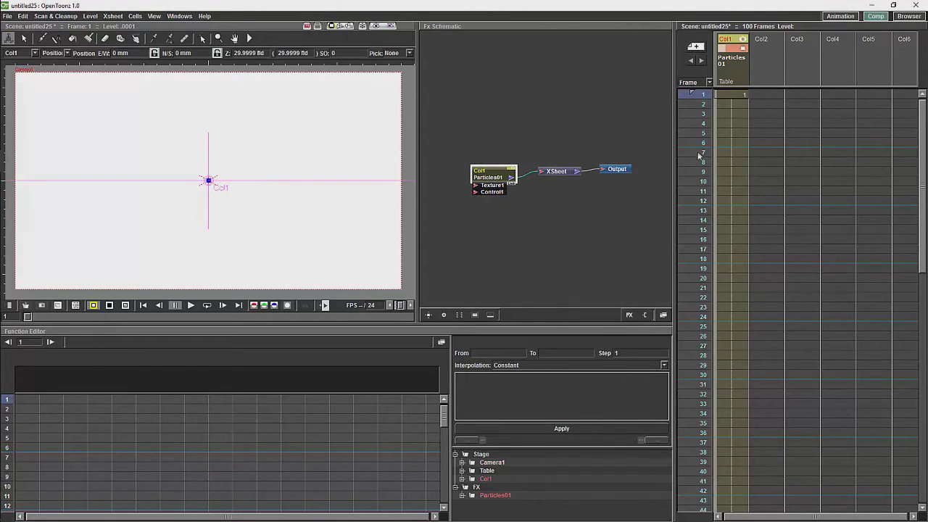
With live preview on, check the particle trail at frames 9, 20 and 31, then return to frame 1.
{"action": "left_click_drag", "start_coordinate": [699, 155], "coordinate": [699, 172]}
{"action": "left_click", "coordinate": [391, 27]}
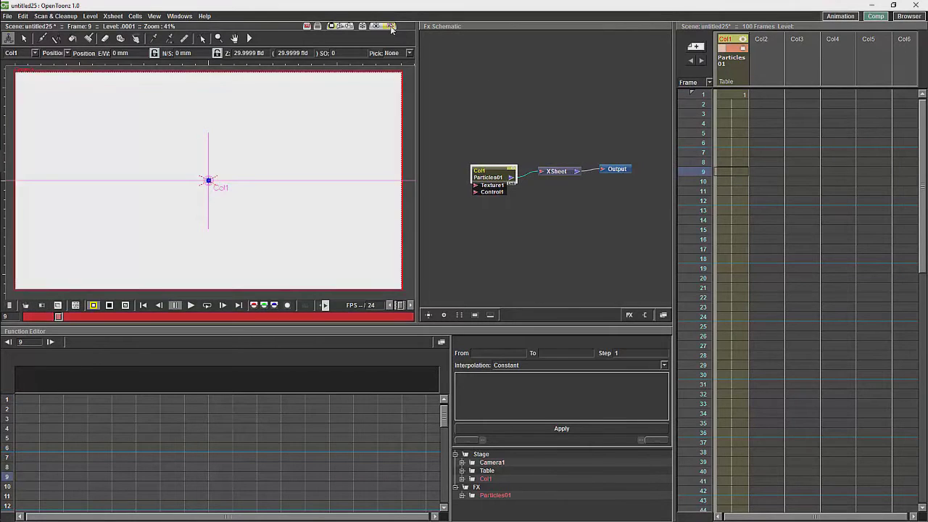
{"action": "left_click_drag", "start_coordinate": [698, 225], "coordinate": [699, 278]}
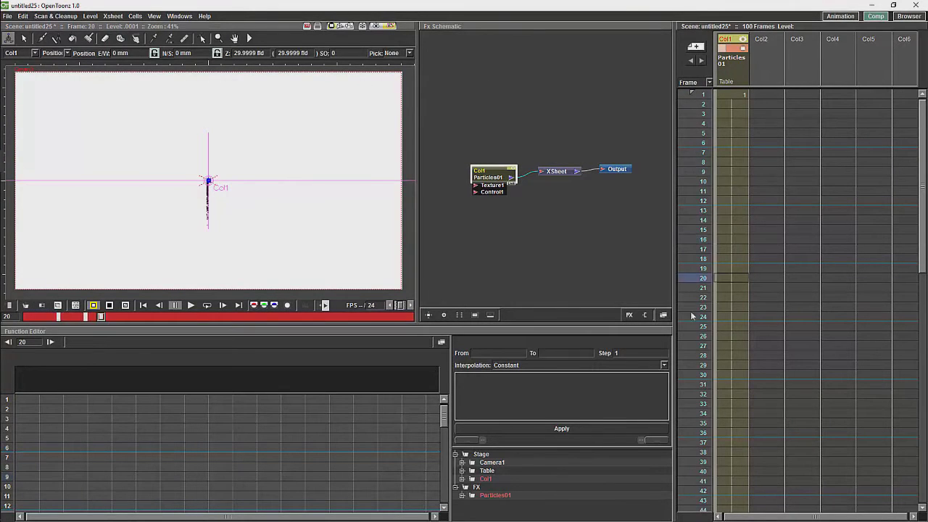
{"action": "left_click_drag", "start_coordinate": [692, 316], "coordinate": [695, 383]}
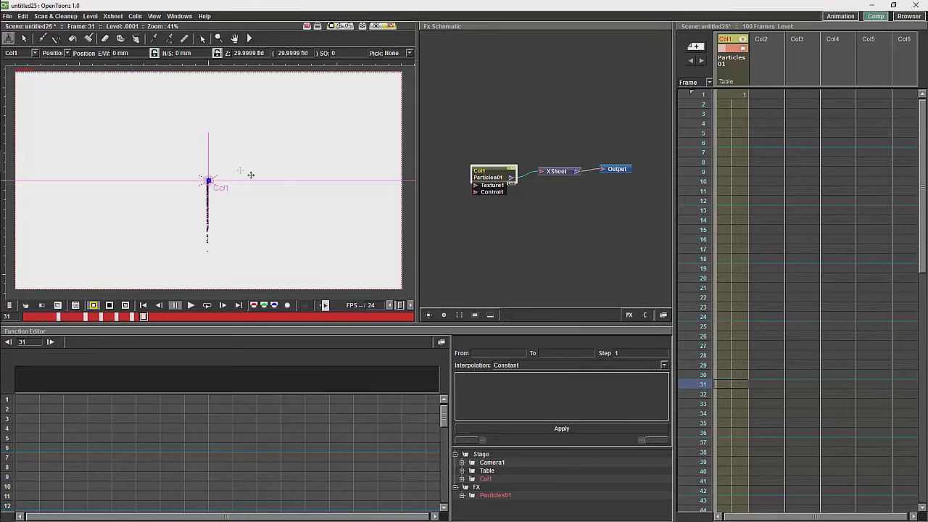
{"action": "left_click", "coordinate": [703, 133]}
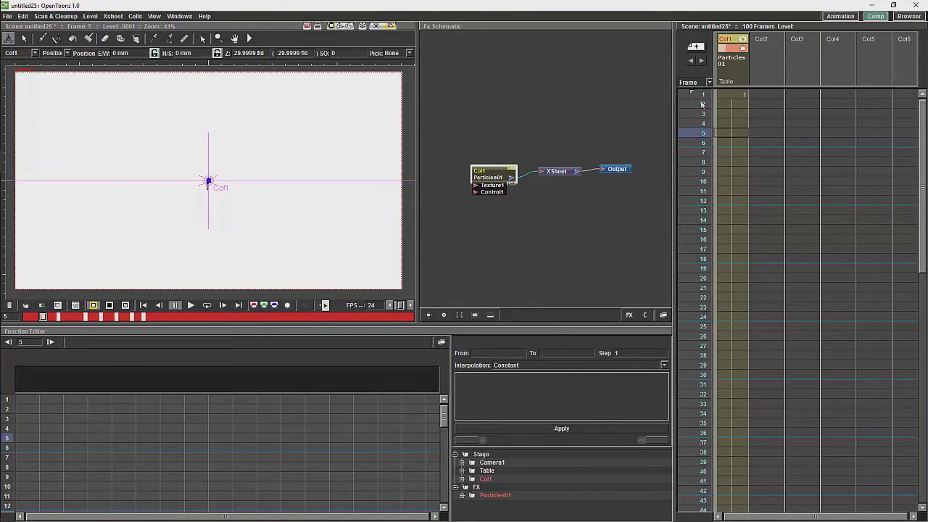
{"action": "left_click", "coordinate": [703, 95]}
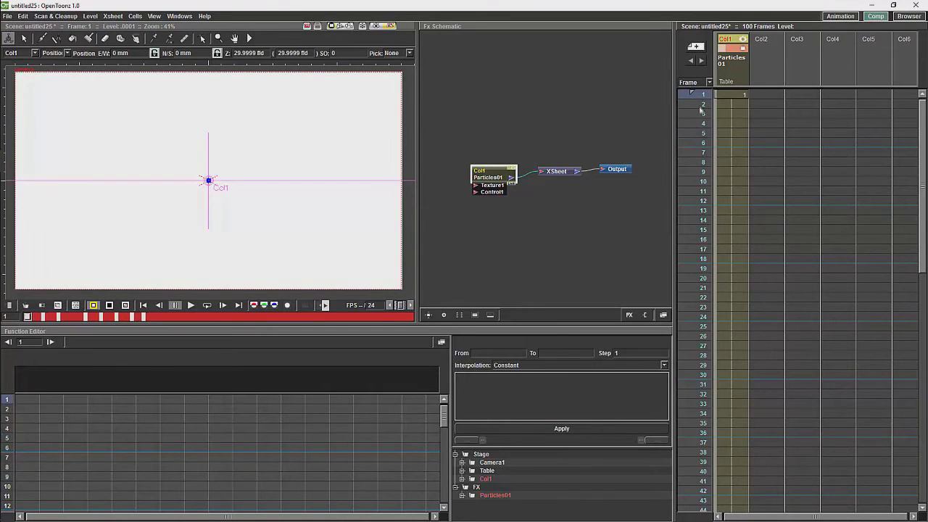
Drag the Particles01 gadget to a 779 × 170 mm emitter centred in the lower frame.
{"action": "double_click", "coordinate": [498, 180]}
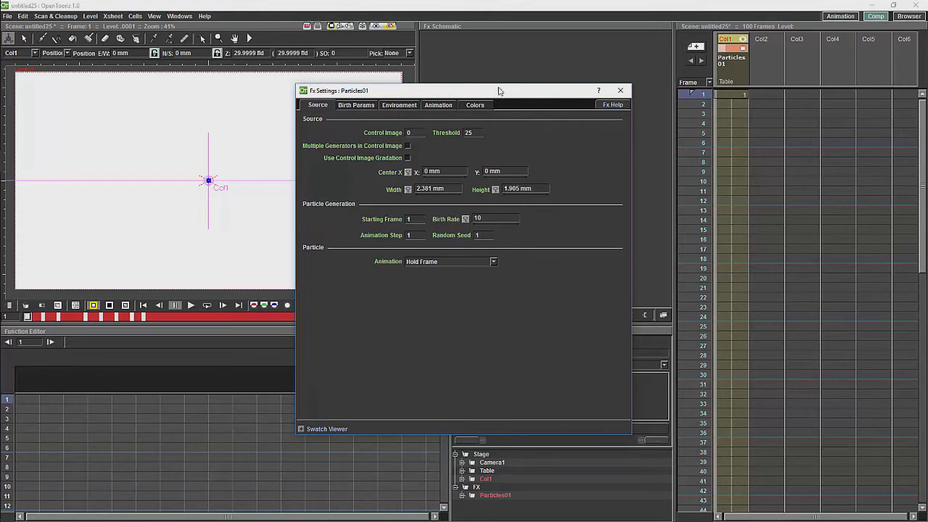
{"action": "left_click_drag", "start_coordinate": [499, 90], "coordinate": [577, 101]}
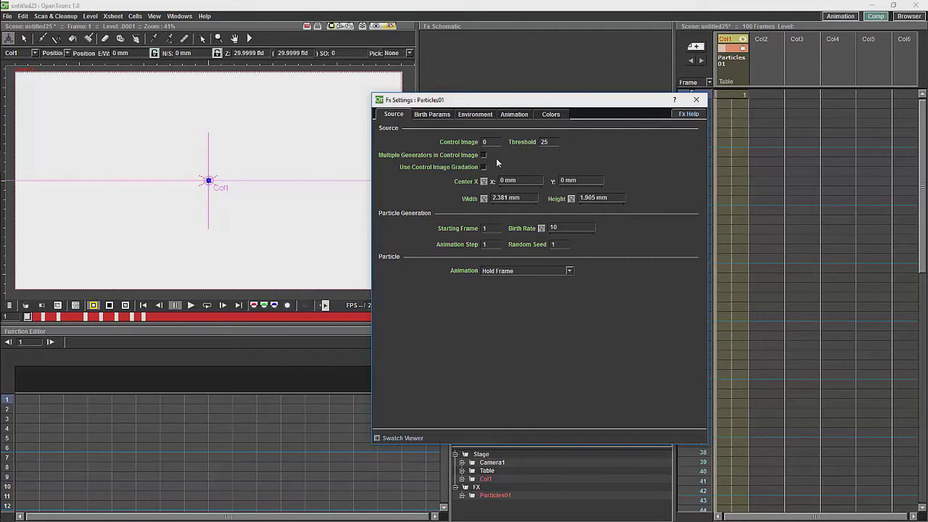
{"action": "left_click", "coordinate": [210, 183]}
{"action": "left_click_drag", "start_coordinate": [211, 183], "coordinate": [308, 141]}
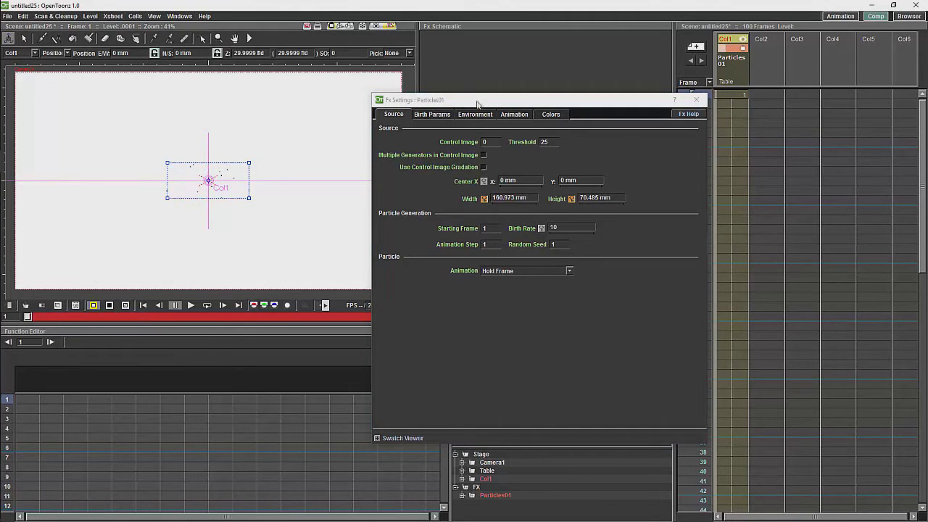
{"action": "left_click_drag", "start_coordinate": [483, 104], "coordinate": [588, 167]}
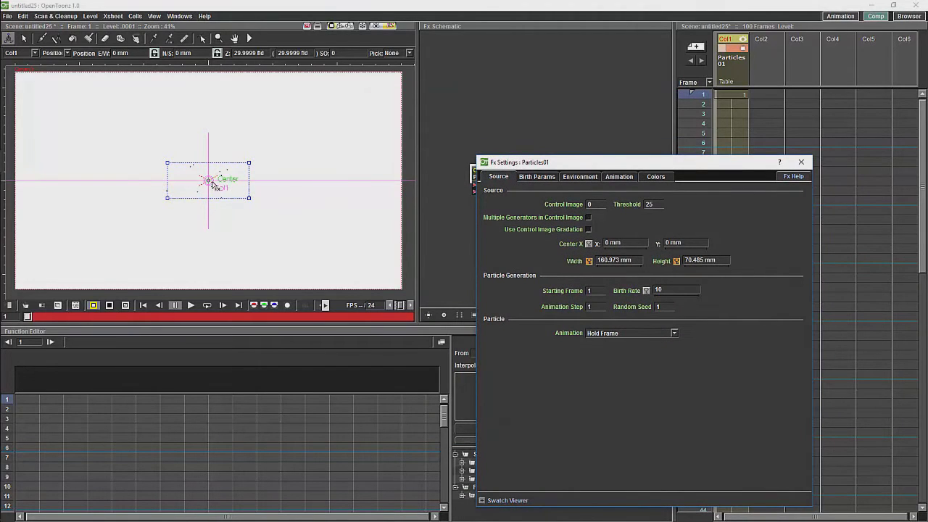
{"action": "left_click_drag", "start_coordinate": [211, 183], "coordinate": [205, 277]}
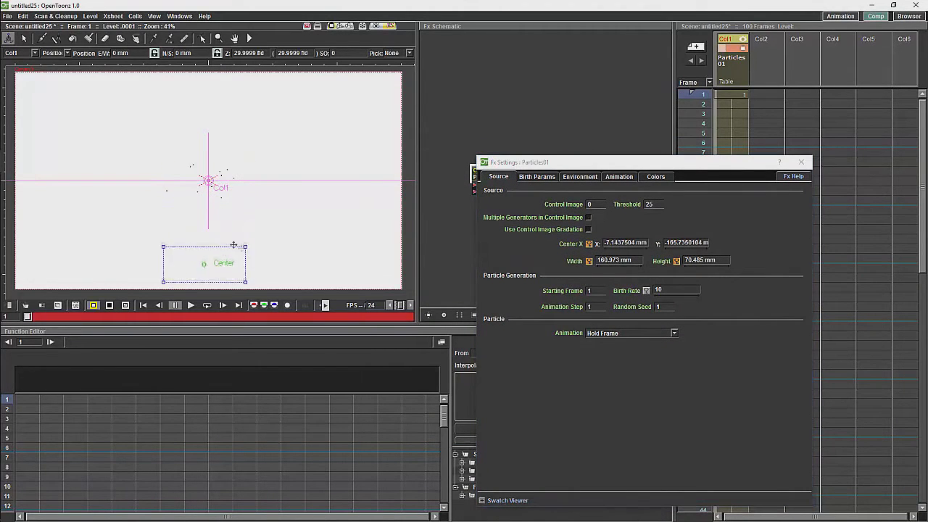
{"action": "left_click_drag", "start_coordinate": [247, 250], "coordinate": [403, 219]}
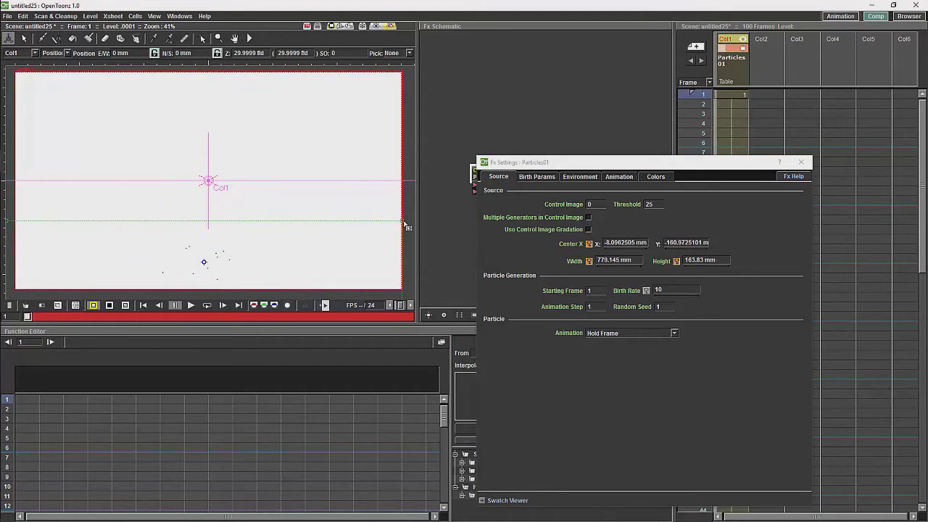
{"action": "mouse_move", "coordinate": [203, 261]}
{"action": "left_mouse_down"}
{"action": "mouse_move", "coordinate": [205, 244]}
{"action": "mouse_move", "coordinate": [210, 251]}
{"action": "left_mouse_up"}
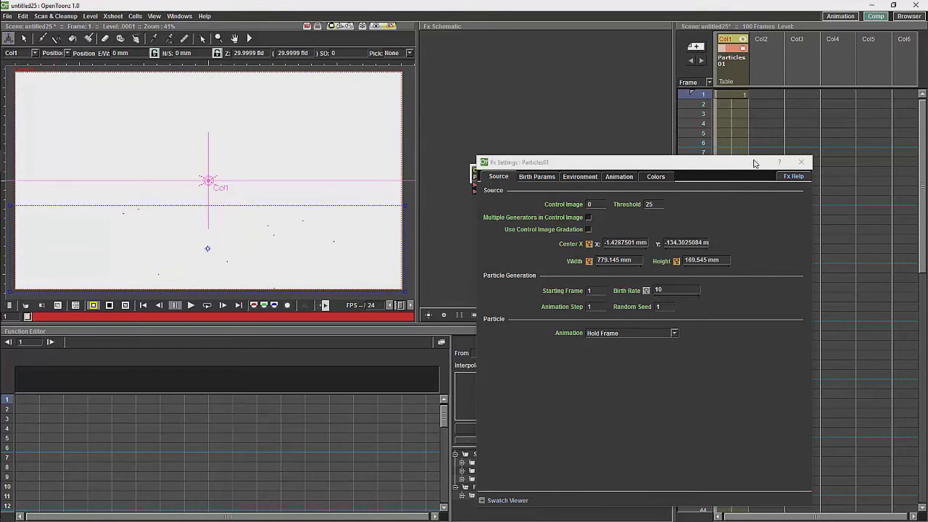
{"action": "left_click_drag", "start_coordinate": [751, 161], "coordinate": [657, 134]}
Apply Particles01's x, y, Width and Height values across frames 1–100 in the Function Editor.
{"action": "left_click", "coordinate": [714, 134]}
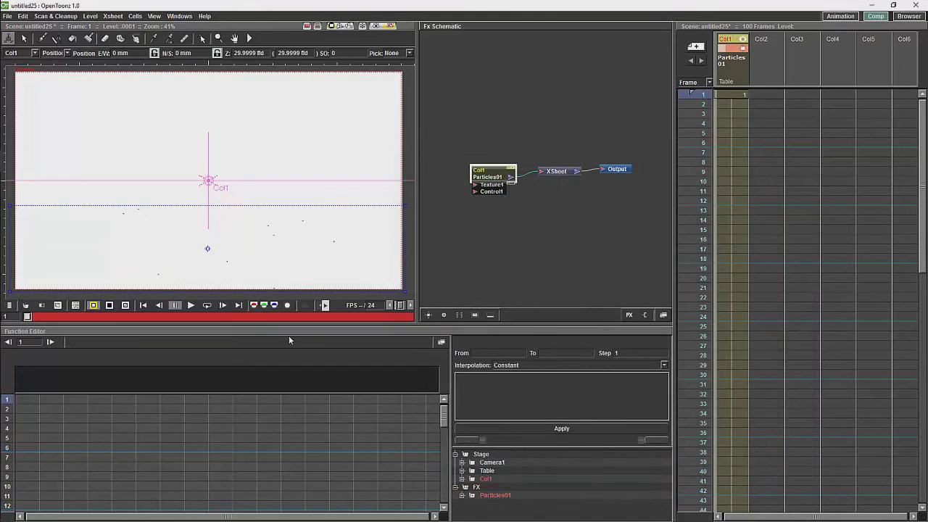
{"action": "left_click", "coordinate": [490, 496]}
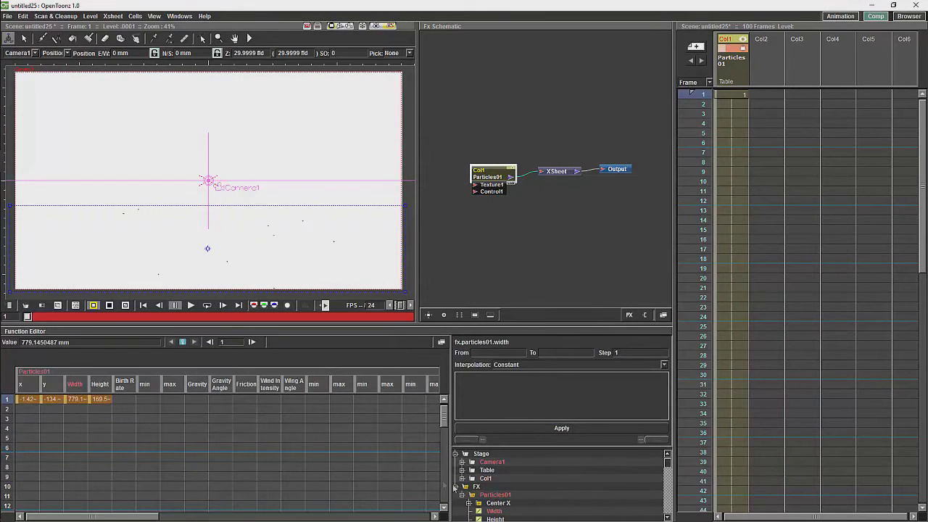
{"action": "left_click", "coordinate": [27, 403]}
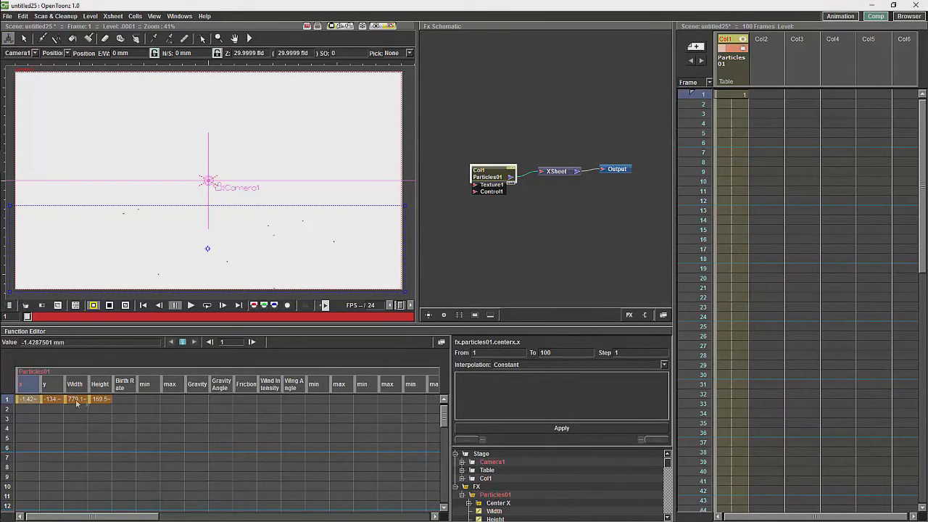
{"action": "left_click", "coordinate": [107, 401], "text": "shift"}
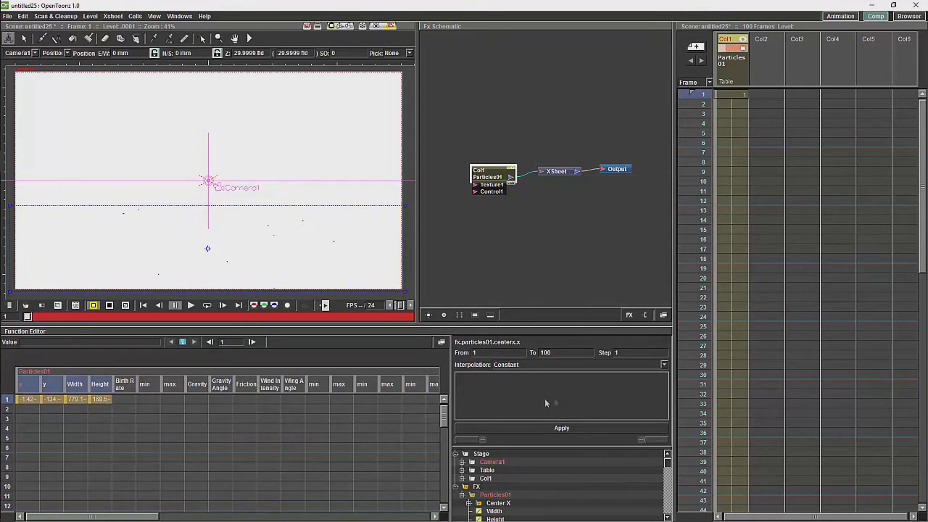
{"action": "left_click", "coordinate": [559, 428]}
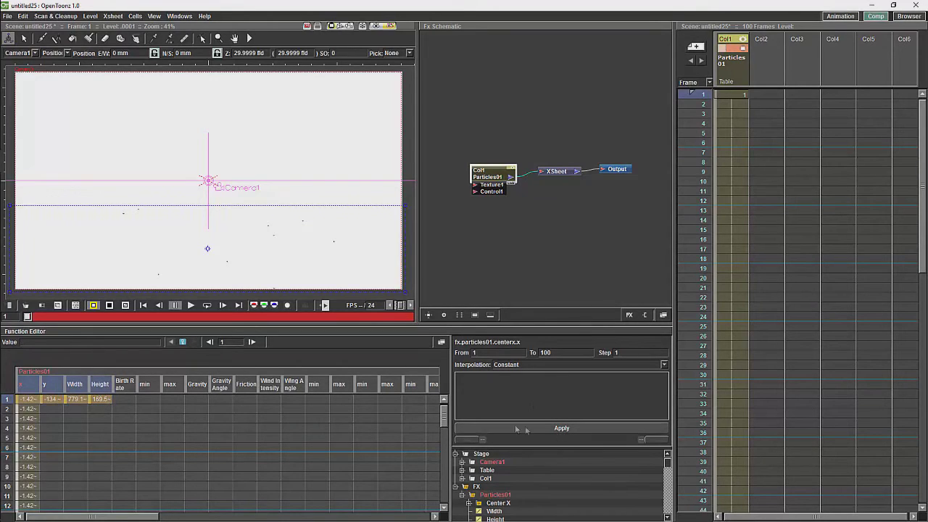
{"action": "left_click", "coordinate": [54, 400]}
{"action": "left_click", "coordinate": [562, 428]}
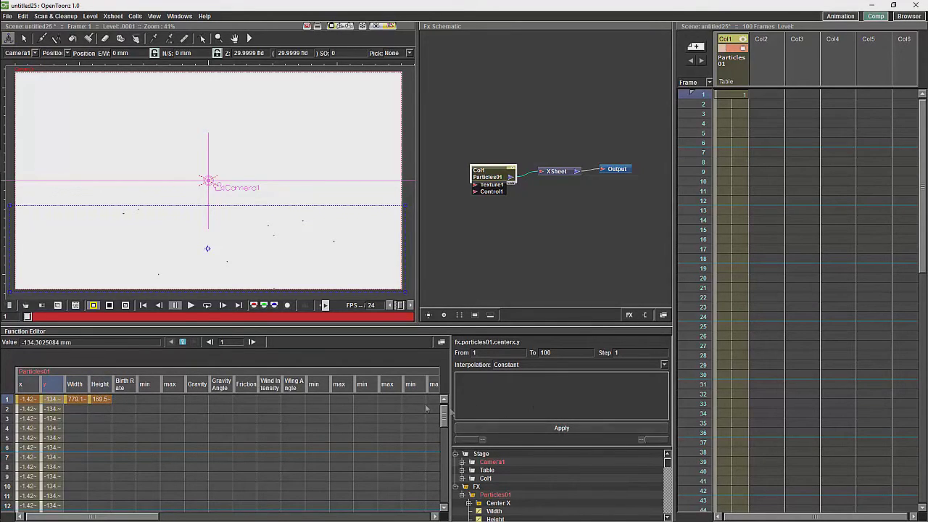
{"action": "left_click", "coordinate": [77, 401]}
{"action": "left_click", "coordinate": [562, 427]}
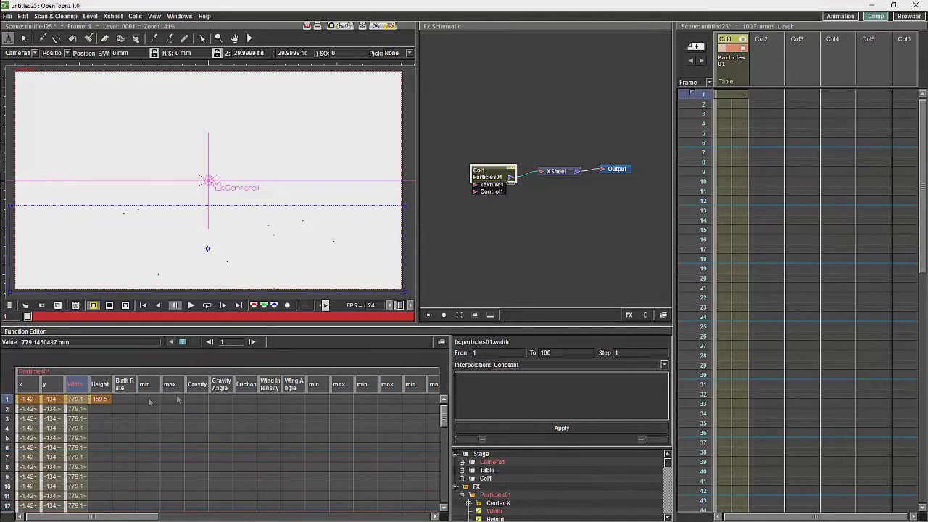
{"action": "left_click", "coordinate": [97, 401]}
{"action": "left_click", "coordinate": [562, 428]}
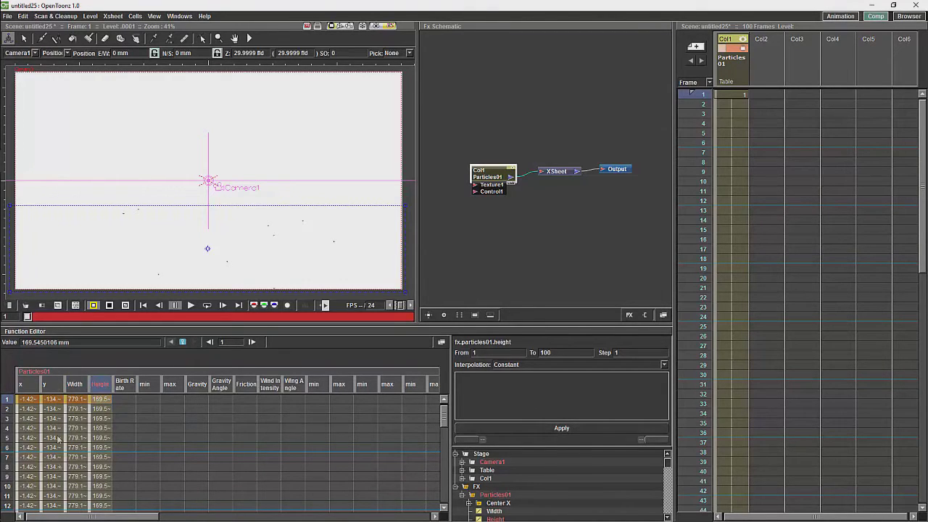
Tidy the schematic by nudging the Output, XSheet and Particles01 nodes into line.
{"action": "mouse_move", "coordinate": [444, 419]}
{"action": "left_mouse_down"}
{"action": "mouse_move", "coordinate": [444, 508]}
{"action": "mouse_move", "coordinate": [444, 406]}
{"action": "left_mouse_up"}
{"action": "left_click", "coordinate": [492, 214]}
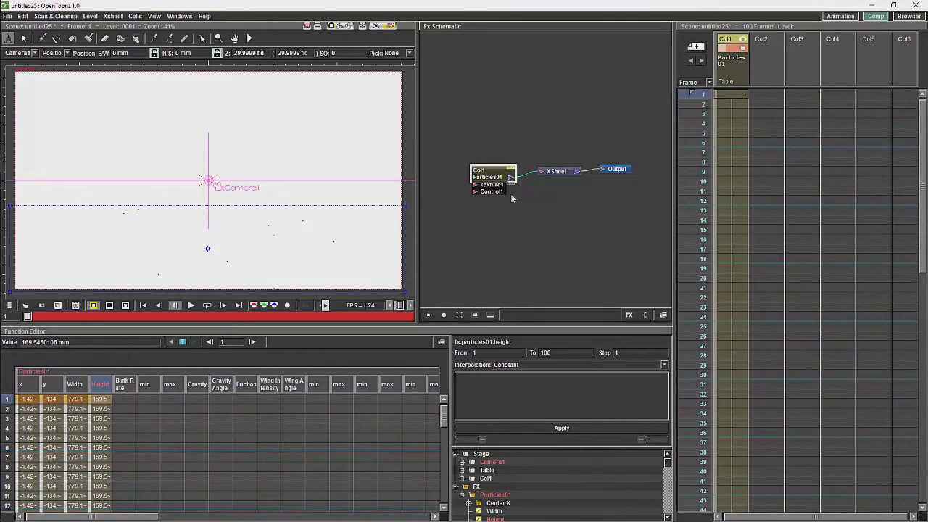
{"action": "left_click_drag", "start_coordinate": [617, 171], "coordinate": [630, 171]}
{"action": "left_click_drag", "start_coordinate": [552, 172], "coordinate": [558, 171]}
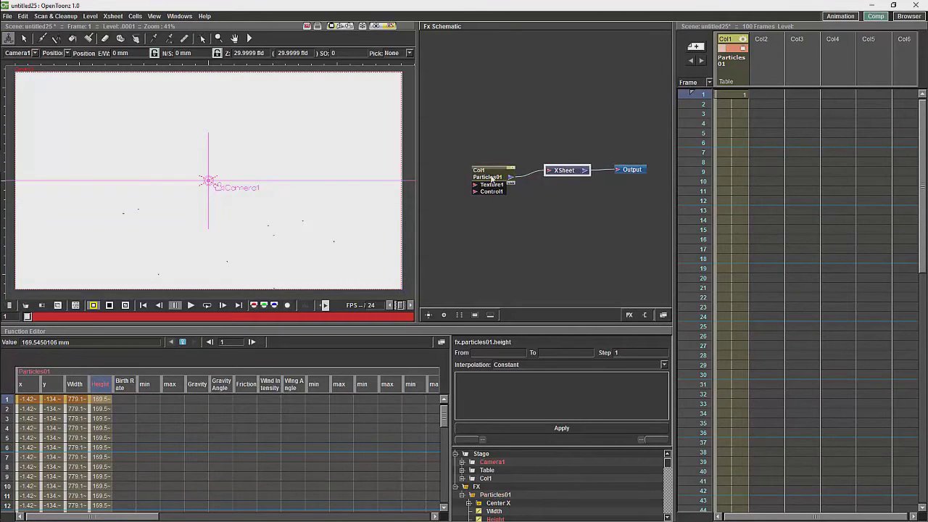
{"action": "left_click_drag", "start_coordinate": [490, 179], "coordinate": [496, 173]}
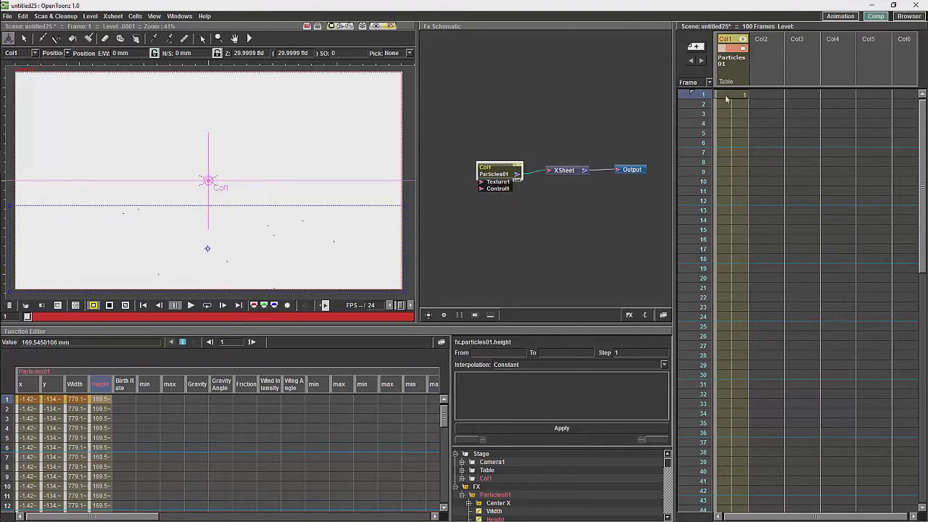
{"action": "left_click", "coordinate": [727, 99]}
{"action": "left_click_drag", "start_coordinate": [496, 175], "coordinate": [495, 169]}
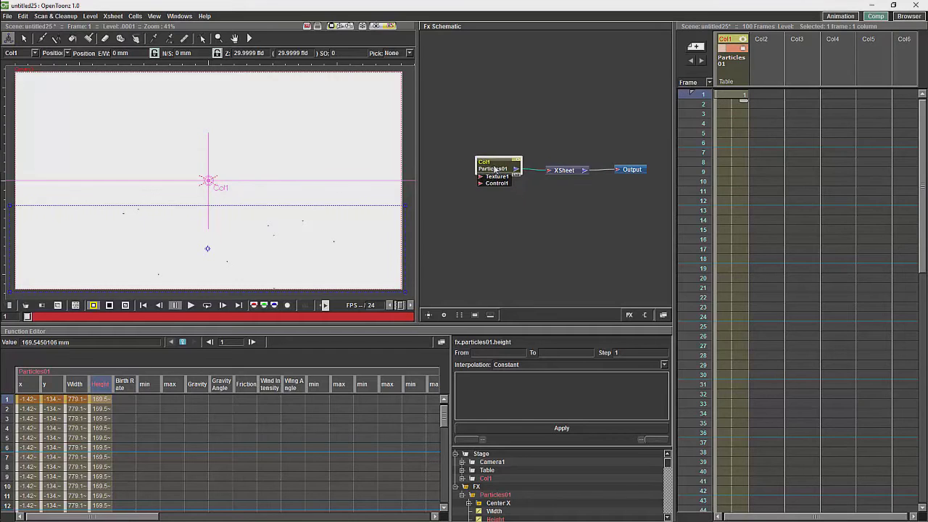
Set Particles01's Starting Frame to -10 and Birth Rate to 1 on the Source tab.
{"action": "double_click", "coordinate": [496, 169]}
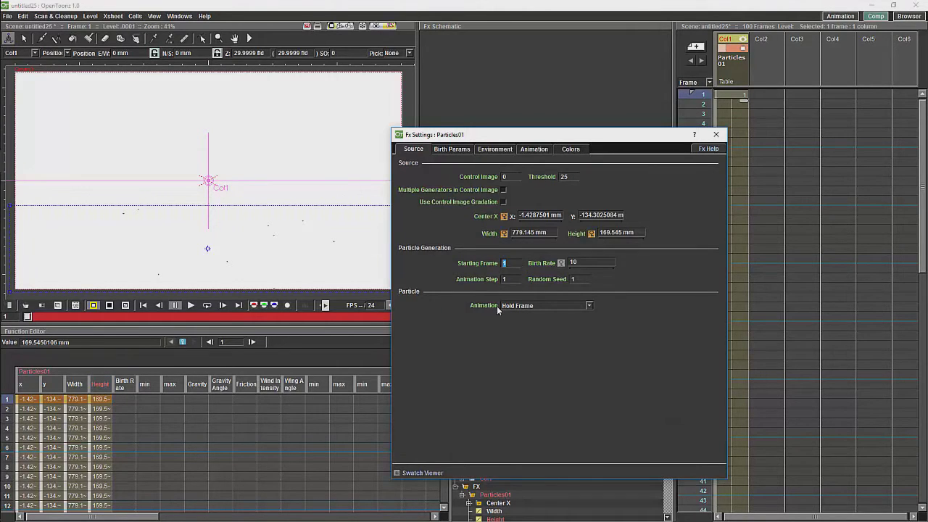
{"action": "key", "text": "BackSpace"}
{"action": "type", "text": "-10"}
{"action": "left_click", "coordinate": [573, 263]}
{"action": "left_click_drag", "start_coordinate": [572, 140], "coordinate": [538, 97]}
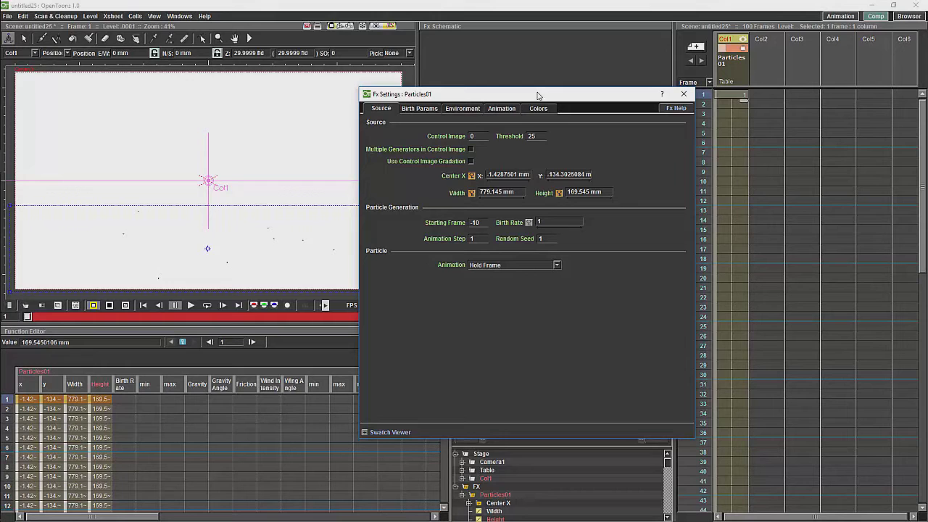
Widen the Birth Params Speed range to about -281 to 254.
{"action": "left_click_drag", "start_coordinate": [471, 99], "coordinate": [470, 92]}
{"action": "left_click", "coordinate": [428, 103]}
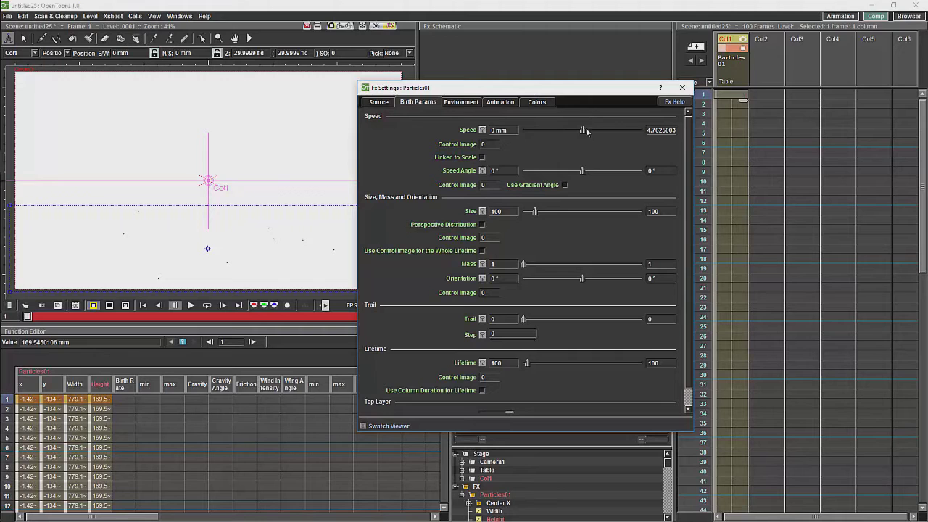
{"action": "left_click_drag", "start_coordinate": [582, 132], "coordinate": [540, 131]}
{"action": "left_click_drag", "start_coordinate": [603, 130], "coordinate": [615, 130]}
{"action": "left_click_drag", "start_coordinate": [540, 132], "coordinate": [545, 132]}
Check the particle spread at frames 5, 15 and 20.
{"action": "left_click_drag", "start_coordinate": [507, 88], "coordinate": [468, 84]}
{"action": "left_click", "coordinate": [692, 133]}
{"action": "left_click_drag", "start_coordinate": [690, 149], "coordinate": [693, 229]}
{"action": "left_click", "coordinate": [524, 93]}
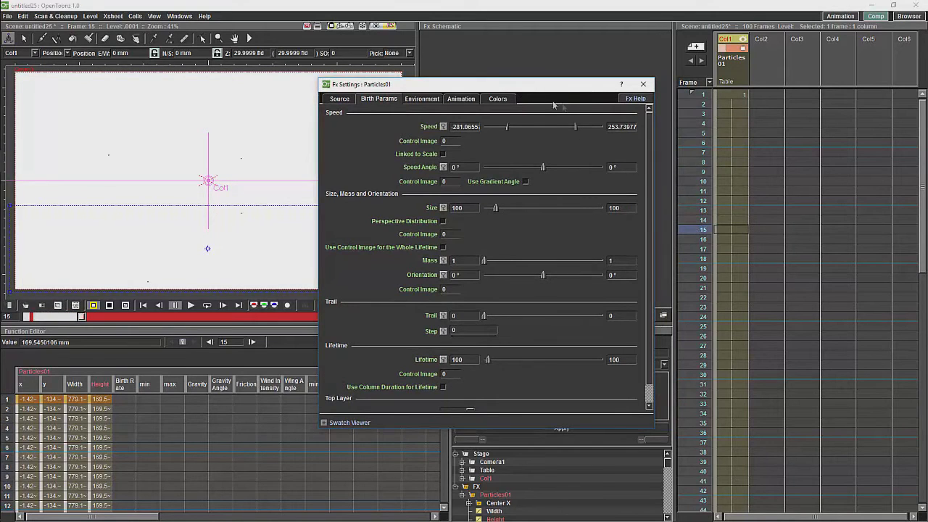
{"action": "left_click_drag", "start_coordinate": [555, 93], "coordinate": [601, 122]}
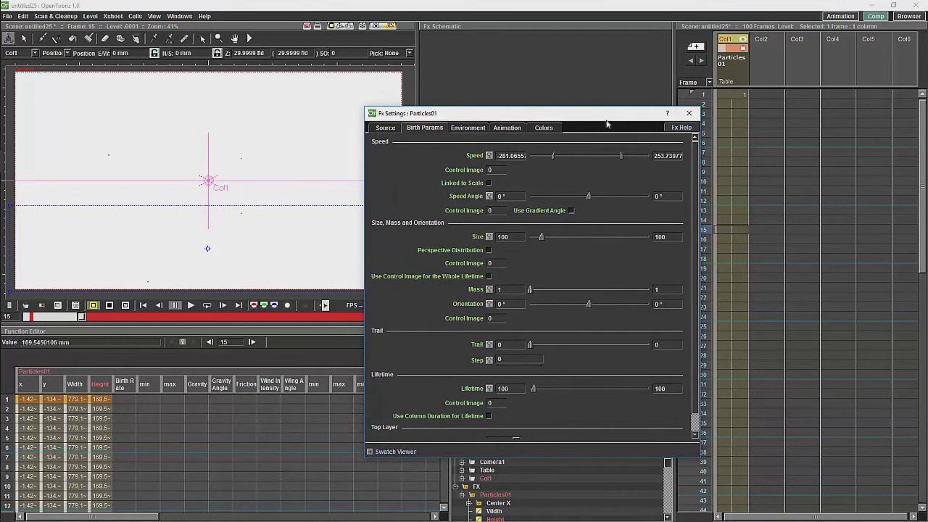
{"action": "left_click_drag", "start_coordinate": [606, 122], "coordinate": [569, 121]}
{"action": "left_click", "coordinate": [696, 278]}
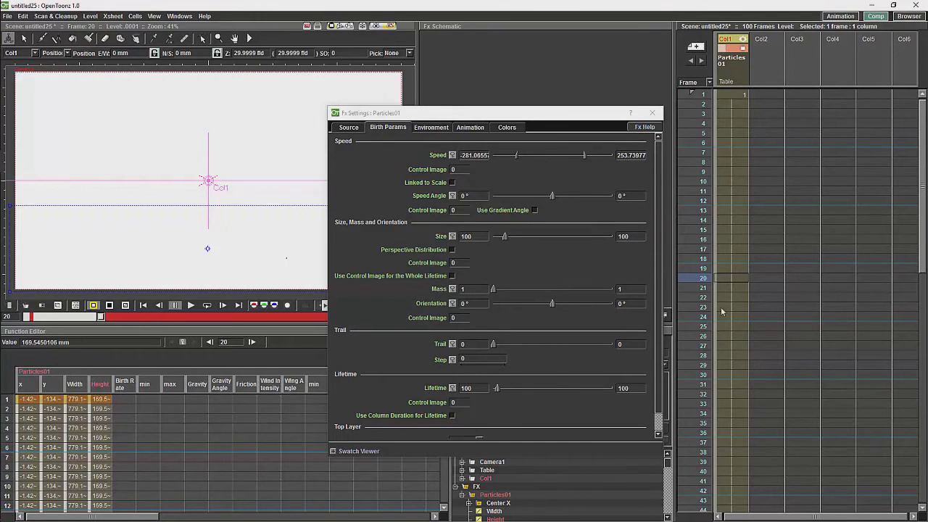
End the playback range at frame 20 and play the particles from frame 1.
{"action": "right_click", "coordinate": [693, 294]}
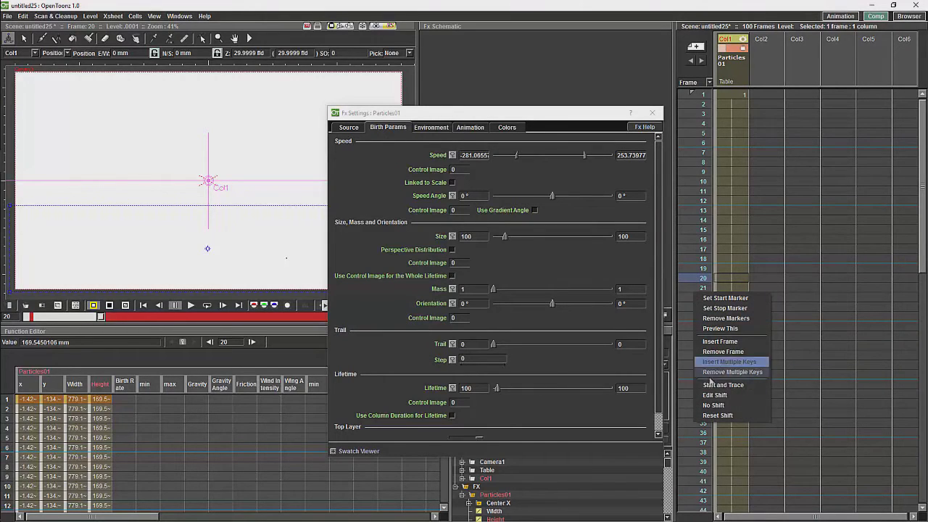
{"action": "left_click", "coordinate": [725, 308]}
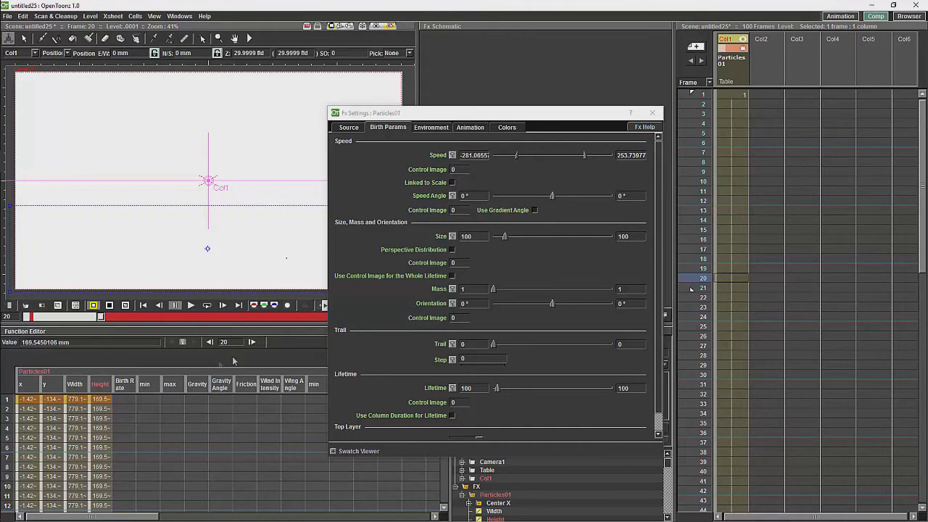
{"action": "left_click", "coordinate": [191, 306]}
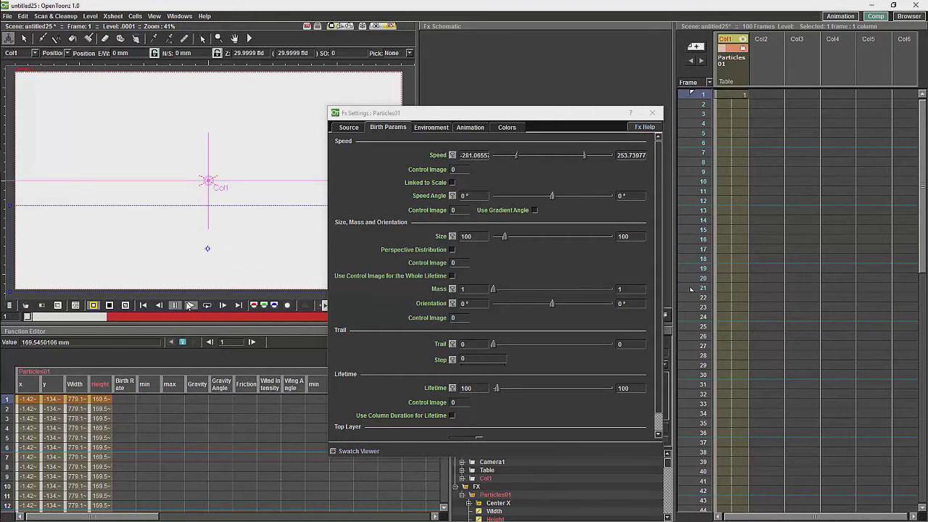
{"action": "left_click", "coordinate": [191, 305]}
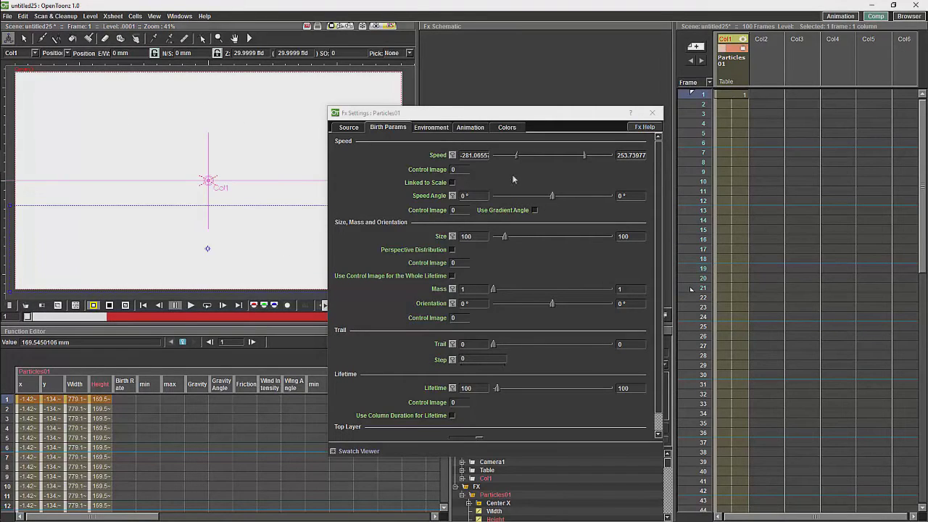
Set the minimum and maximum birth Speed values both to 0 mm.
{"action": "left_click", "coordinate": [473, 155]}
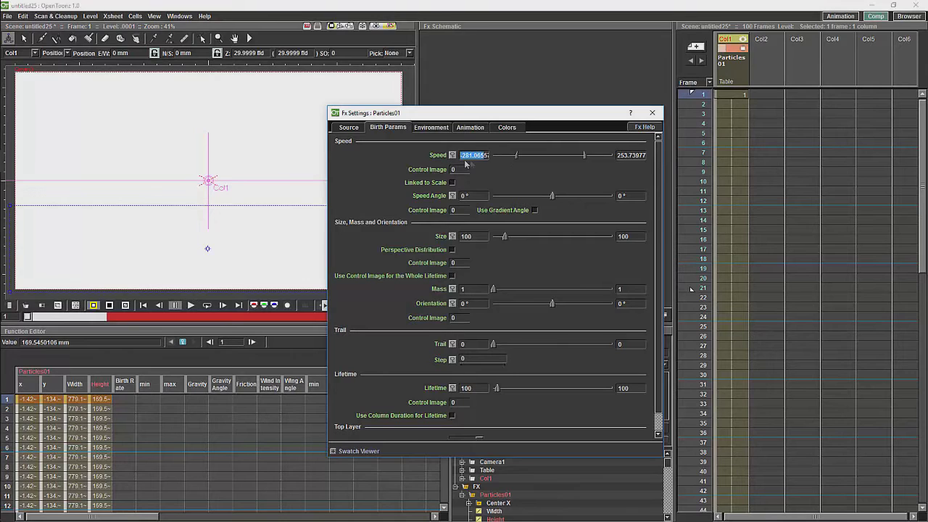
{"action": "type", "text": "10"}
{"action": "type", "text": "0"}
{"action": "key", "text": "Tab"}
{"action": "double_click", "coordinate": [617, 155]}
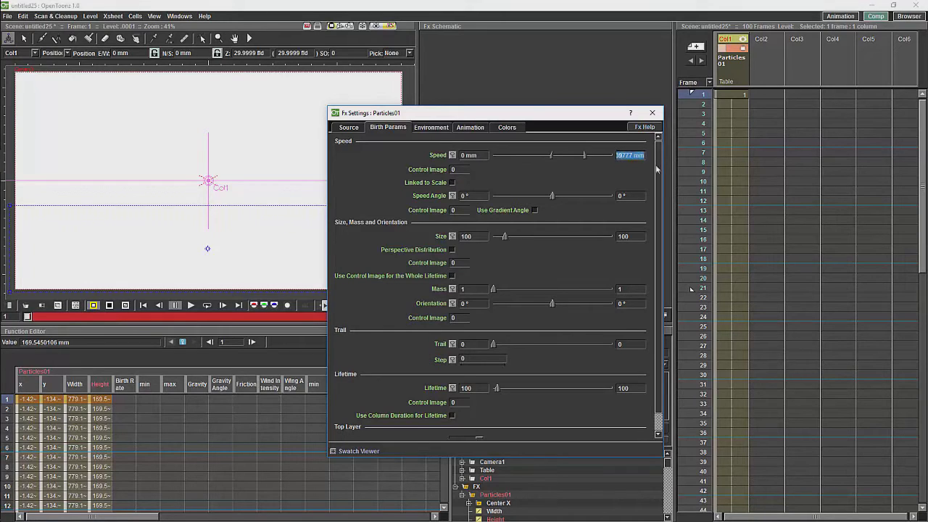
{"action": "type", "text": "0"}
{"action": "key", "text": "Return"}
{"action": "left_click_drag", "start_coordinate": [545, 116], "coordinate": [563, 117]}
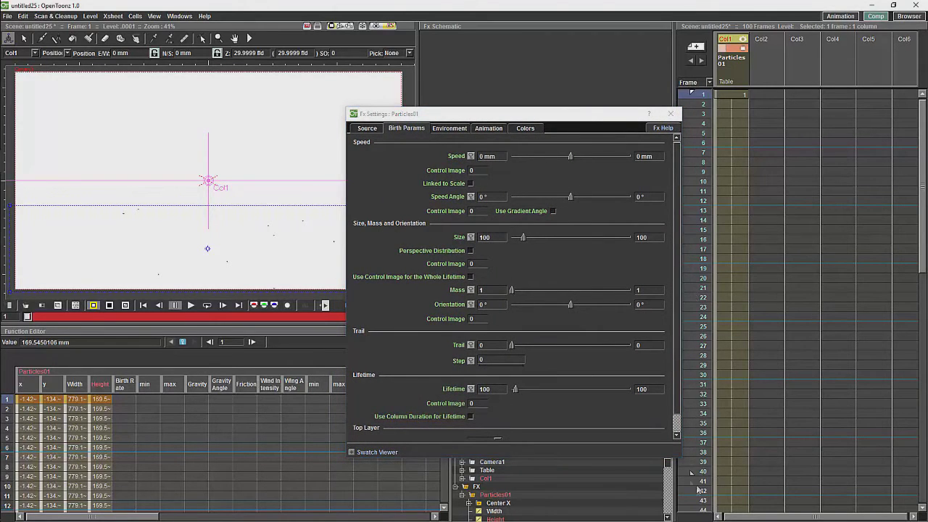
Drag Particles01's minimum birth Size down to 28.6885, keeping the maximum at 100.
{"action": "scroll", "coordinate": [700, 492], "scroll_direction": "down", "scroll_amount": 3}
{"action": "scroll", "coordinate": [914, 387], "scroll_direction": "down", "scroll_amount": 3}
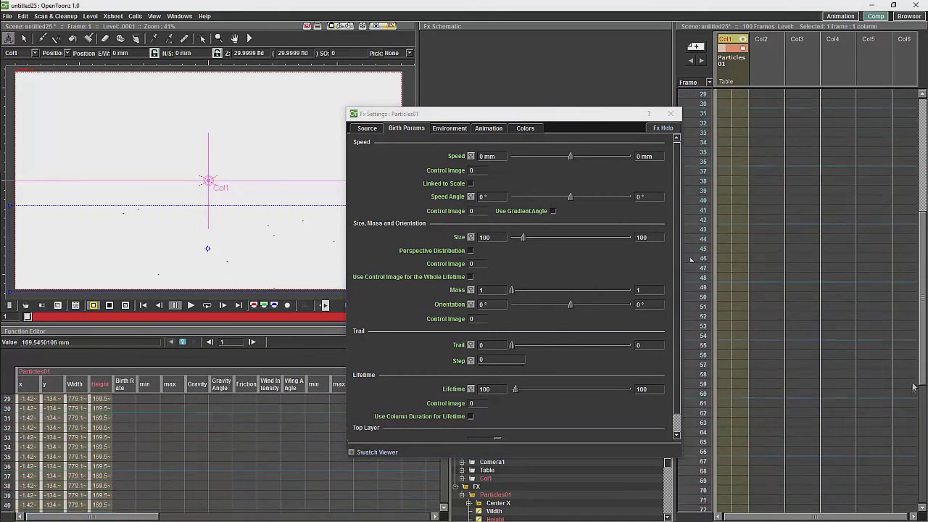
{"action": "scroll", "coordinate": [695, 217], "scroll_direction": "down", "scroll_amount": 1}
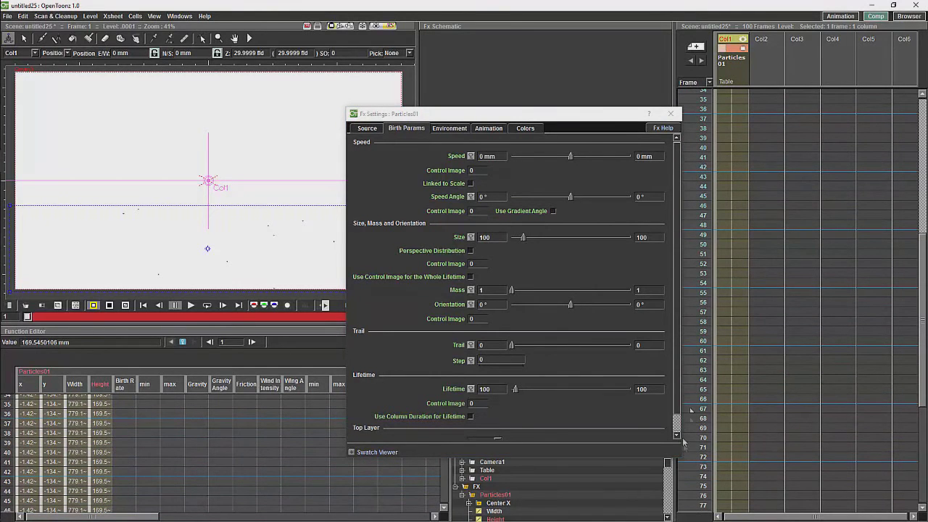
{"action": "scroll", "coordinate": [917, 435], "scroll_direction": "down", "scroll_amount": 4}
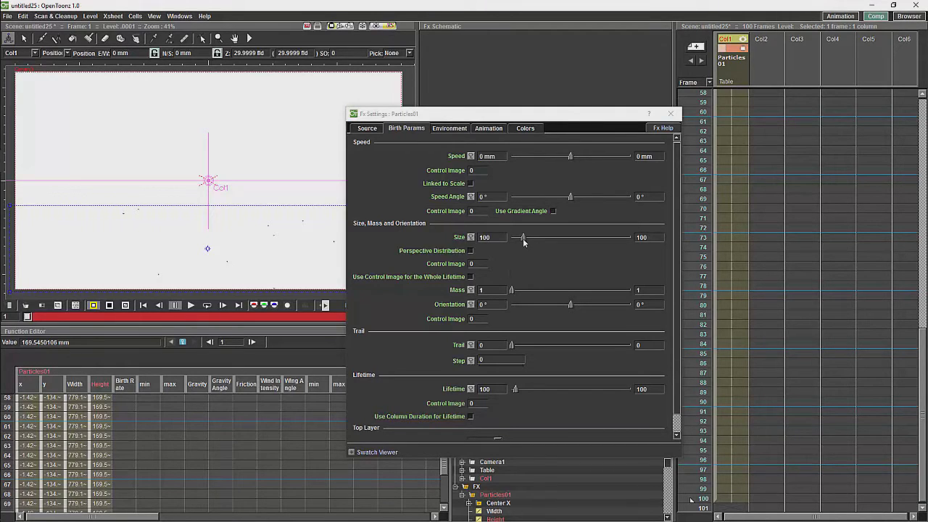
{"action": "left_click_drag", "start_coordinate": [522, 238], "coordinate": [516, 243]}
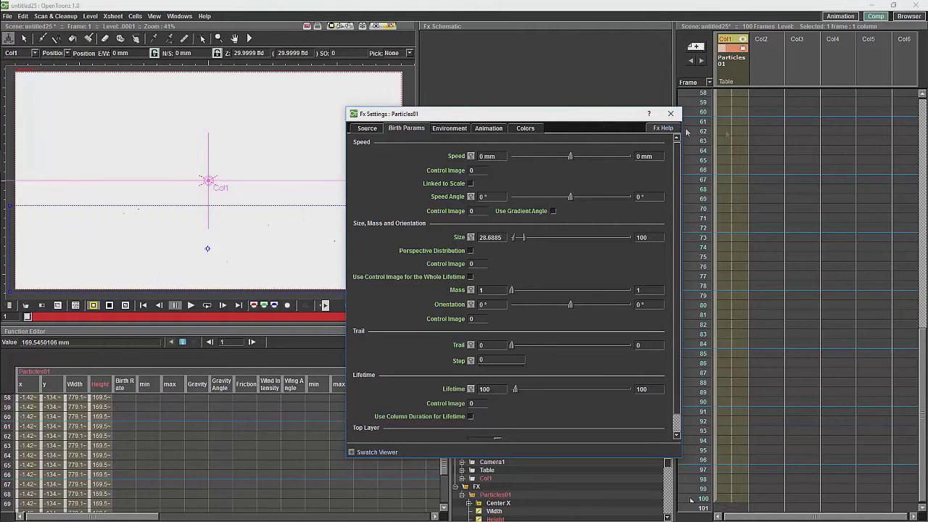
{"action": "left_click_drag", "start_coordinate": [922, 361], "coordinate": [922, 102]}
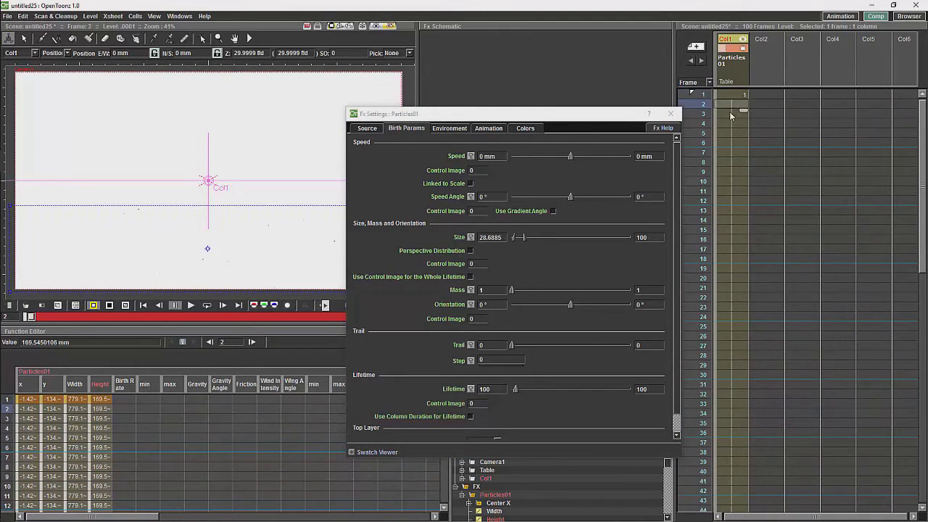
{"action": "mouse_move", "coordinate": [729, 111]}
{"action": "left_mouse_down"}
{"action": "mouse_move", "coordinate": [738, 116]}
{"action": "mouse_move", "coordinate": [742, 100]}
{"action": "left_mouse_up"}
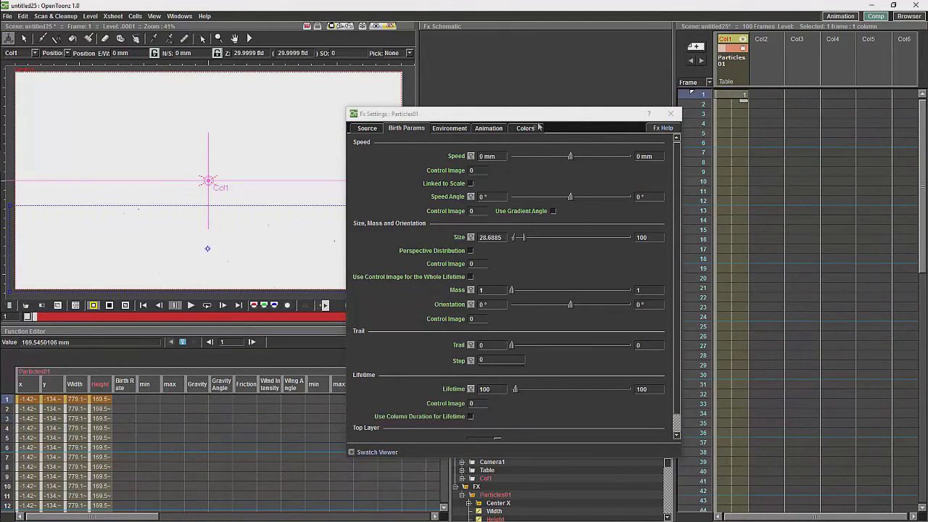
{"action": "left_click_drag", "start_coordinate": [540, 118], "coordinate": [547, 119]}
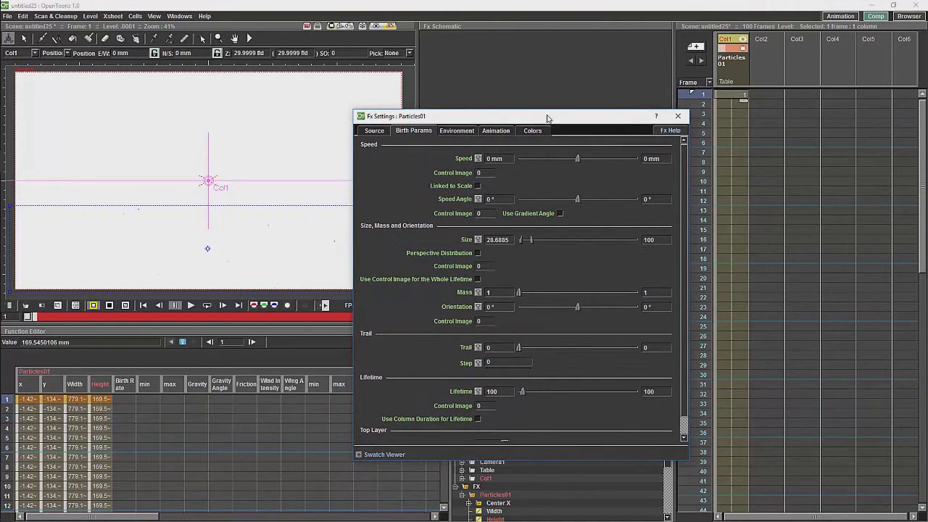
Sketch a small oval with the Brush in Col2's frame 1, creating level A.
{"action": "left_click", "coordinate": [766, 95]}
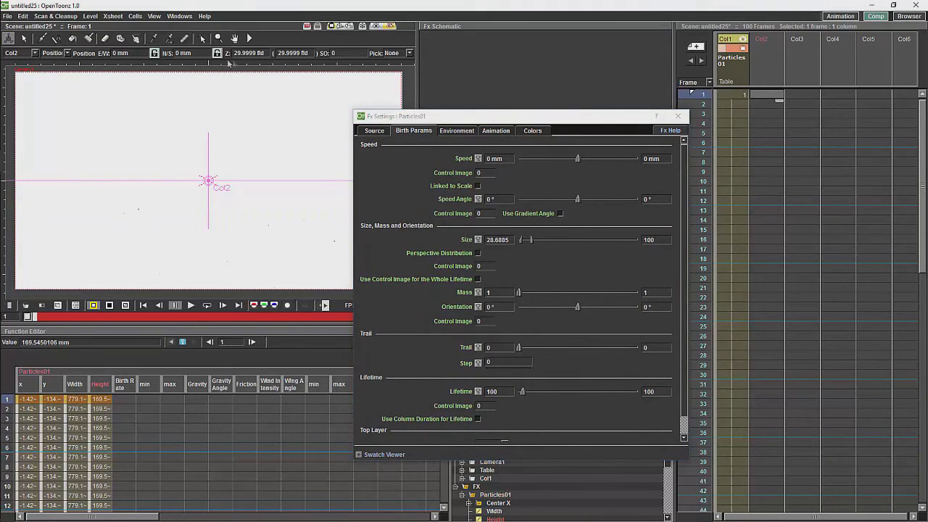
{"action": "left_click_drag", "start_coordinate": [442, 120], "coordinate": [443, 126]}
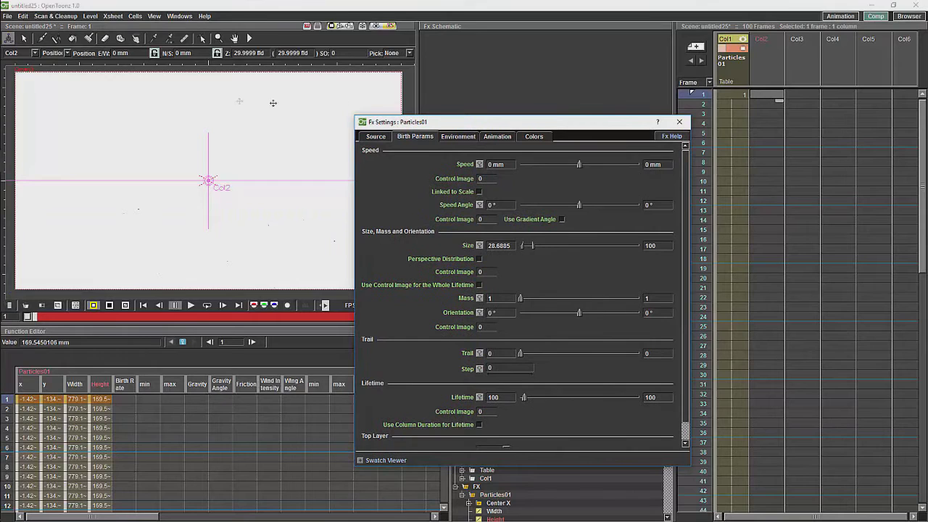
{"action": "left_click", "coordinate": [41, 39]}
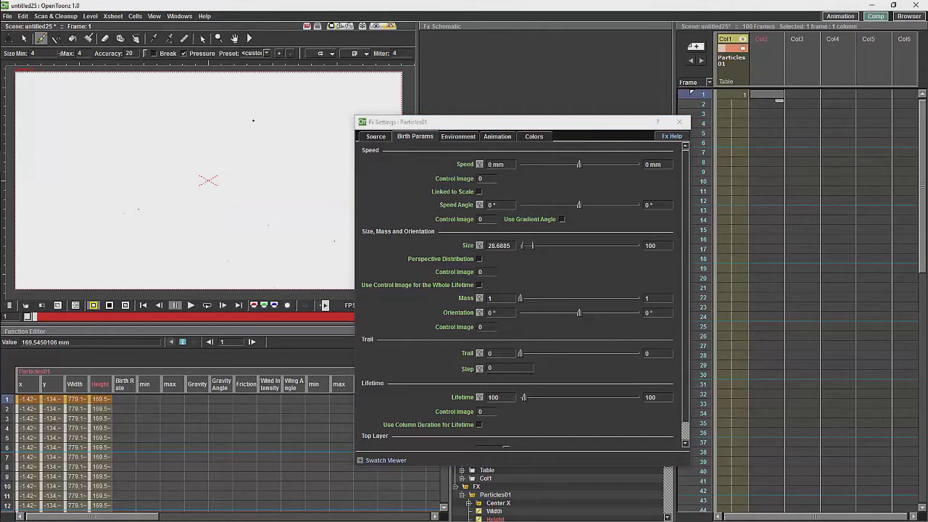
{"action": "left_click", "coordinate": [208, 178]}
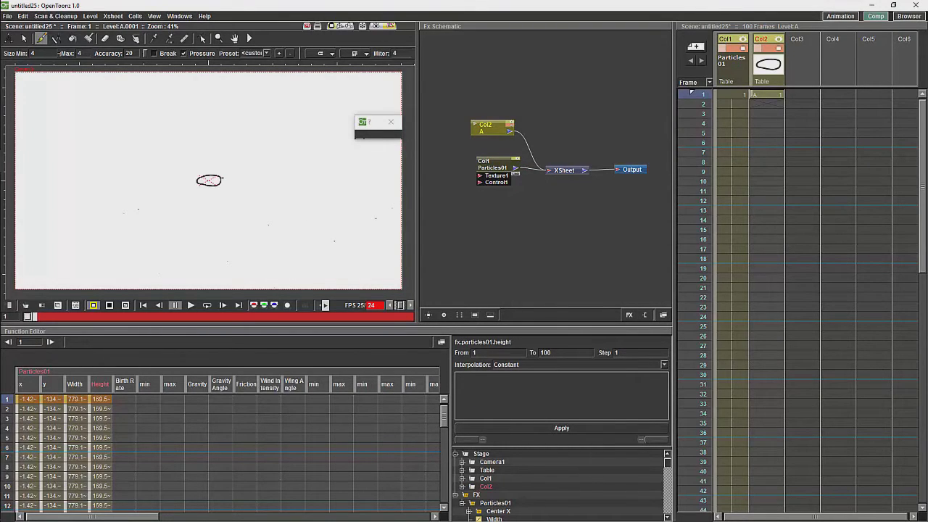
Wire Col2's oval into Particles01's Texture1 port, remove its XSheet link, and open Particles01's settings.
{"action": "left_click_drag", "start_coordinate": [490, 129], "coordinate": [479, 176]}
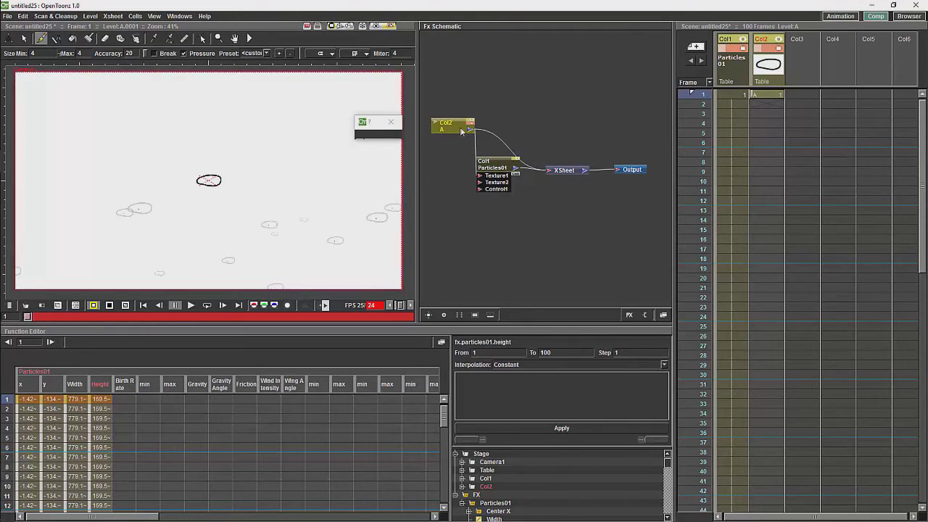
{"action": "left_click_drag", "start_coordinate": [461, 131], "coordinate": [450, 139]}
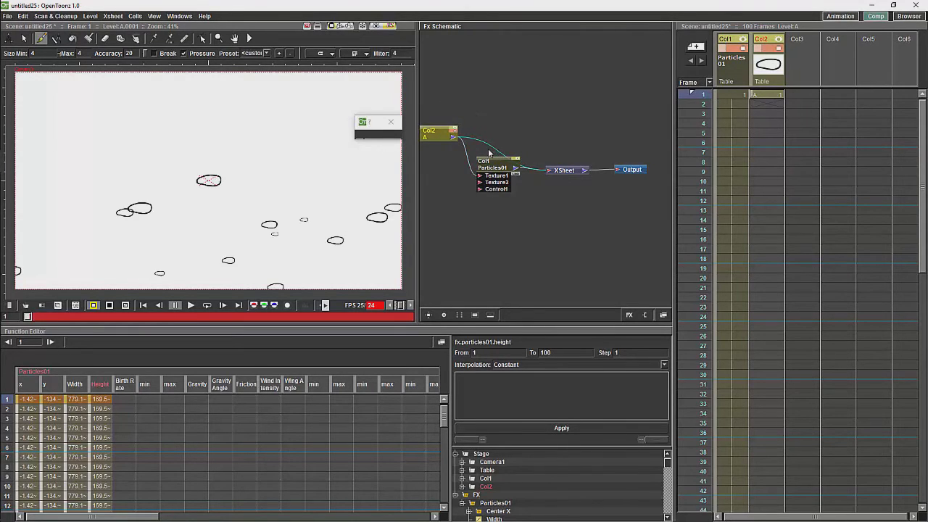
{"action": "left_click_drag", "start_coordinate": [491, 151], "coordinate": [490, 151]}
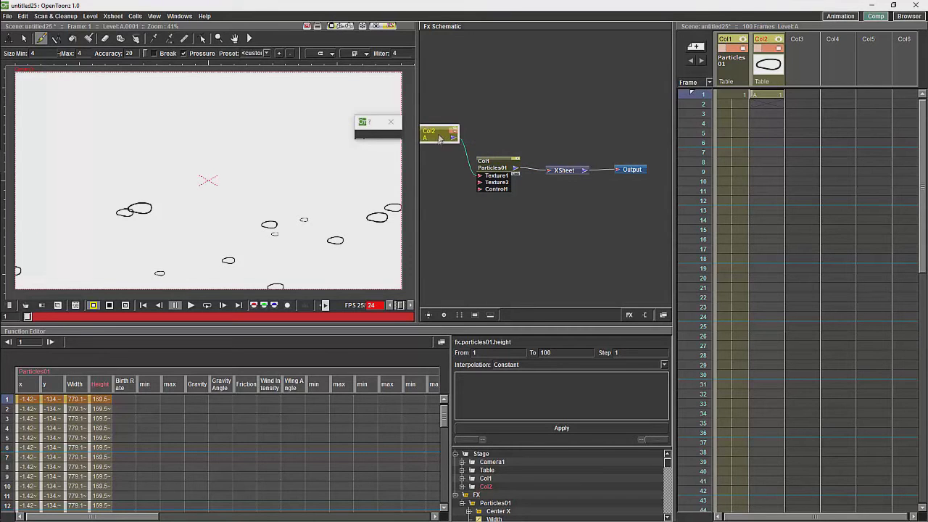
{"action": "left_click_drag", "start_coordinate": [440, 133], "coordinate": [429, 150]}
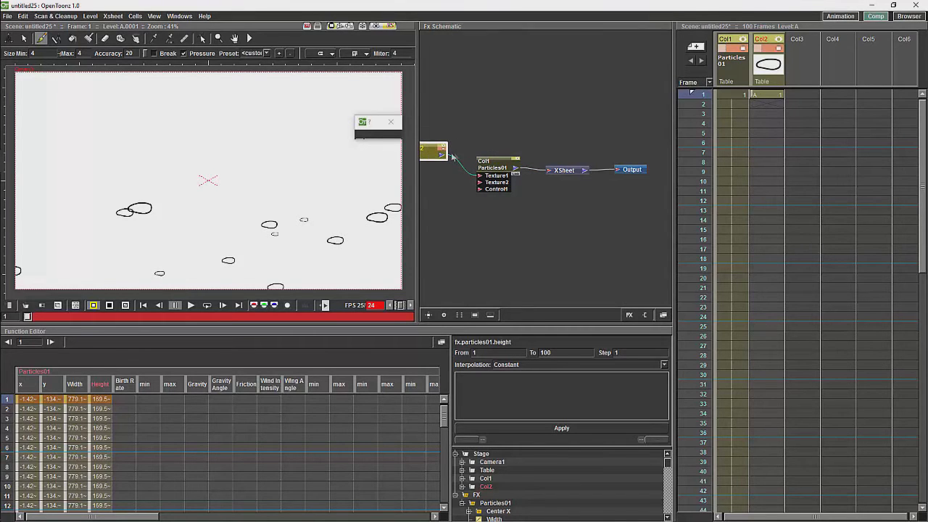
{"action": "left_click", "coordinate": [494, 167]}
{"action": "left_click_drag", "start_coordinate": [495, 124], "coordinate": [583, 170]}
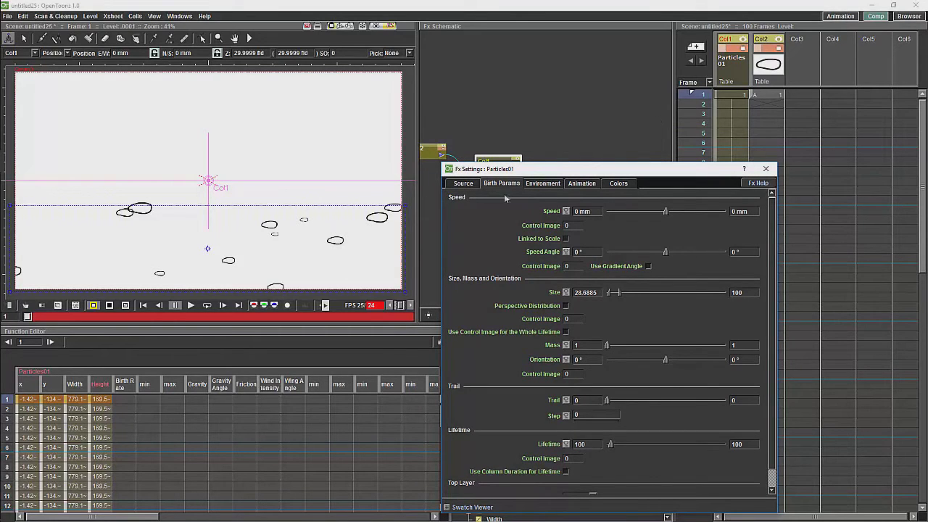
Jump to frame 8 to preview more oval particles of varying sizes.
{"action": "left_click_drag", "start_coordinate": [574, 168], "coordinate": [679, 128]}
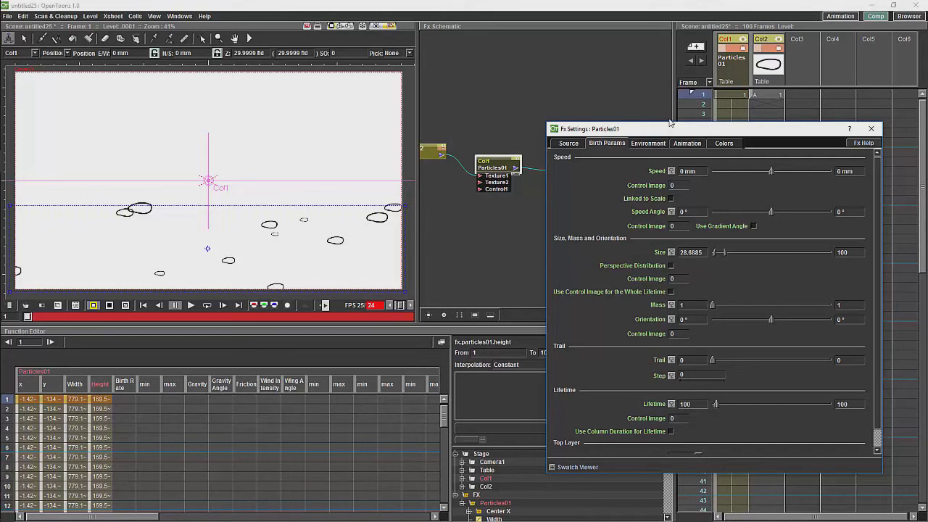
{"action": "left_click", "coordinate": [245, 466]}
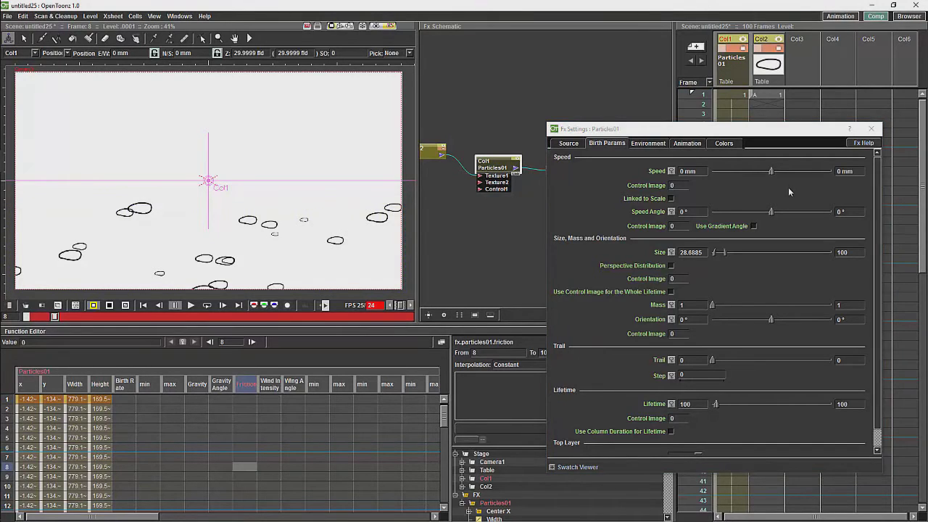
Add a Linear Gradient effect on Col2 from Add FX > Gradient, showing a black-to-white gradient.
{"action": "left_click", "coordinate": [870, 129]}
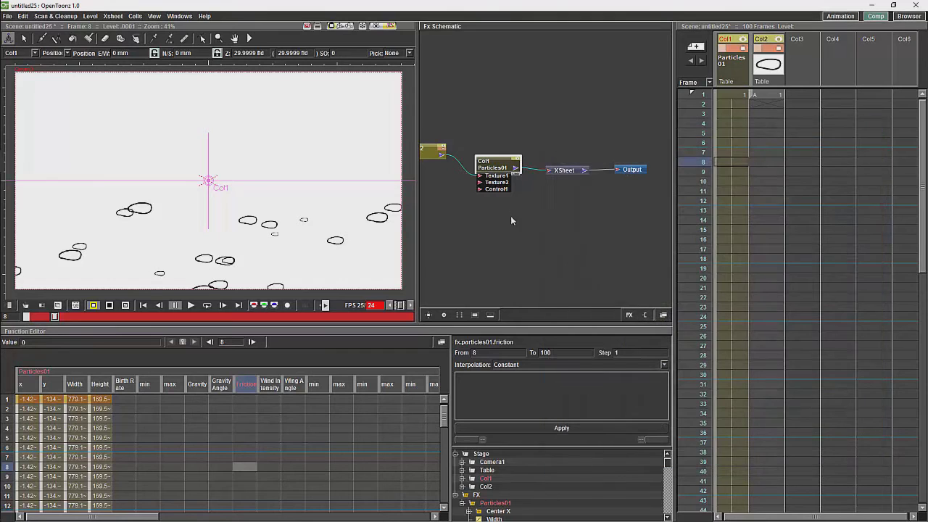
{"action": "left_click_drag", "start_coordinate": [508, 169], "coordinate": [523, 154]}
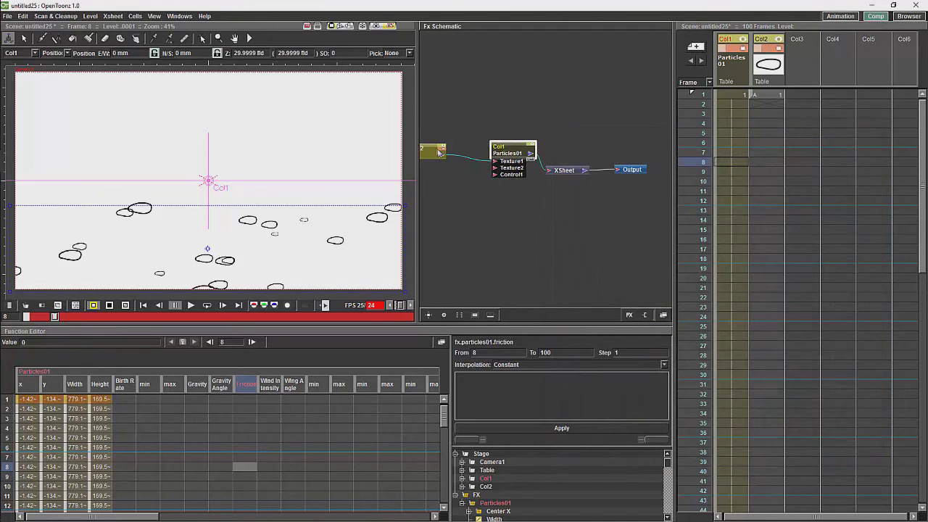
{"action": "left_click", "coordinate": [438, 148]}
{"action": "right_click", "coordinate": [503, 207]}
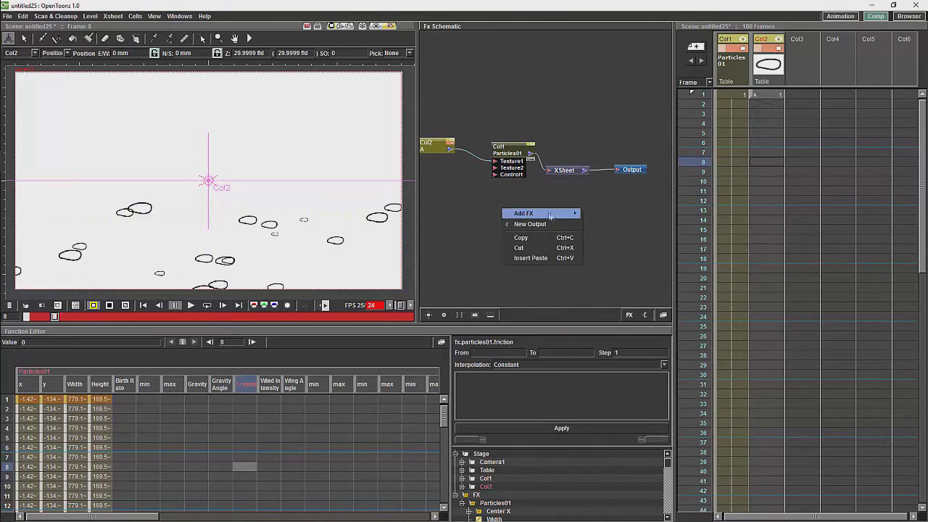
{"action": "mouse_move", "coordinate": [551, 214]}
{"action": "mouse_move", "coordinate": [615, 246]}
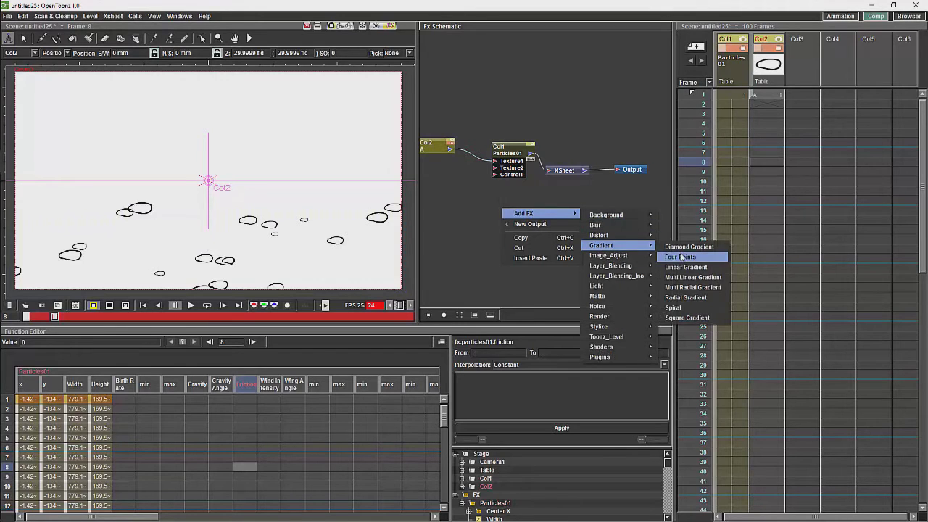
{"action": "left_click", "coordinate": [684, 267]}
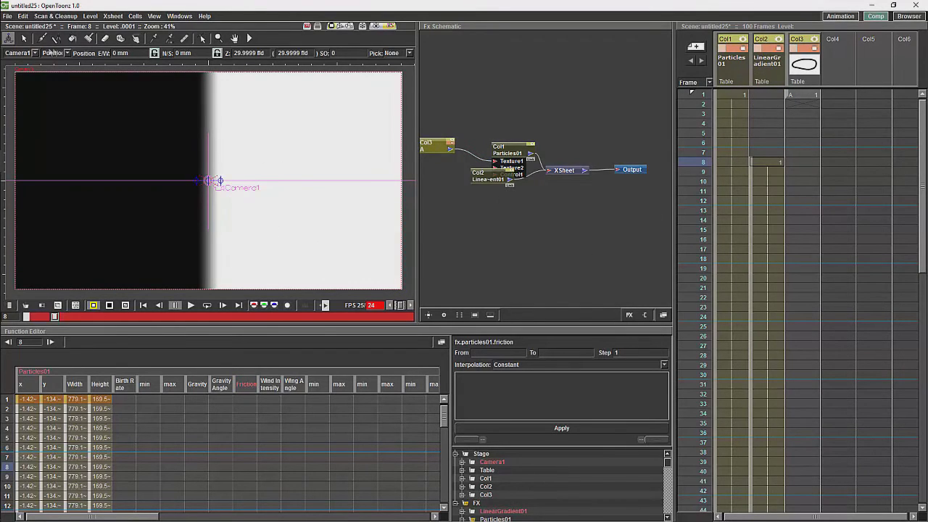
{"action": "left_click", "coordinate": [35, 53]}
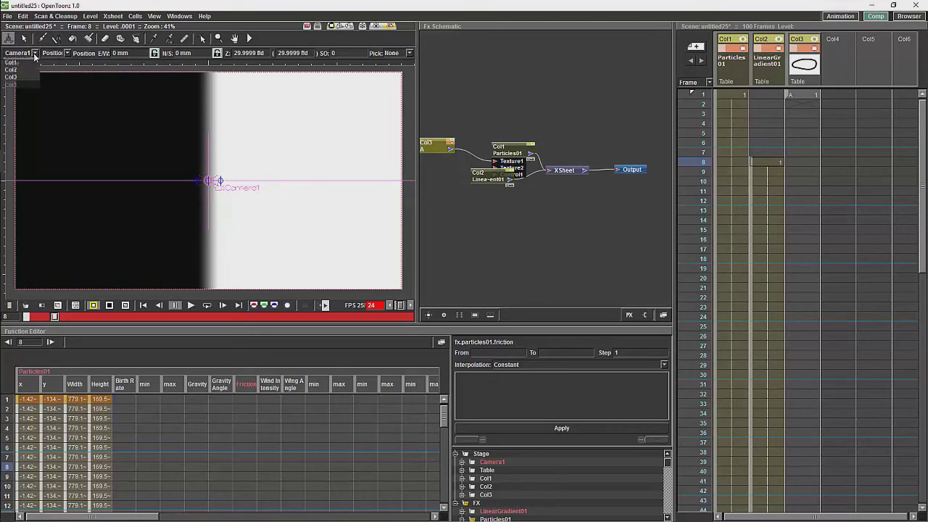
{"action": "left_click", "coordinate": [66, 54]}
{"action": "left_click", "coordinate": [66, 53]}
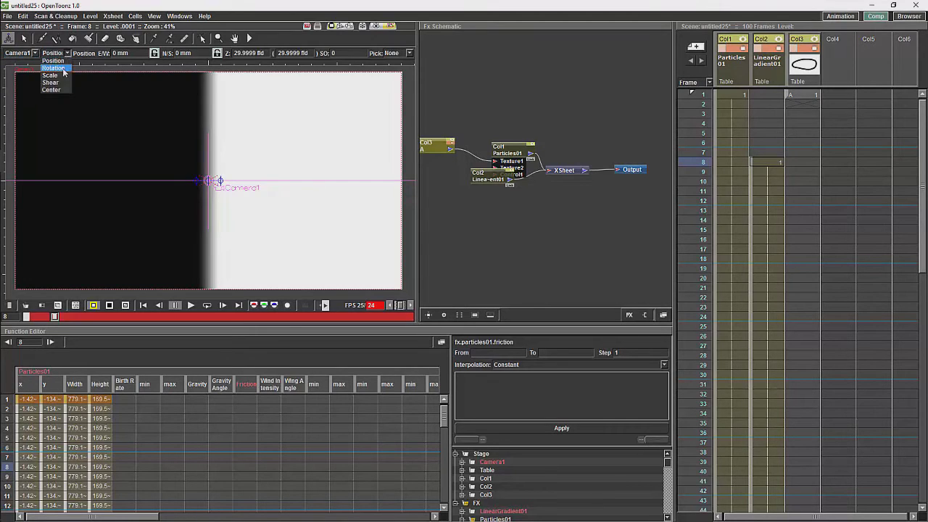
{"action": "left_click", "coordinate": [53, 68]}
{"action": "left_click_drag", "start_coordinate": [263, 152], "coordinate": [228, 220]}
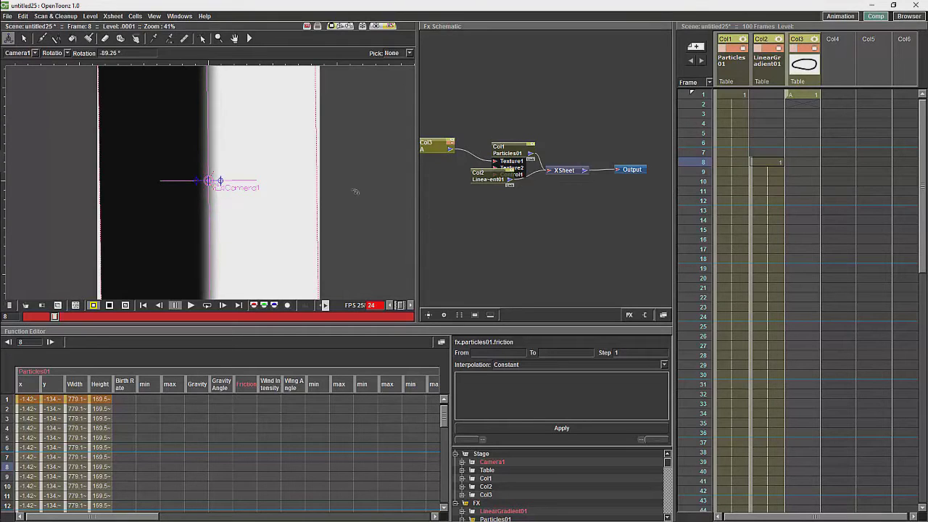
{"action": "key", "text": "ctrl+z"}
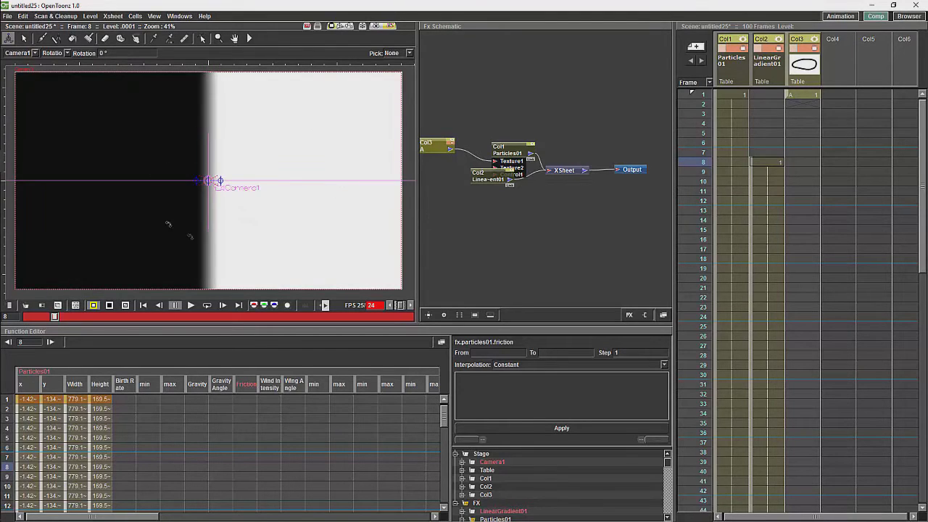
In the Stage Schematic, add Peg1 and link Col2 to it as parent.
{"action": "left_click", "coordinate": [663, 315]}
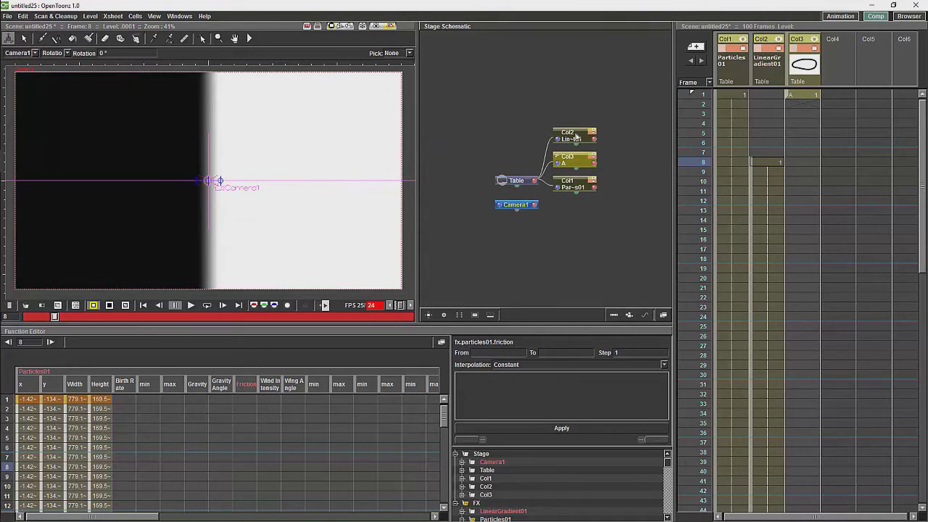
{"action": "left_click_drag", "start_coordinate": [574, 137], "coordinate": [590, 131]}
{"action": "left_click_drag", "start_coordinate": [580, 186], "coordinate": [581, 216]}
{"action": "left_click", "coordinate": [577, 166]}
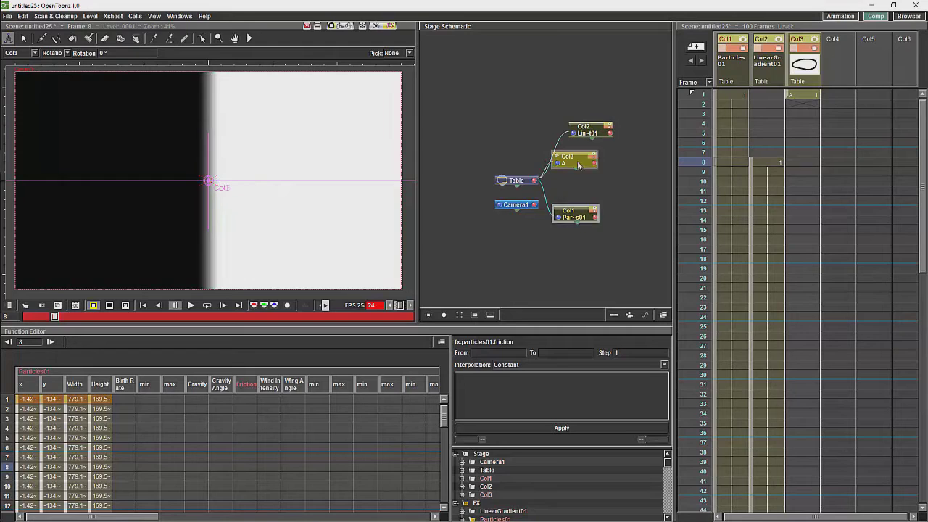
{"action": "left_click", "coordinate": [614, 314]}
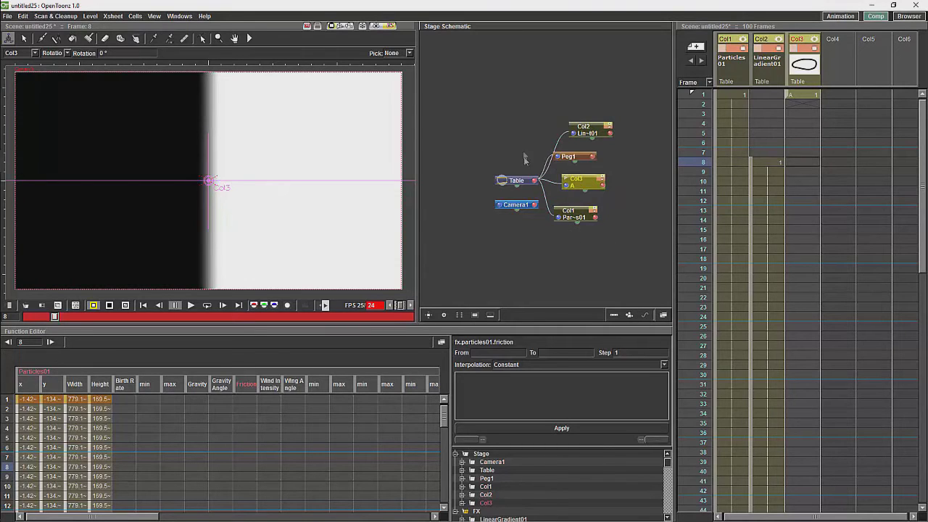
{"action": "left_click_drag", "start_coordinate": [572, 156], "coordinate": [605, 130]}
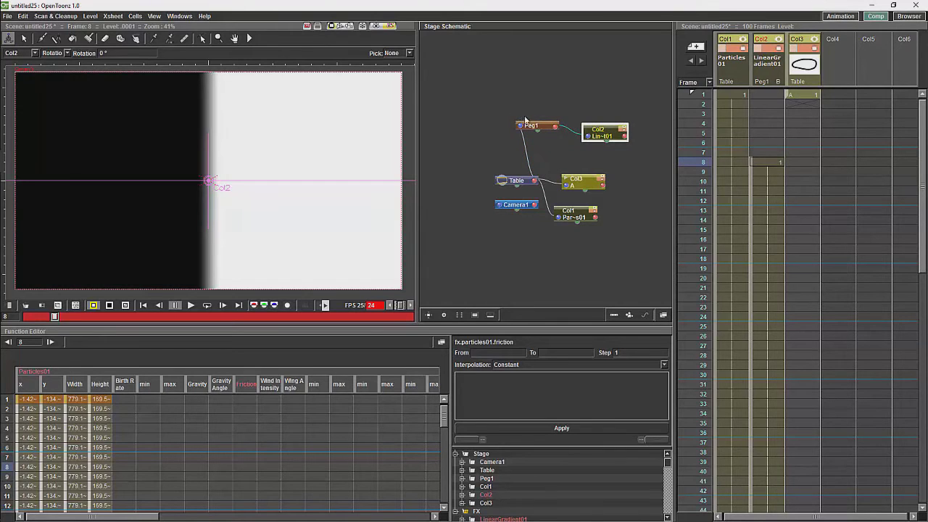
Rotate Peg1 about -89.42° so the gradient shows black above, white below.
{"action": "left_click_drag", "start_coordinate": [533, 126], "coordinate": [541, 125]}
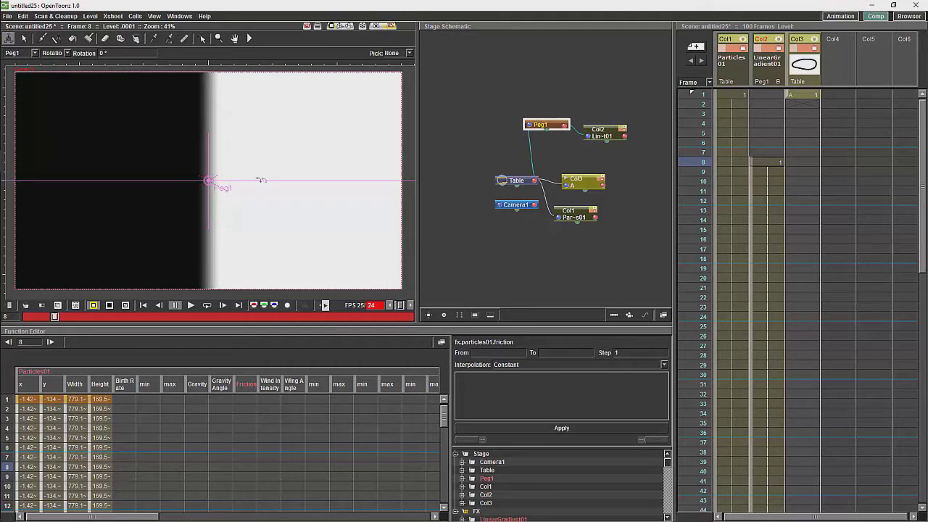
{"action": "left_click_drag", "start_coordinate": [270, 165], "coordinate": [224, 228]}
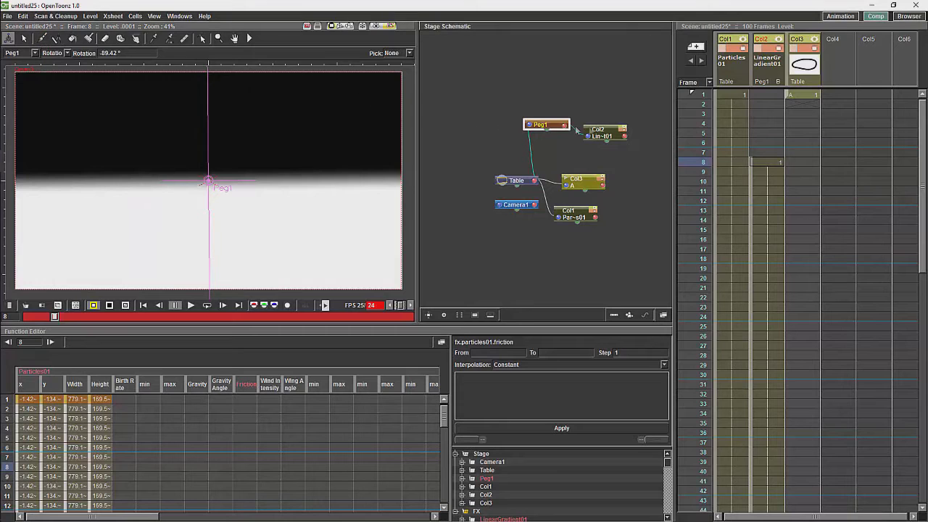
{"action": "left_click", "coordinate": [592, 132]}
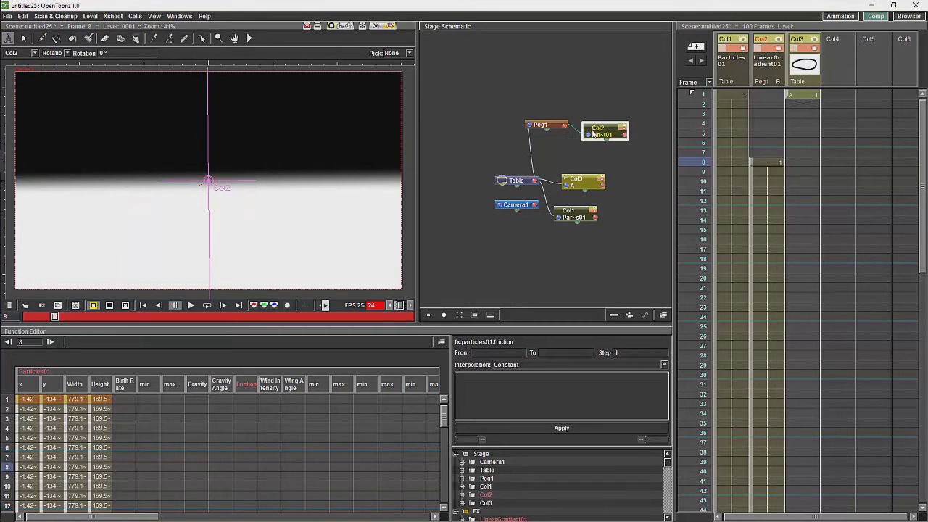
{"action": "left_click_drag", "start_coordinate": [596, 135], "coordinate": [595, 135]}
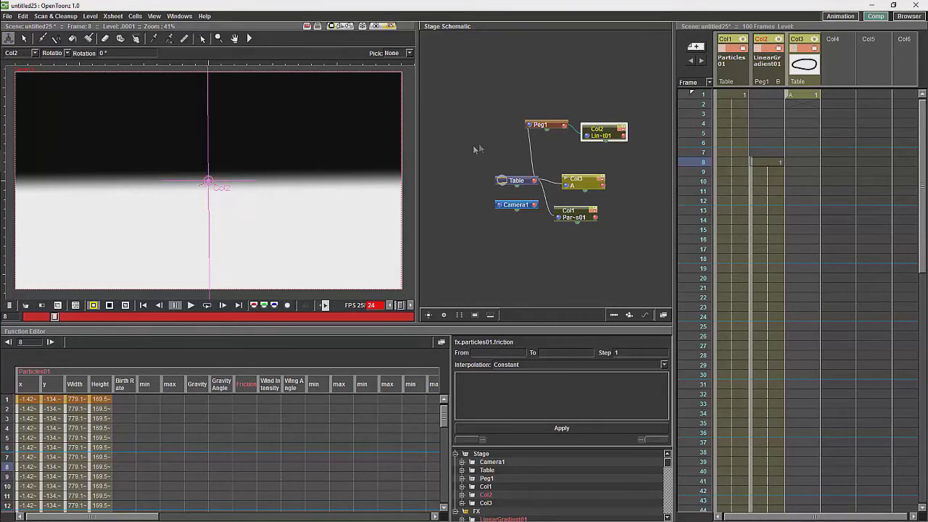
Open the LinearGradient settings and stretch its Size to 279.779 mm.
{"action": "left_click", "coordinate": [662, 315]}
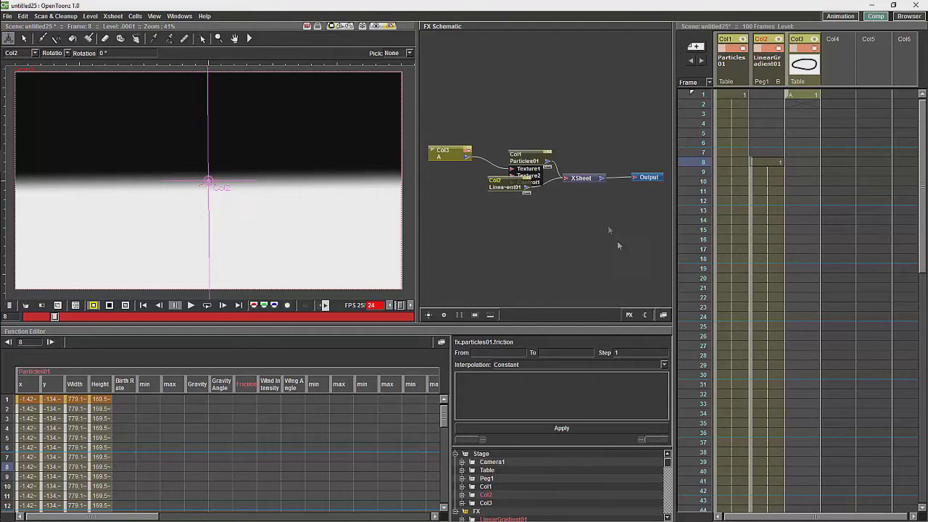
{"action": "left_click_drag", "start_coordinate": [533, 165], "coordinate": [507, 211]}
{"action": "double_click", "coordinate": [507, 210]}
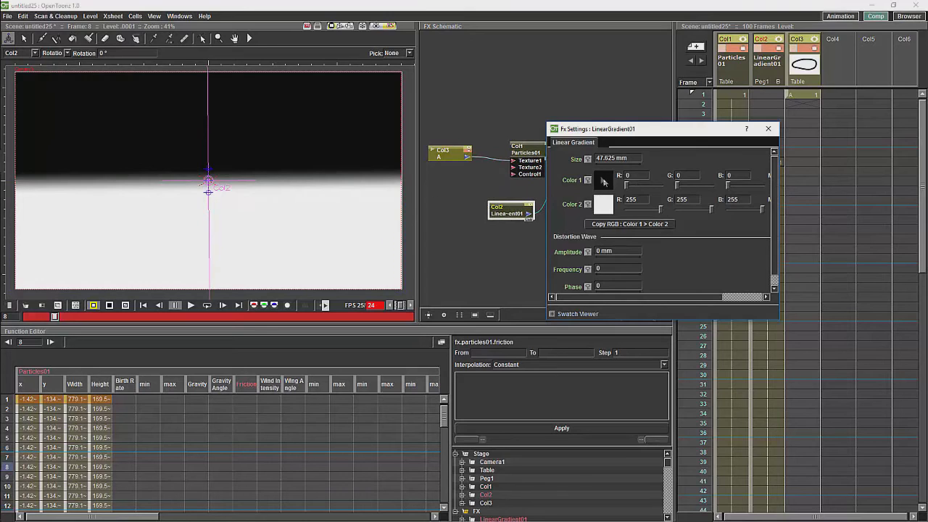
{"action": "left_click_drag", "start_coordinate": [209, 196], "coordinate": [209, 252]}
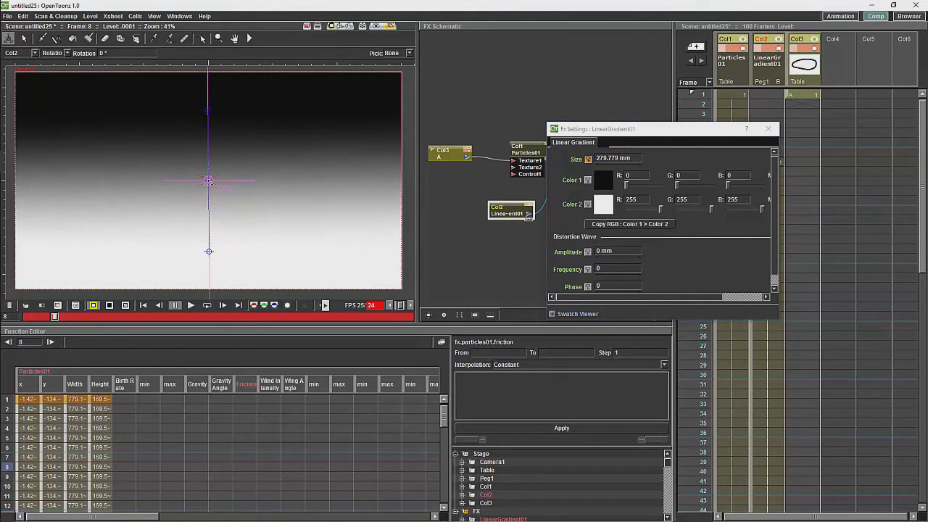
Move the gradient centre lower to E/W 88.63 mm, N/S 3.86 mm, and close settings.
{"action": "left_click", "coordinate": [59, 55]}
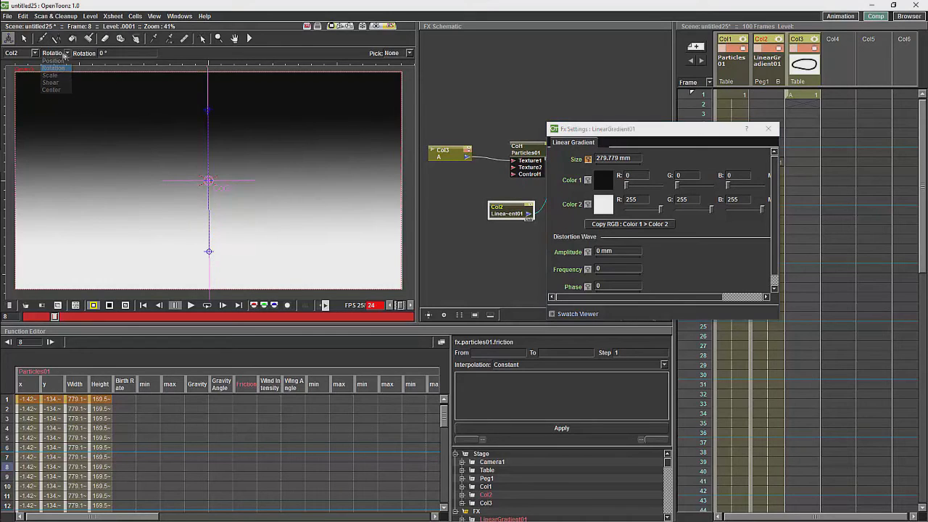
{"action": "left_click", "coordinate": [53, 61]}
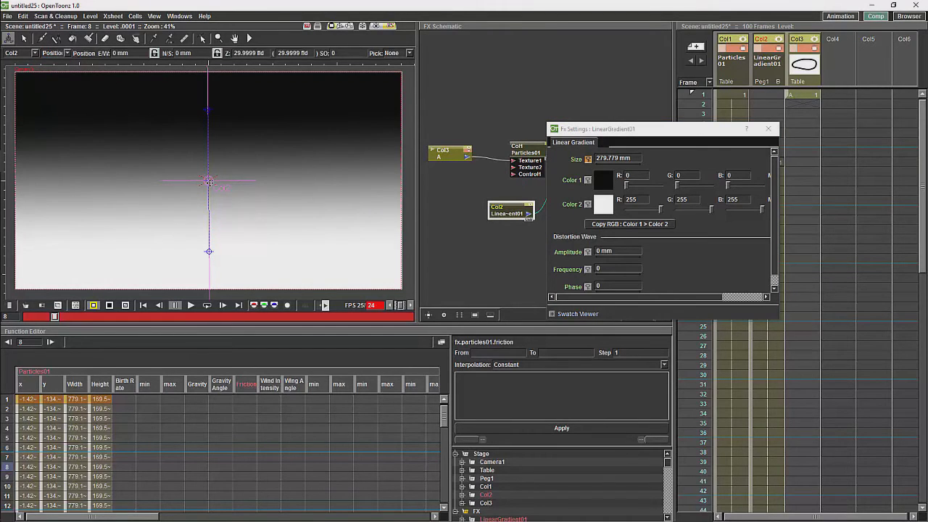
{"action": "left_click_drag", "start_coordinate": [209, 182], "coordinate": [210, 225]}
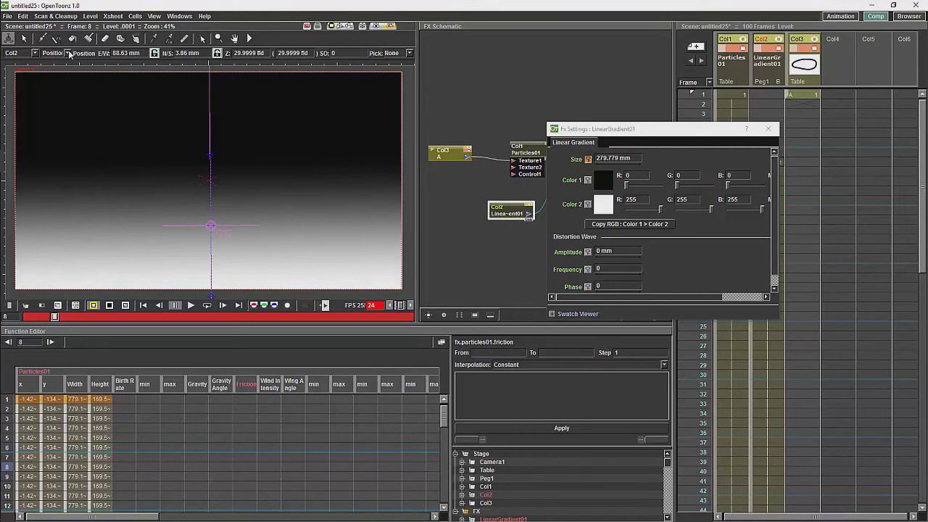
{"action": "left_click", "coordinate": [768, 129]}
Connect the Col2 LinearGradient to Particles01's Control1 port and open Particles01's settings.
{"action": "left_click", "coordinate": [532, 152]}
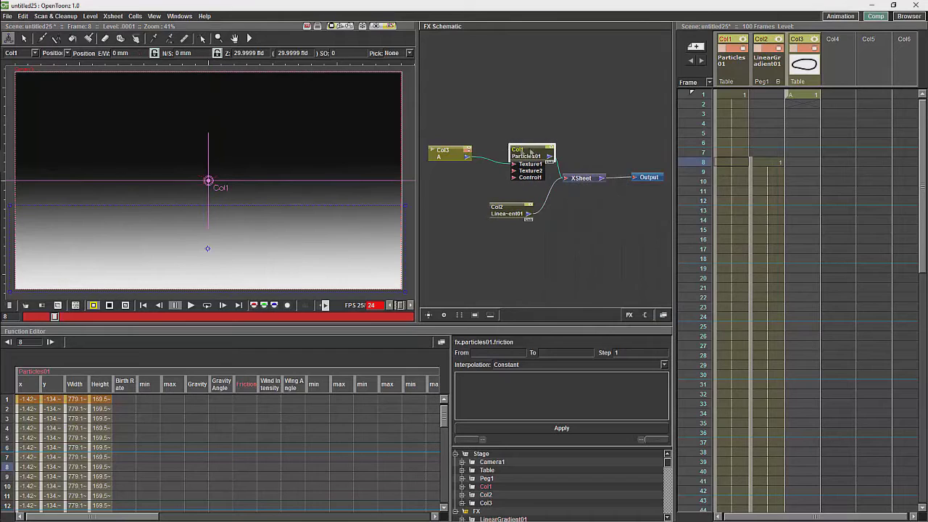
{"action": "left_click_drag", "start_coordinate": [446, 150], "coordinate": [448, 147]}
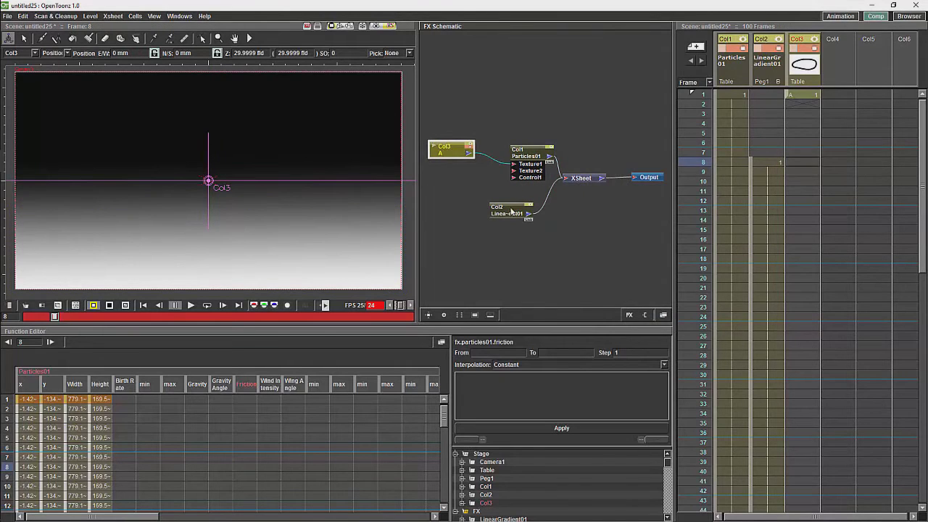
{"action": "left_click_drag", "start_coordinate": [522, 214], "coordinate": [512, 177]}
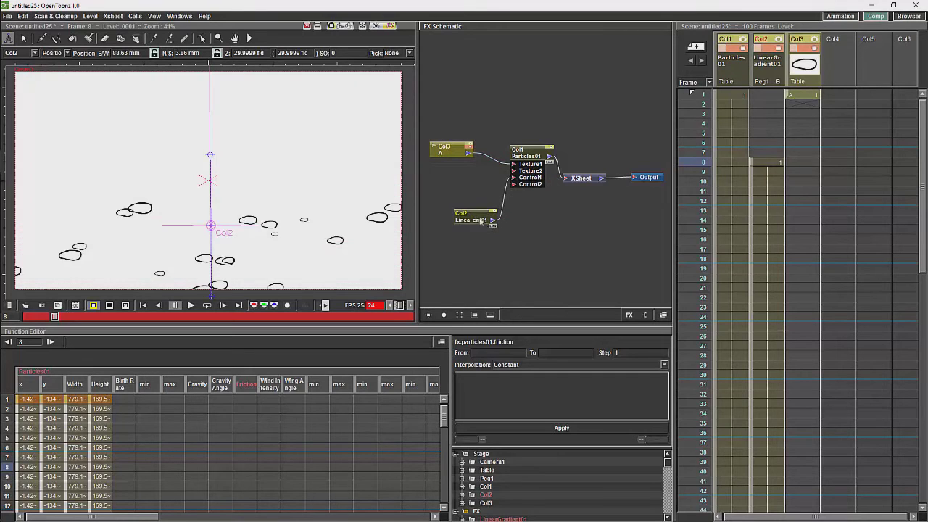
{"action": "left_click_drag", "start_coordinate": [476, 221], "coordinate": [454, 216]}
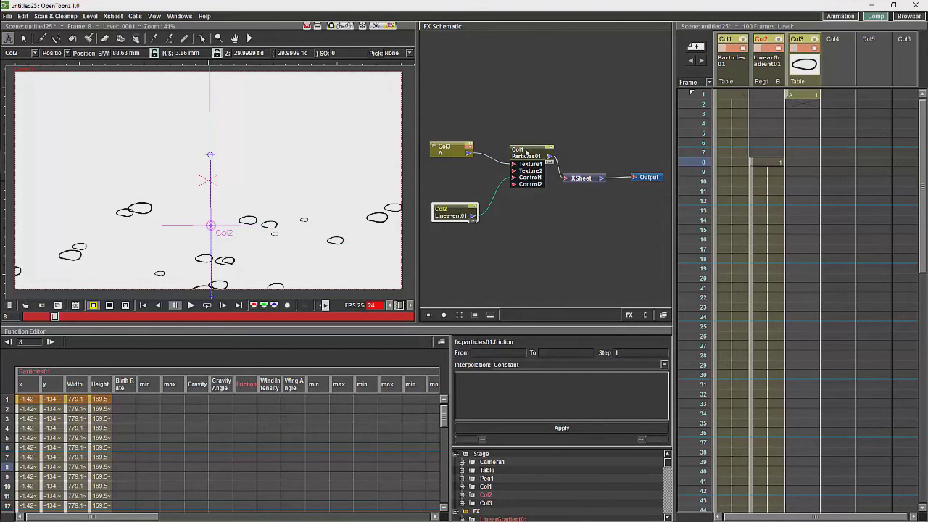
{"action": "double_click", "coordinate": [527, 153]}
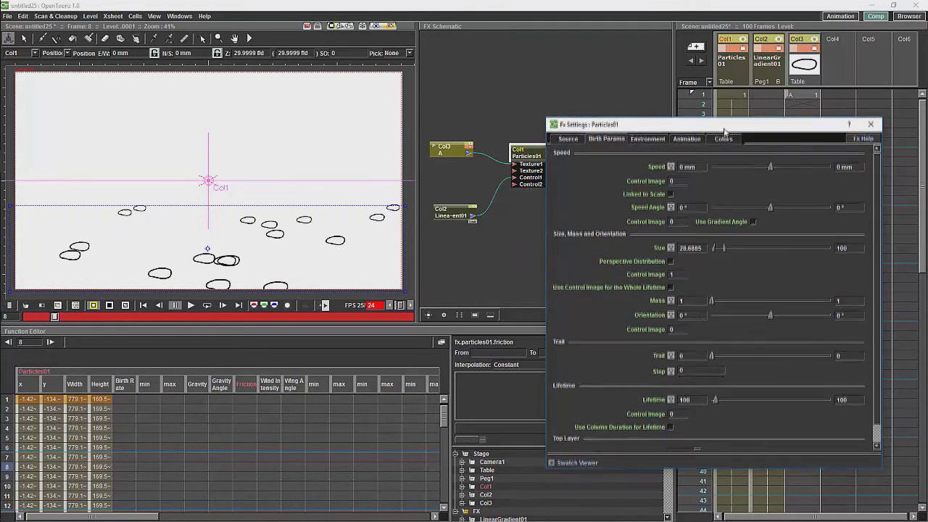
Raise Particles01's maximum birth Size to 176.2295 and uncheck Perspective Distribution.
{"action": "mouse_move", "coordinate": [728, 242]}
{"action": "left_mouse_down"}
{"action": "mouse_move", "coordinate": [740, 243]}
{"action": "mouse_move", "coordinate": [710, 244]}
{"action": "mouse_move", "coordinate": [731, 244]}
{"action": "left_mouse_up"}
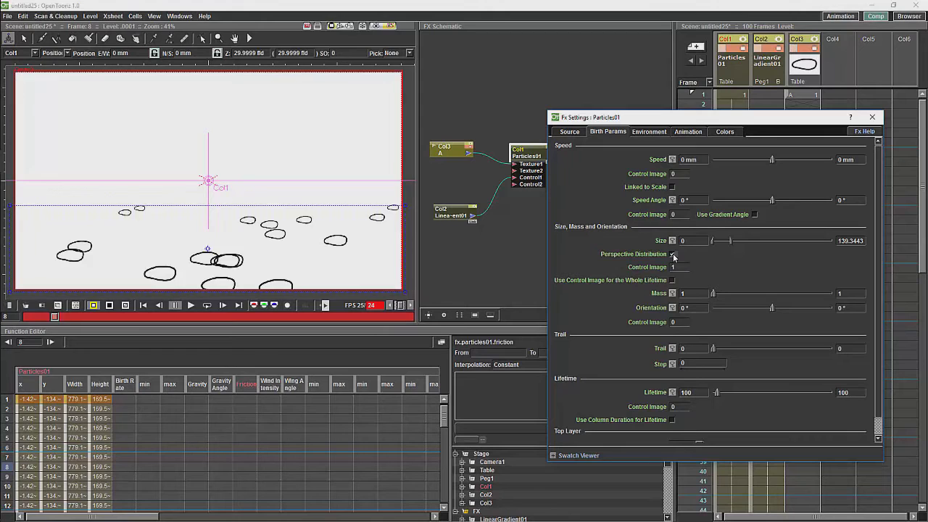
{"action": "left_click", "coordinate": [672, 255]}
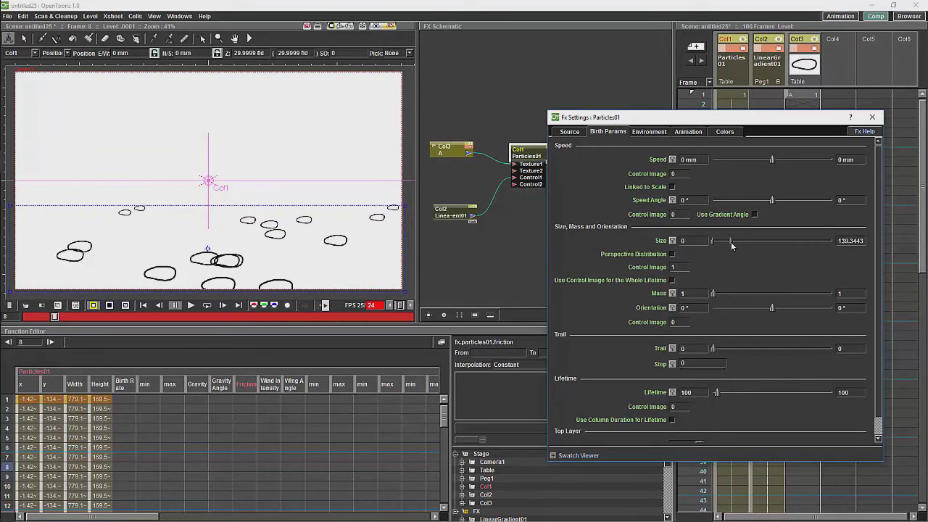
{"action": "left_click_drag", "start_coordinate": [730, 241], "coordinate": [734, 242]}
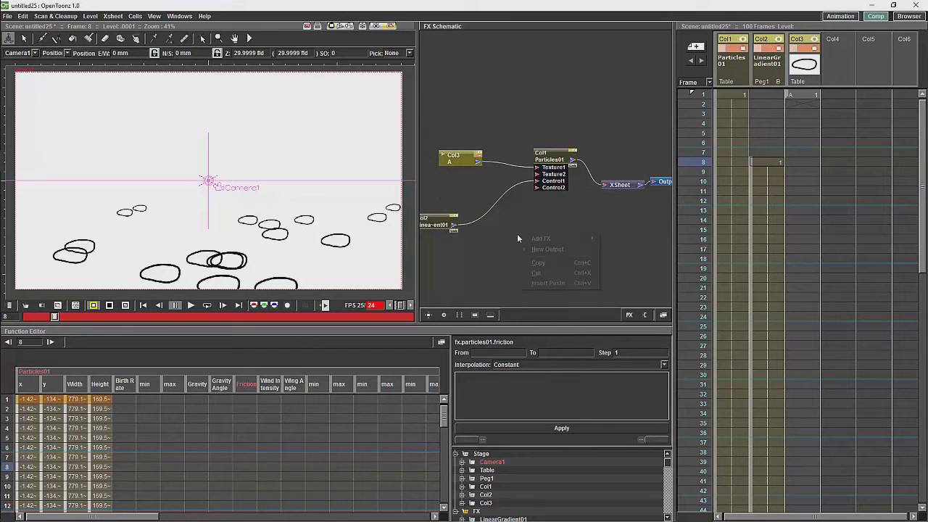
Add a Perlin Noise effect from Add FX > Distort.
{"action": "mouse_move", "coordinate": [549, 242]}
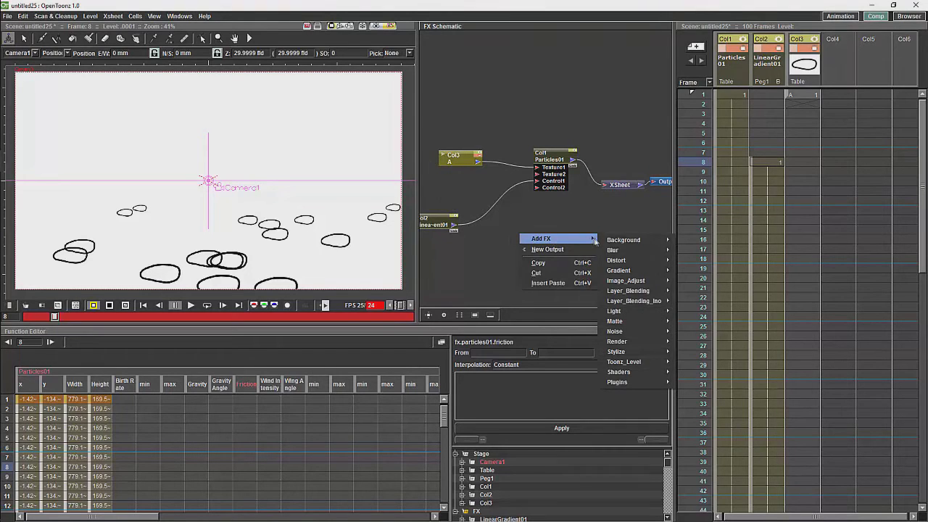
{"action": "mouse_move", "coordinate": [621, 244]}
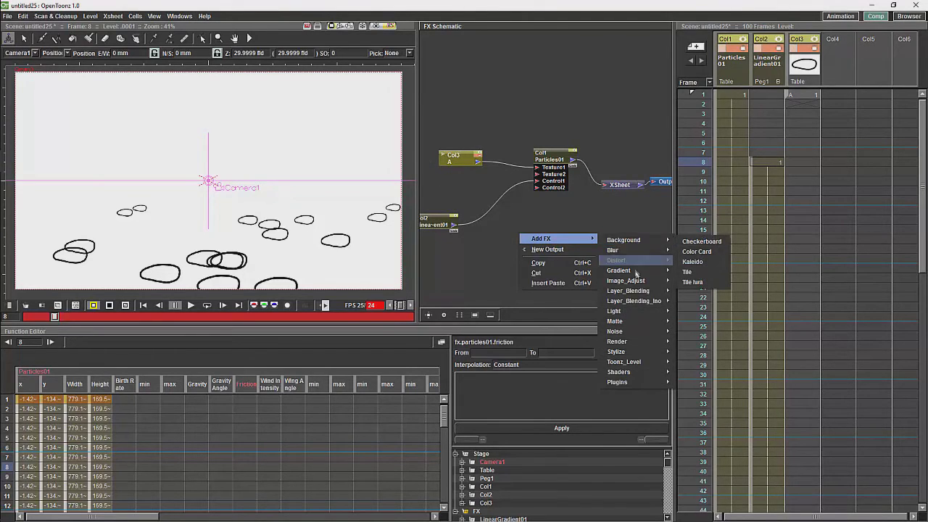
{"action": "mouse_move", "coordinate": [631, 323]}
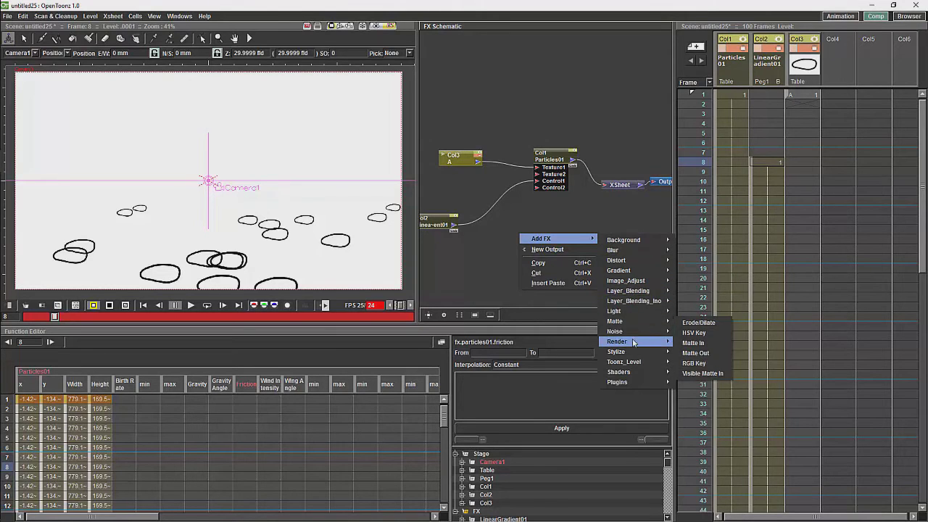
{"action": "mouse_move", "coordinate": [634, 266]}
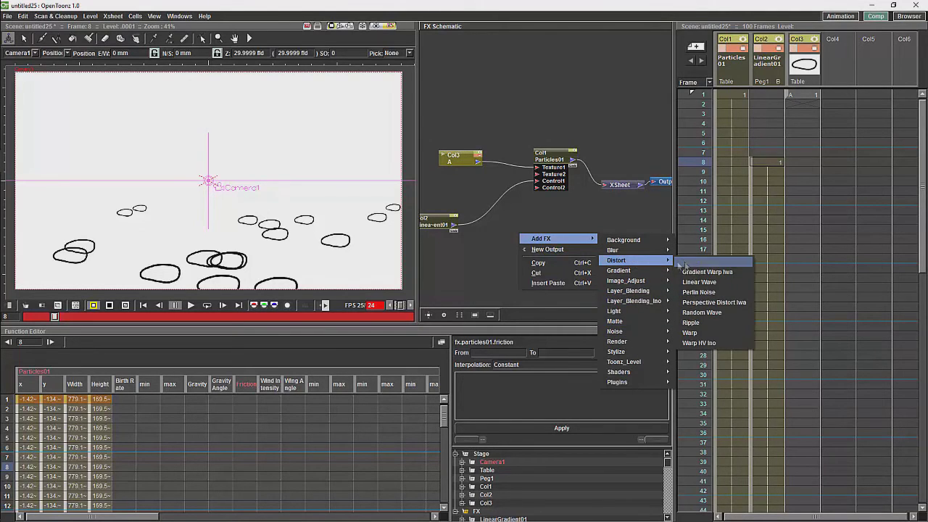
{"action": "left_click", "coordinate": [699, 293]}
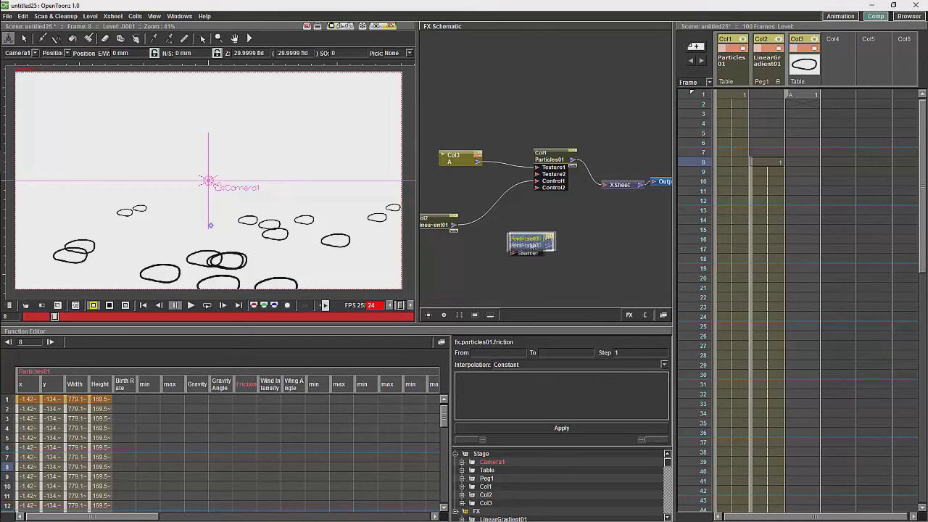
Feed the Col2 gradient into Perlin Noise's Source, link its output to XSheet, and open its settings.
{"action": "left_click", "coordinate": [455, 226]}
{"action": "left_click_drag", "start_coordinate": [456, 226], "coordinate": [603, 185]}
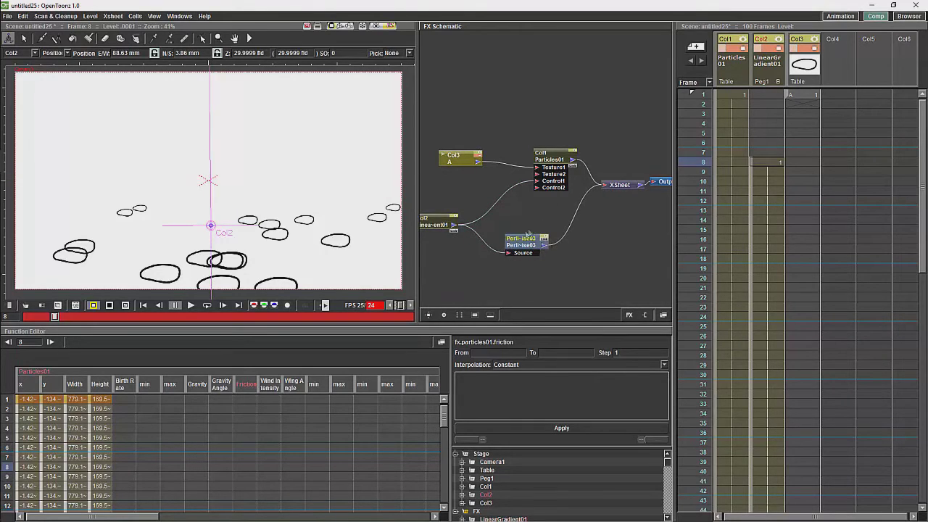
{"action": "left_click_drag", "start_coordinate": [524, 244], "coordinate": [534, 231]}
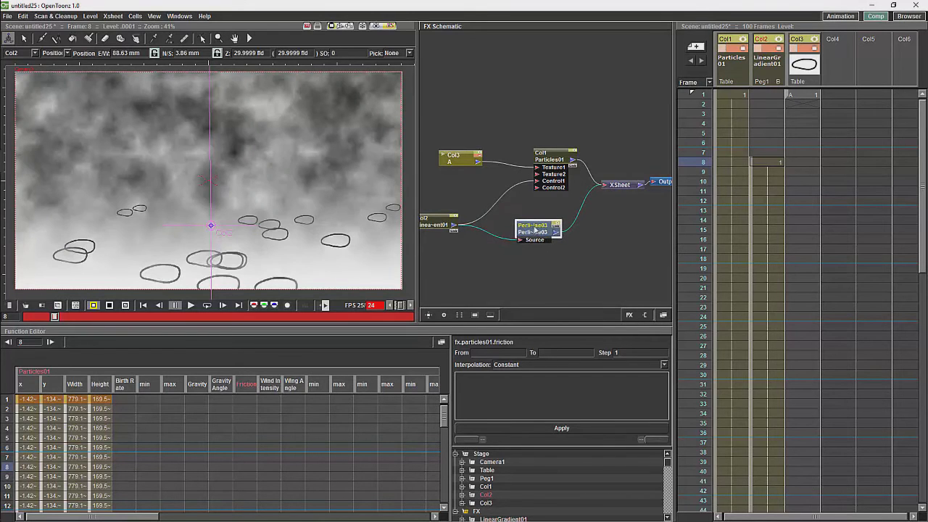
{"action": "double_click", "coordinate": [533, 229]}
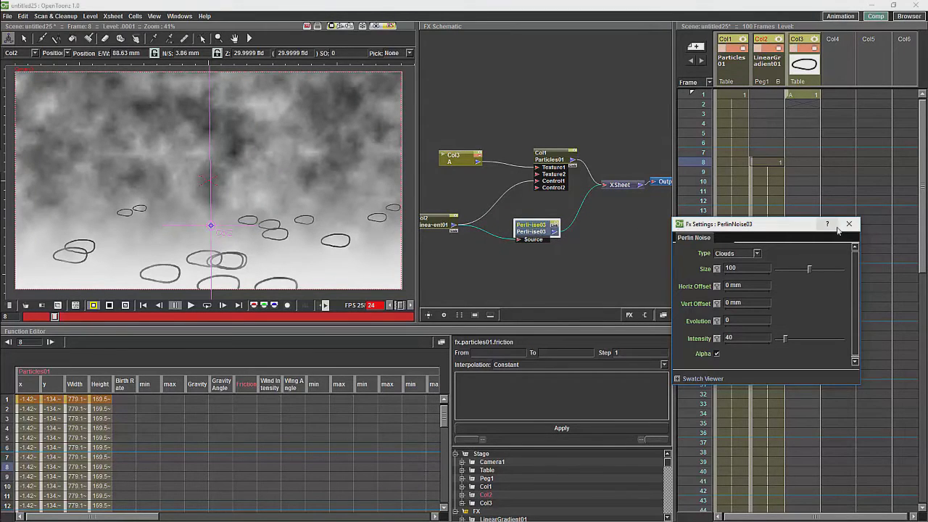
{"action": "left_click_drag", "start_coordinate": [774, 227], "coordinate": [795, 229]}
Add a Multiply node from the Layer Blending effects to the schematic.
{"action": "right_click", "coordinate": [529, 269]}
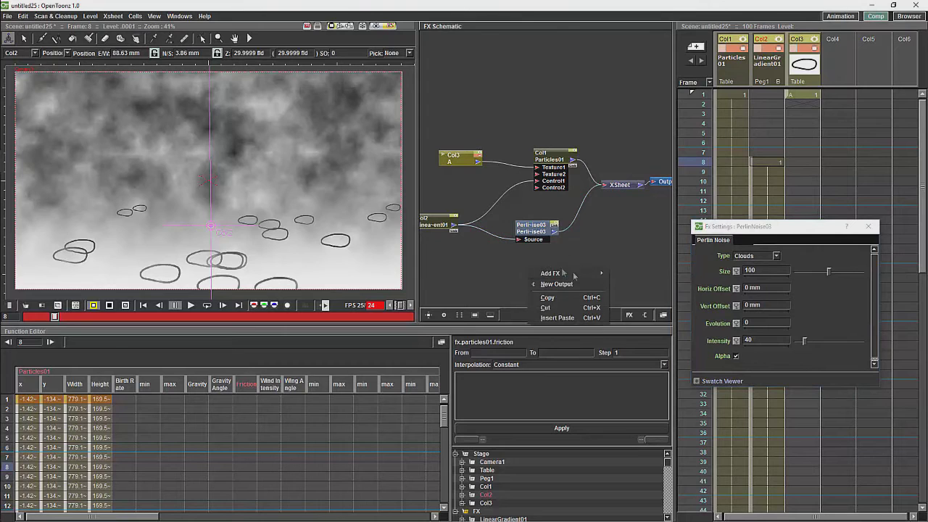
{"action": "mouse_move", "coordinate": [588, 274]}
{"action": "mouse_move", "coordinate": [657, 318]}
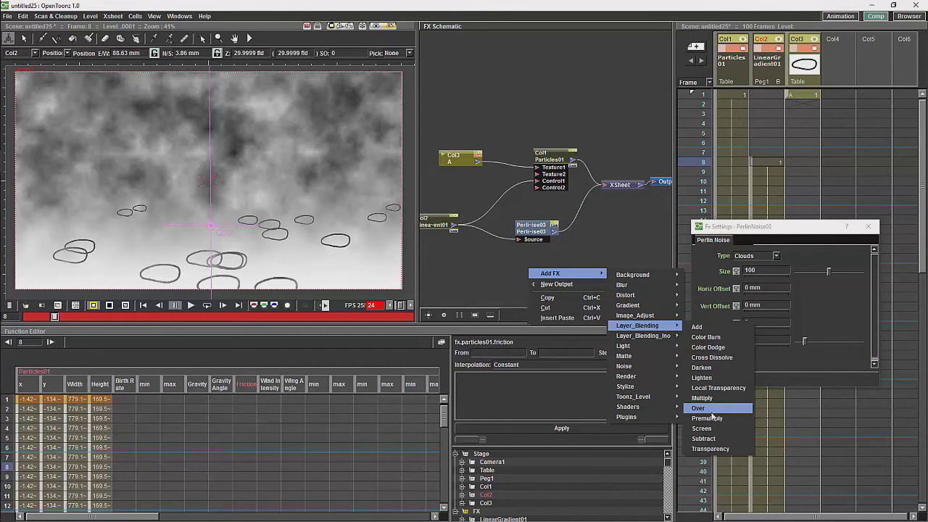
{"action": "left_click", "coordinate": [702, 398]}
Link LinearGradient01 to Multiply Source1 and the Perlin noise to Source2, then arrange the nodes.
{"action": "left_click", "coordinate": [543, 232]}
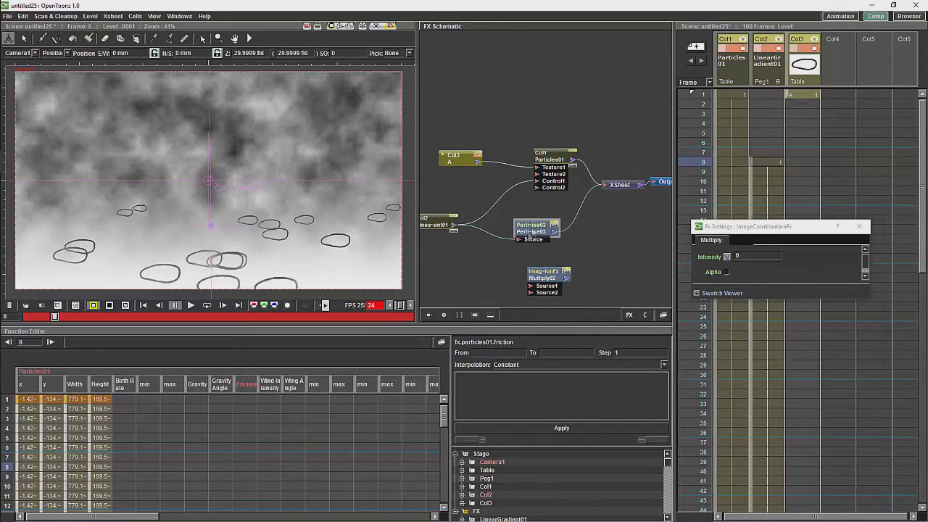
{"action": "left_click_drag", "start_coordinate": [543, 232], "coordinate": [524, 250]}
{"action": "left_click_drag", "start_coordinate": [455, 226], "coordinate": [532, 287]}
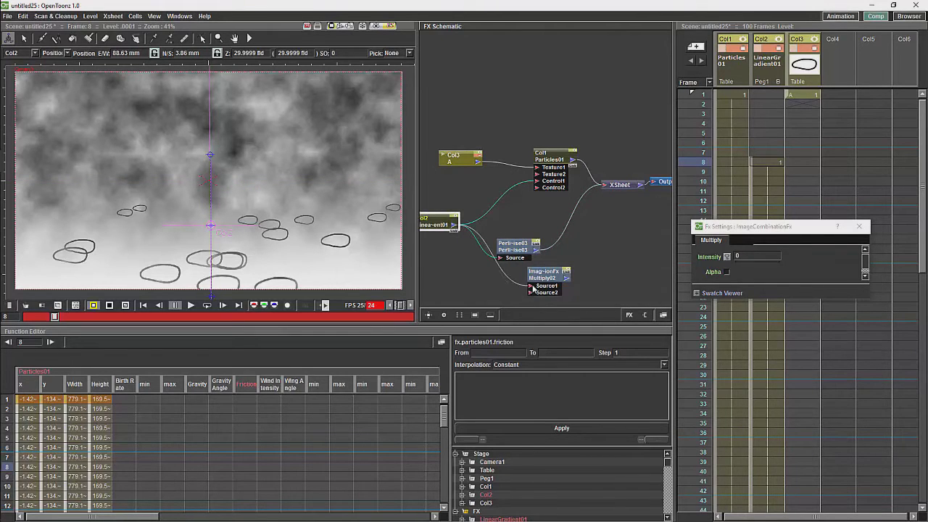
{"action": "left_click_drag", "start_coordinate": [535, 250], "coordinate": [603, 186]}
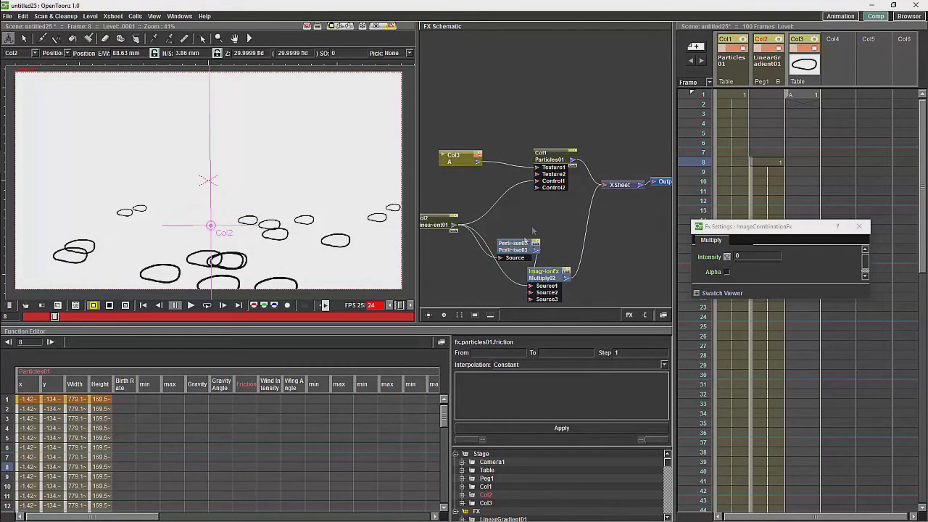
{"action": "left_click_drag", "start_coordinate": [516, 257], "coordinate": [489, 295]}
{"action": "left_click_drag", "start_coordinate": [544, 275], "coordinate": [553, 207]}
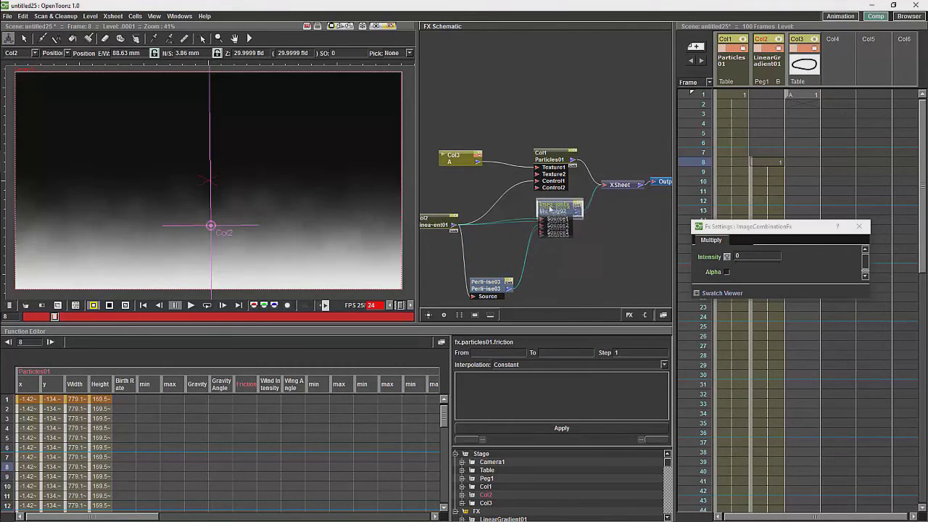
{"action": "left_click_drag", "start_coordinate": [487, 288], "coordinate": [495, 247]}
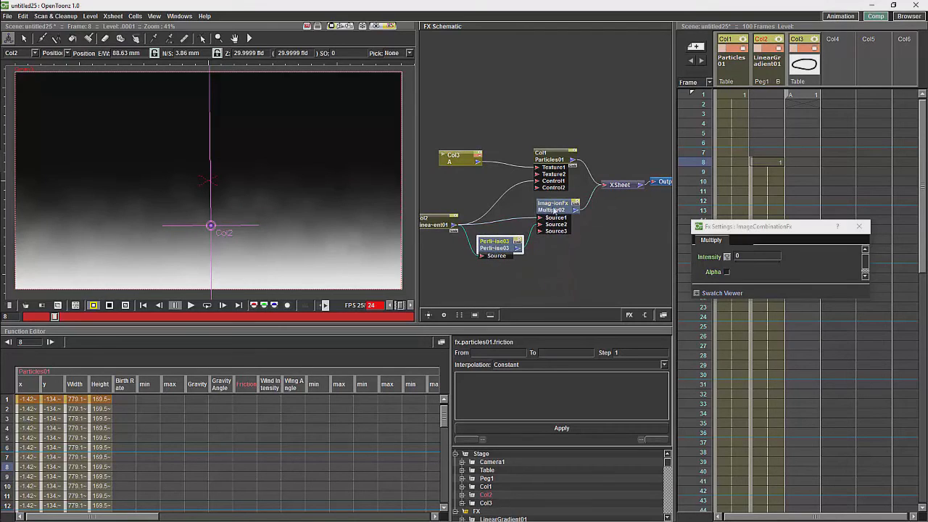
{"action": "left_click_drag", "start_coordinate": [555, 212], "coordinate": [549, 229]}
Set the Perlin noise Size to about 28.8 and Intensity to about 228.
{"action": "left_click", "coordinate": [492, 248]}
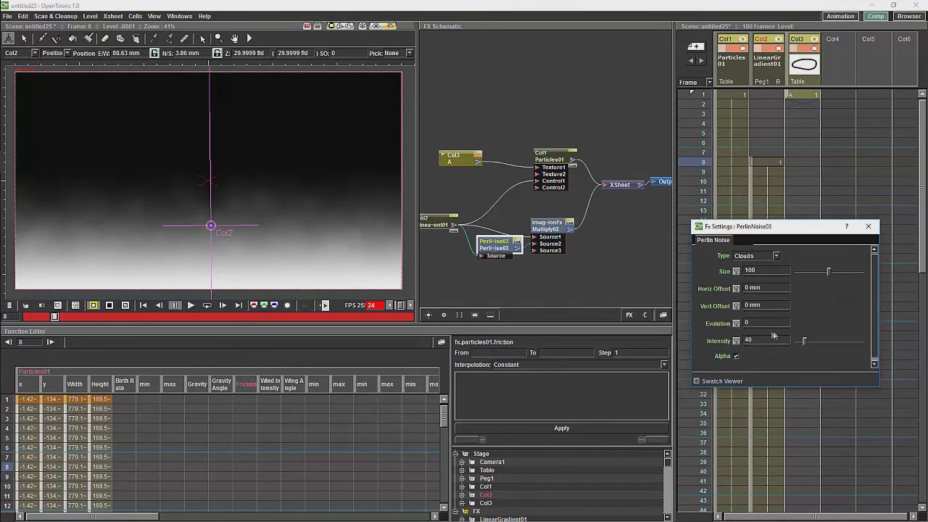
{"action": "left_click_drag", "start_coordinate": [804, 347], "coordinate": [824, 345]}
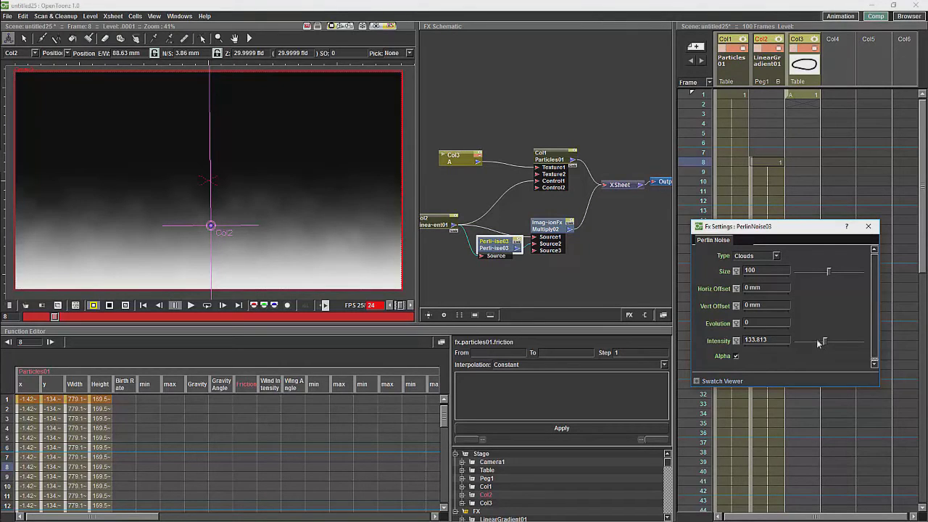
{"action": "left_click_drag", "start_coordinate": [828, 271], "coordinate": [811, 275]}
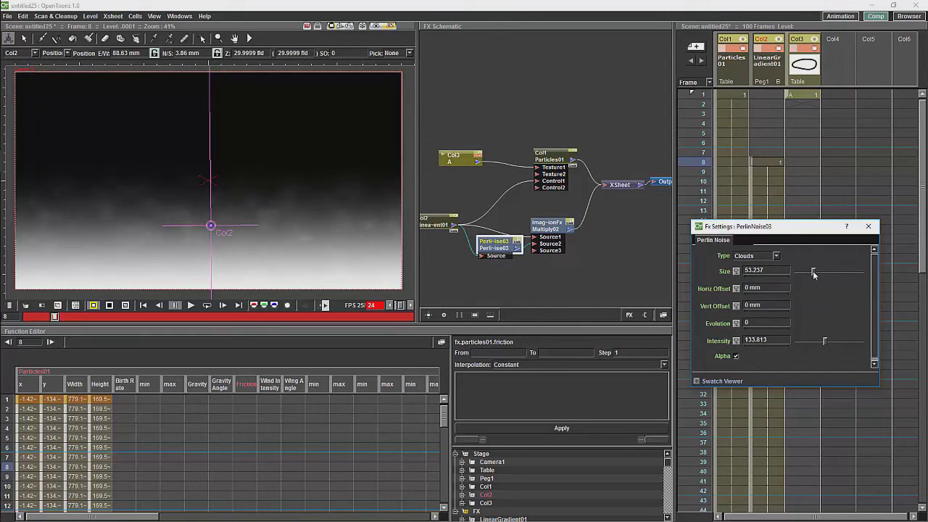
{"action": "left_click_drag", "start_coordinate": [813, 273], "coordinate": [797, 276]}
{"action": "left_click_drag", "start_coordinate": [799, 274], "coordinate": [802, 274]}
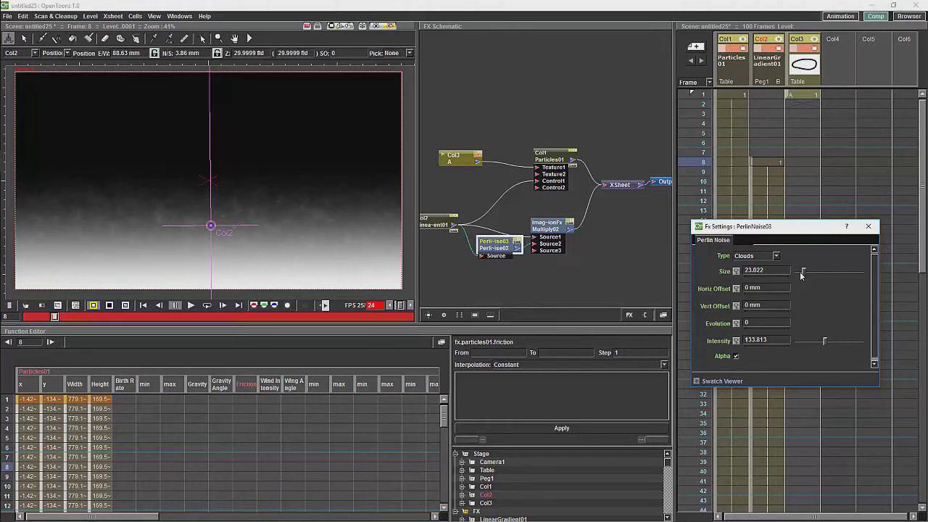
{"action": "left_click_drag", "start_coordinate": [824, 342], "coordinate": [843, 345]}
{"action": "left_click_drag", "start_coordinate": [805, 275], "coordinate": [802, 276]}
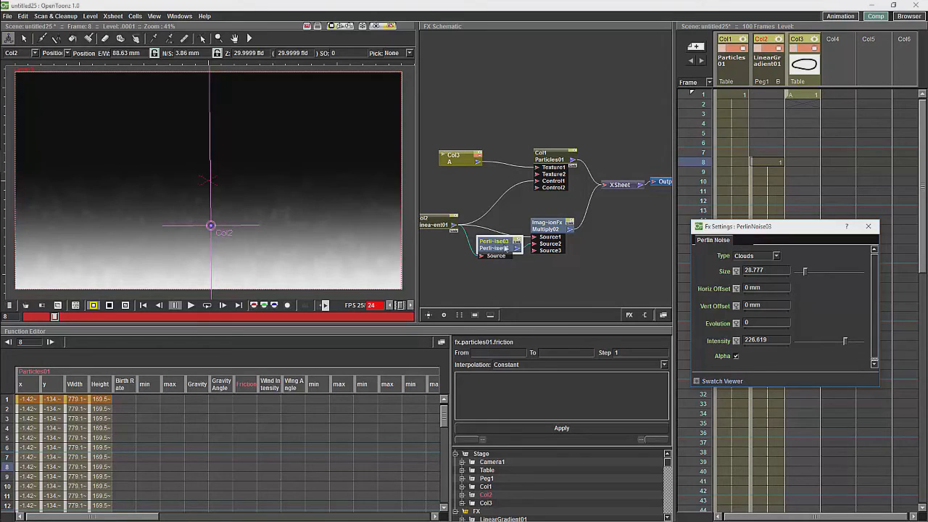
Connect the Multiply output to Particles01's Control1 input.
{"action": "left_click_drag", "start_coordinate": [501, 252], "coordinate": [497, 259]}
{"action": "left_click_drag", "start_coordinate": [574, 229], "coordinate": [536, 184]}
{"action": "left_click", "coordinate": [551, 227]}
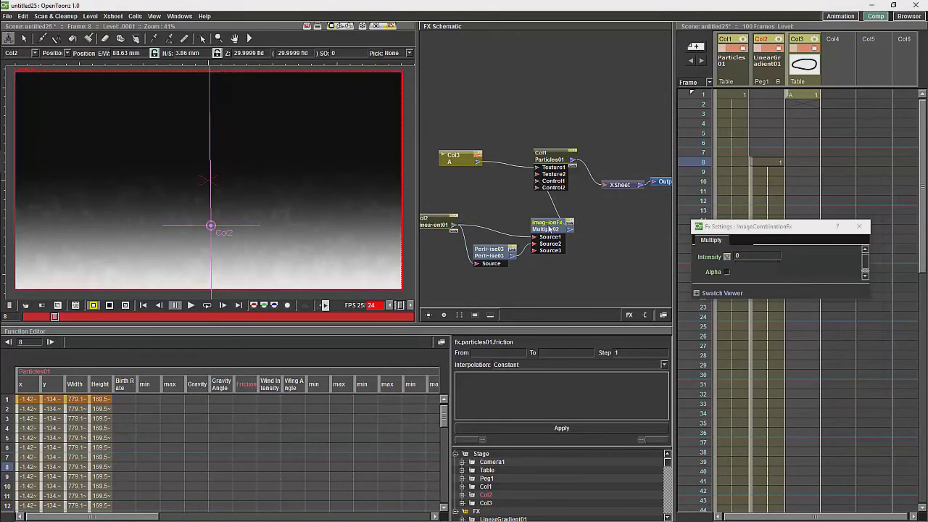
{"action": "left_click_drag", "start_coordinate": [555, 226], "coordinate": [498, 218]}
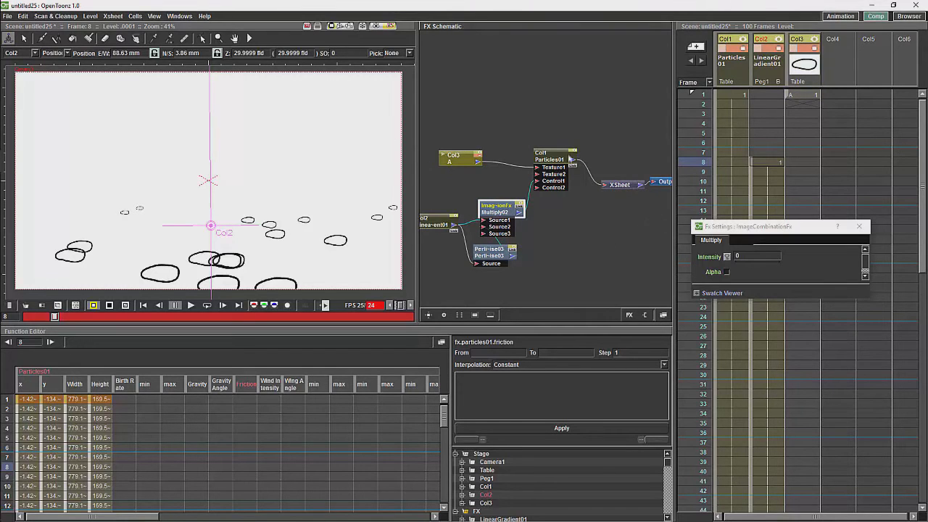
Set Particles01's Lifetime range to a minimum of 0 and a maximum of about 24.59.
{"action": "left_click", "coordinate": [547, 158]}
{"action": "left_click_drag", "start_coordinate": [819, 227], "coordinate": [505, 116]}
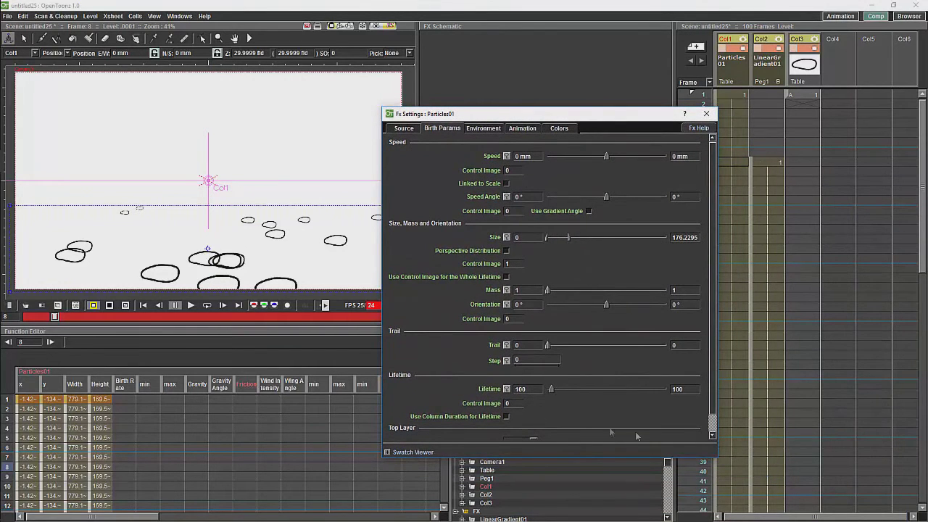
{"action": "left_click_drag", "start_coordinate": [718, 461], "coordinate": [746, 483]}
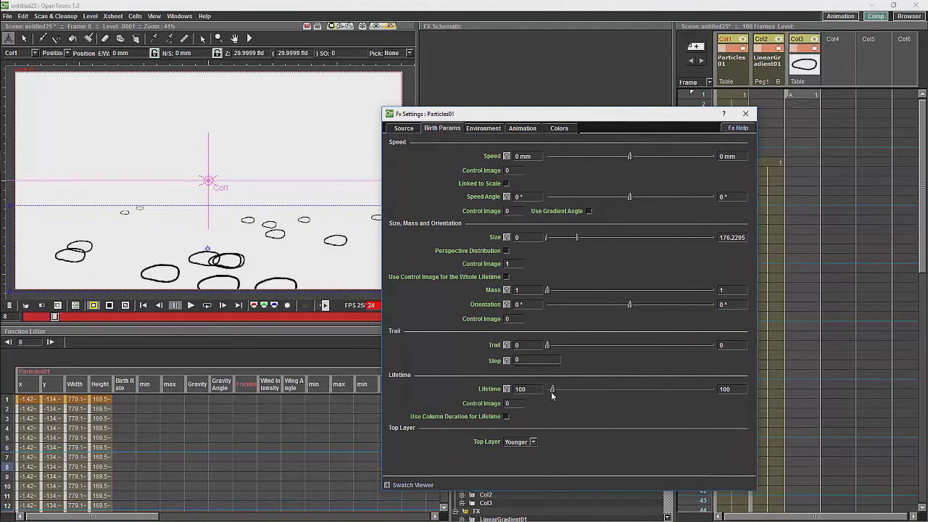
{"action": "left_click_drag", "start_coordinate": [551, 389], "coordinate": [545, 391]}
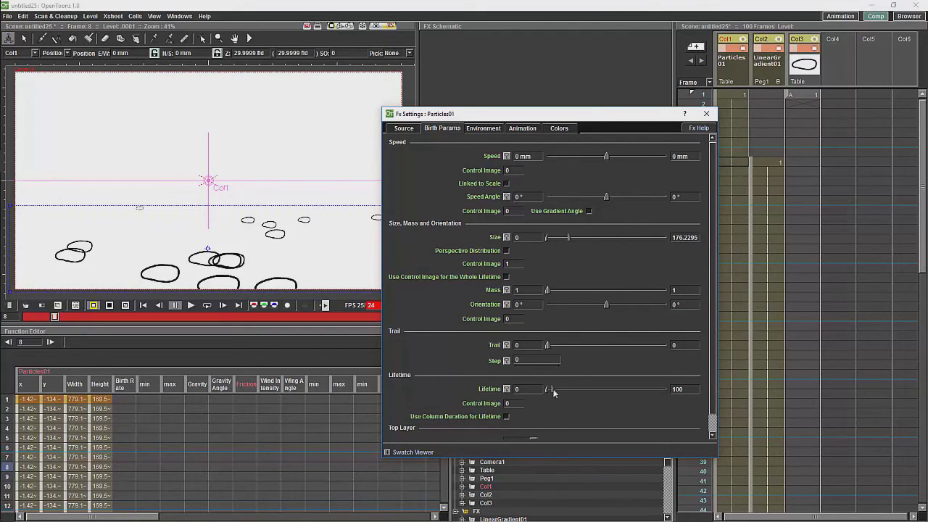
{"action": "left_click_drag", "start_coordinate": [552, 388], "coordinate": [551, 391]}
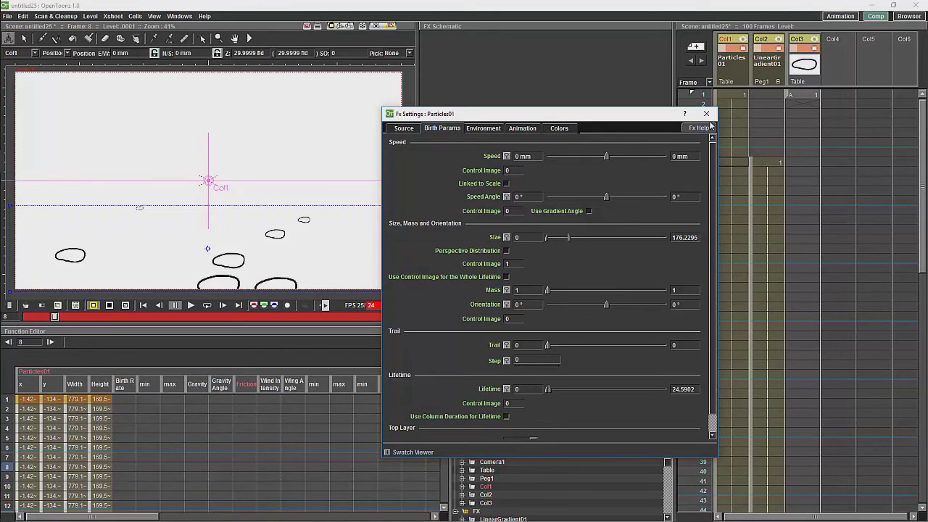
Extend the Col2 gradient cells up to frame 1.
{"action": "left_click_drag", "start_coordinate": [653, 114], "coordinate": [613, 111]}
{"action": "left_click", "coordinate": [763, 166]}
{"action": "left_click", "coordinate": [764, 164]}
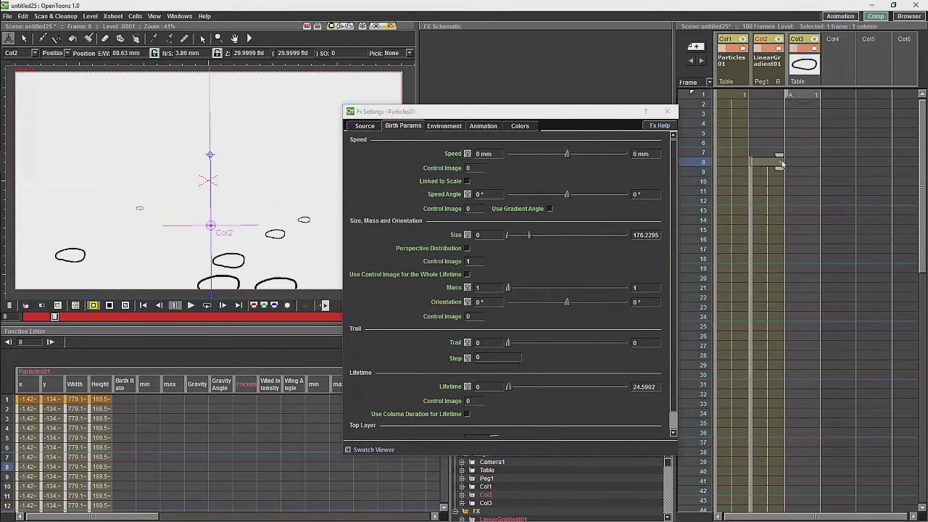
{"action": "left_click_drag", "start_coordinate": [780, 159], "coordinate": [781, 90]}
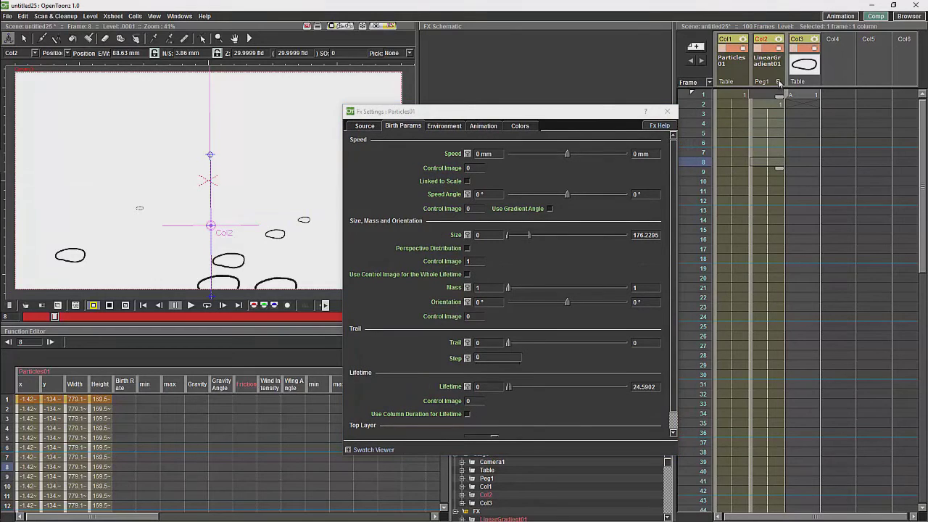
Close the linear gradient's settings and play the particle animation from frame 1.
{"action": "left_click", "coordinate": [779, 70]}
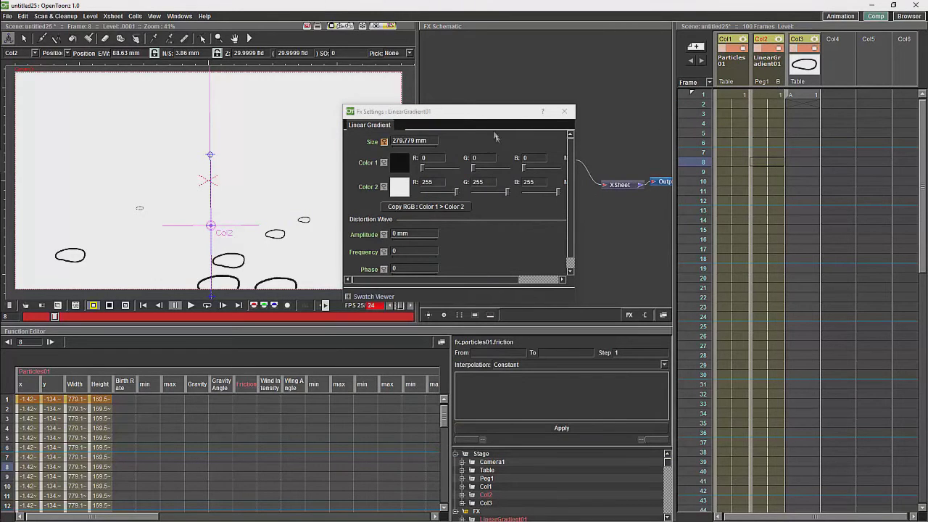
{"action": "left_click", "coordinate": [564, 110]}
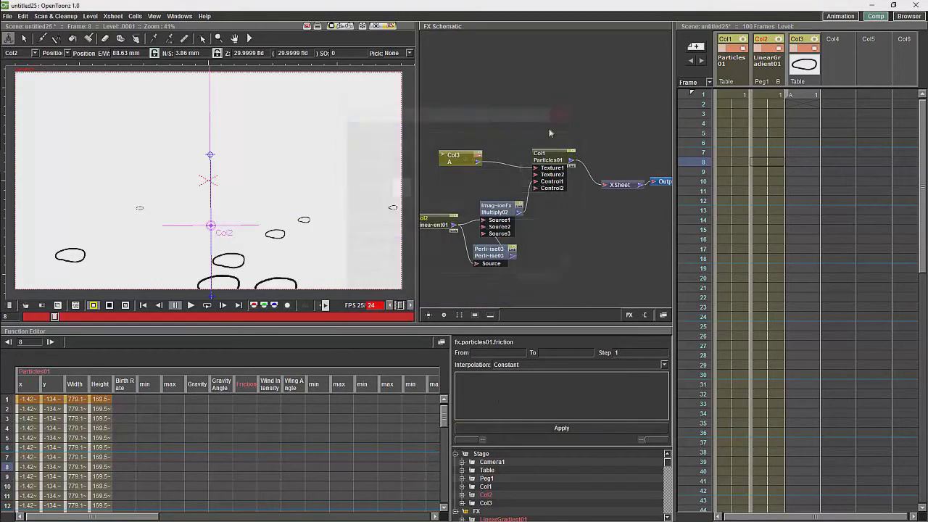
{"action": "left_click", "coordinate": [697, 95]}
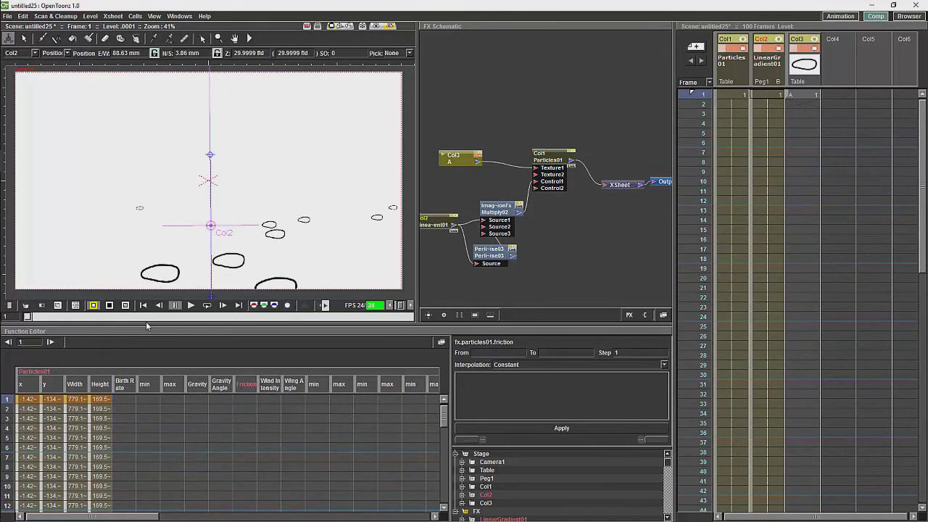
{"action": "left_click", "coordinate": [191, 305]}
Create vector level 'paticle drawing' at Col4 frame 1, drawings 1 to 25 in steps of 2.
{"action": "left_click", "coordinate": [840, 16]}
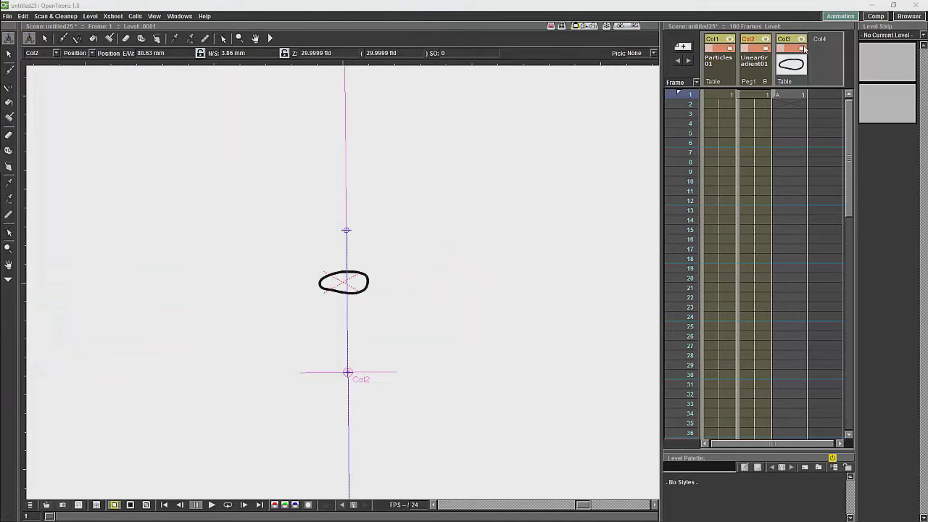
{"action": "left_click", "coordinate": [801, 48]}
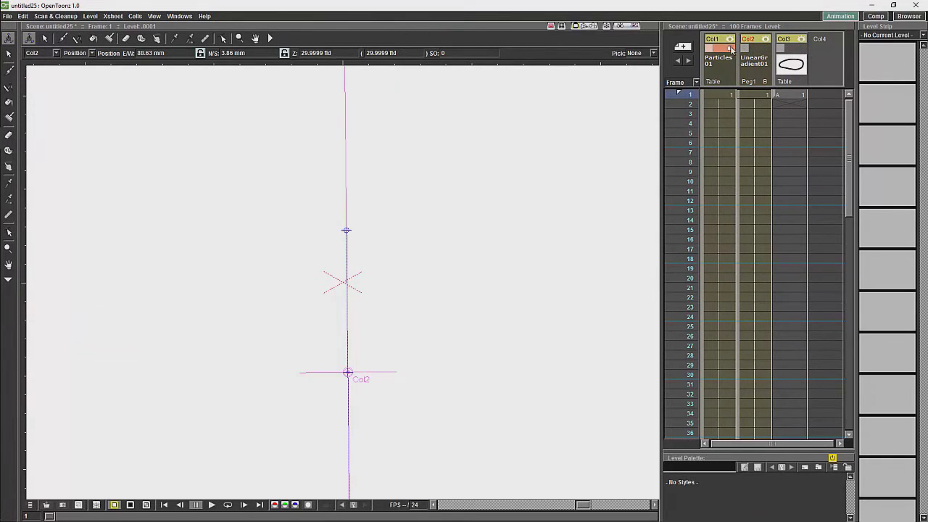
{"action": "left_click", "coordinate": [822, 94]}
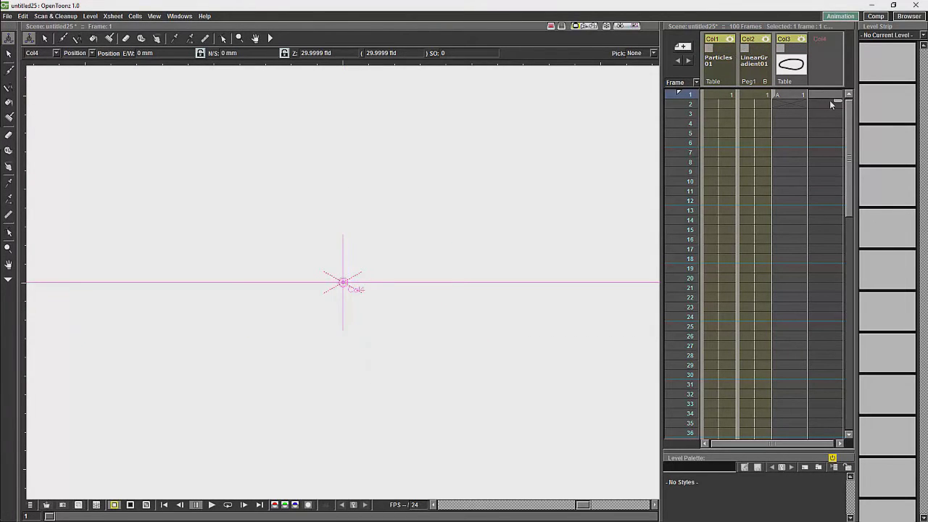
{"action": "right_click", "coordinate": [824, 93]}
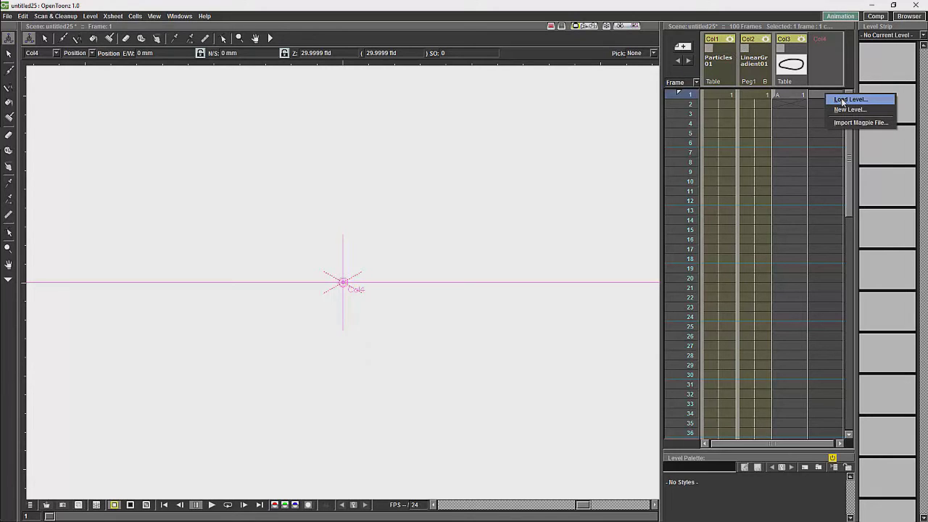
{"action": "left_click", "coordinate": [848, 110]}
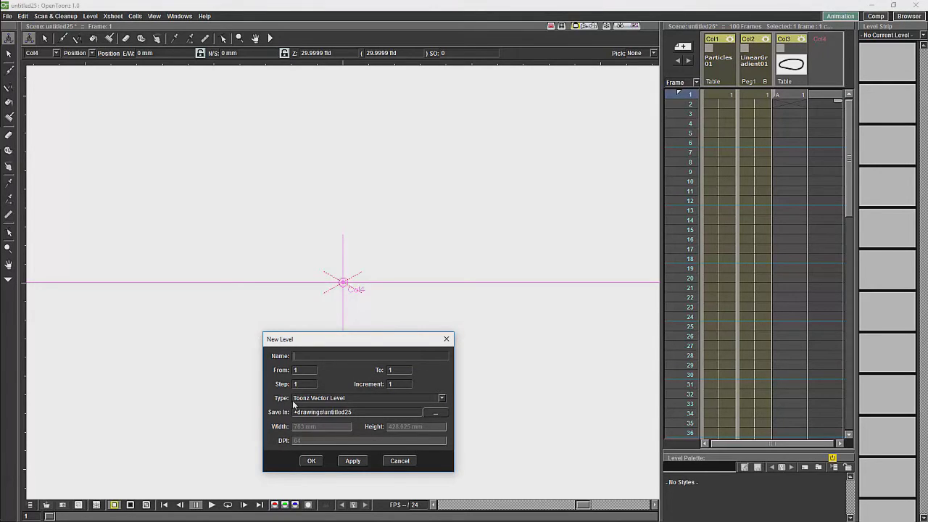
{"action": "type", "text": "paticle drawing"}
{"action": "double_click", "coordinate": [390, 370]}
{"action": "type", "text": "2"}
{"action": "key", "text": "BackSpace"}
{"action": "type", "text": "1"}
{"action": "left_click", "coordinate": [311, 462]}
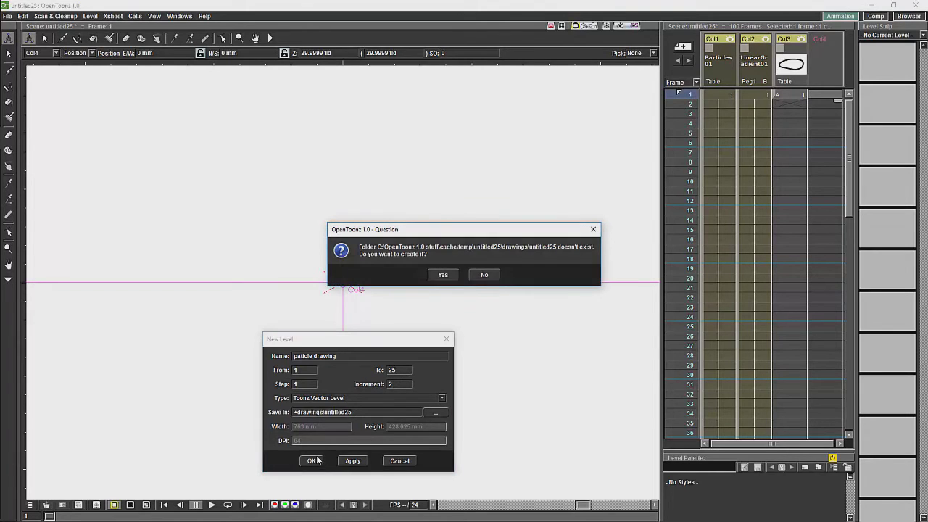
{"action": "left_click", "coordinate": [443, 275]}
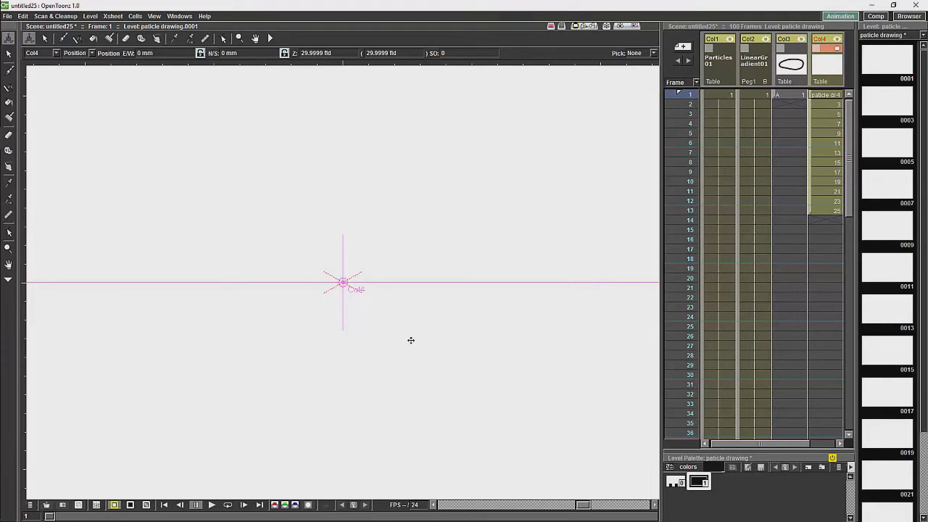
Clear Col4 cells from frame 2 to 13, leaving only drawing 1 exposed.
{"action": "left_click", "coordinate": [832, 104]}
{"action": "left_click", "coordinate": [829, 218], "text": "shift"}
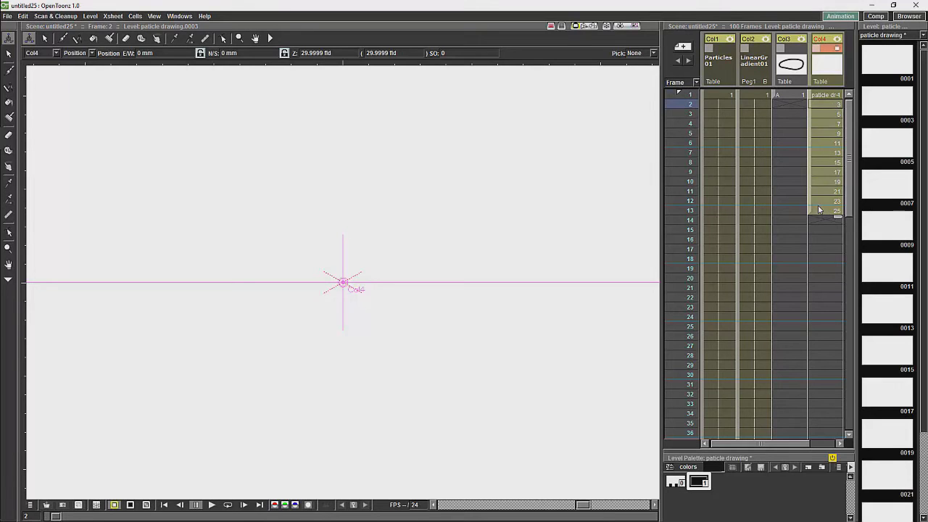
{"action": "key", "text": "Delete"}
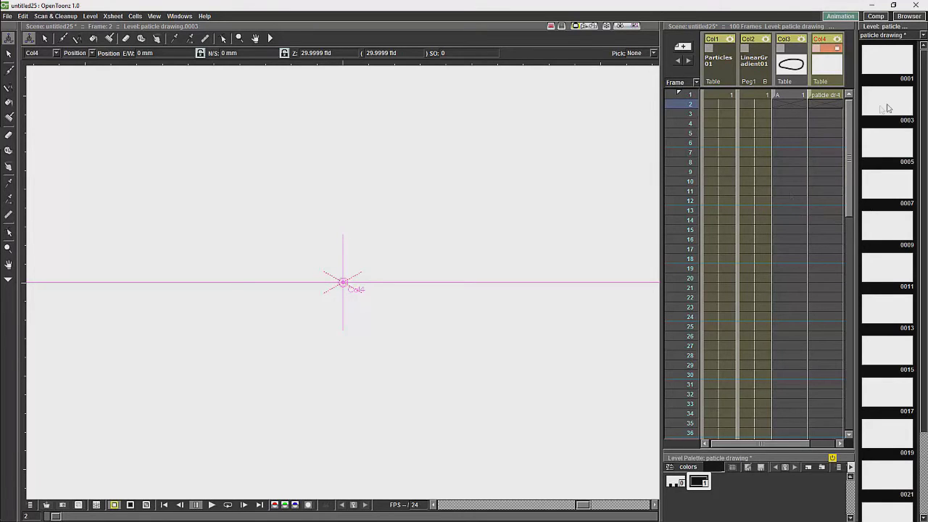
{"action": "left_click_drag", "start_coordinate": [893, 64], "coordinate": [879, 84]}
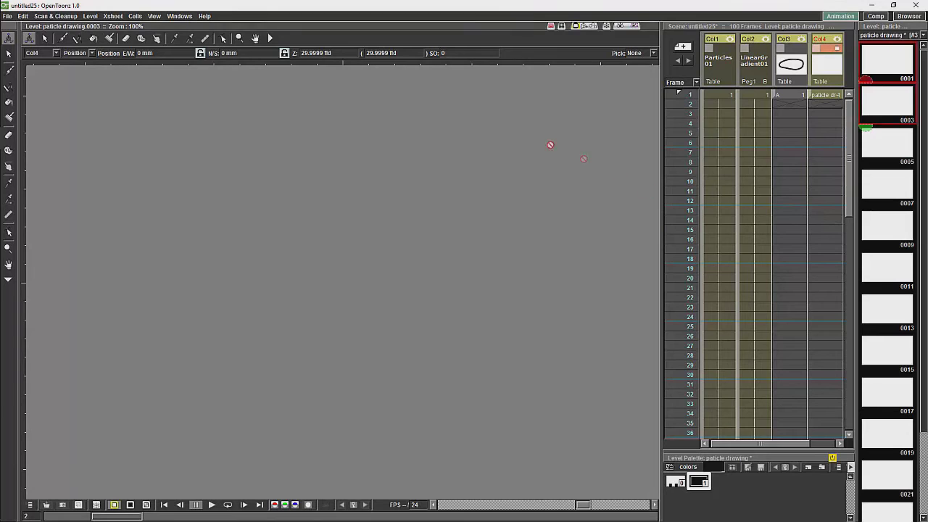
{"action": "left_click", "coordinate": [830, 96]}
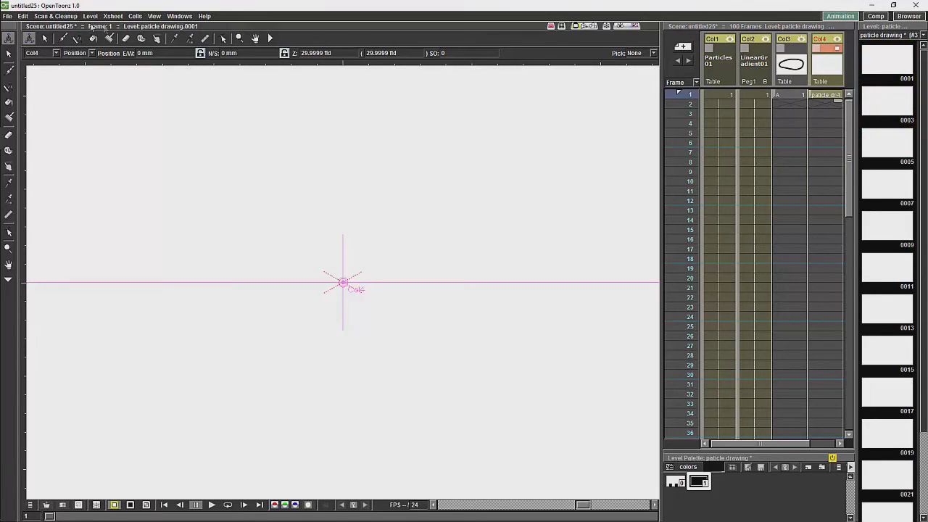
Draw a small closed oval on drawing 0001 with the Brush.
{"action": "left_click", "coordinate": [8, 70]}
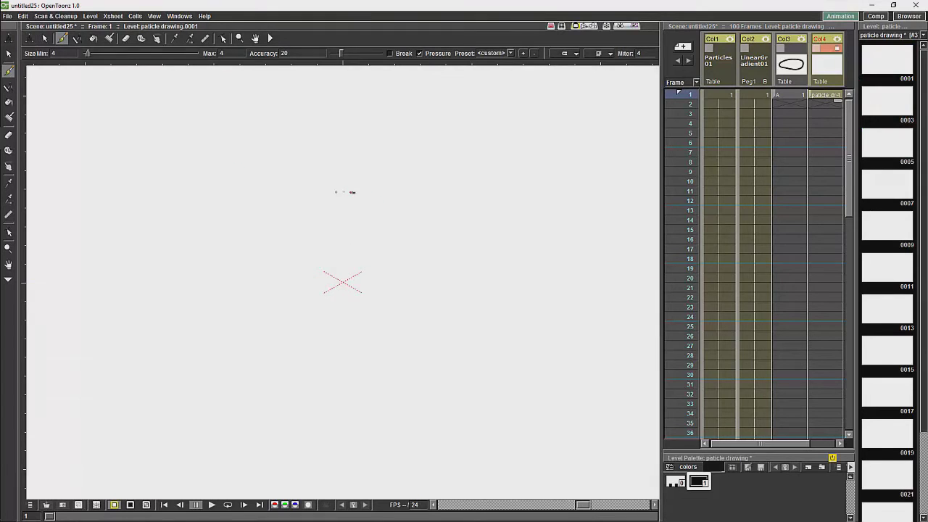
{"action": "left_click_drag", "start_coordinate": [354, 193], "coordinate": [369, 216]}
{"action": "key", "text": "ctrl+z"}
{"action": "left_click_drag", "start_coordinate": [344, 279], "coordinate": [352, 279]}
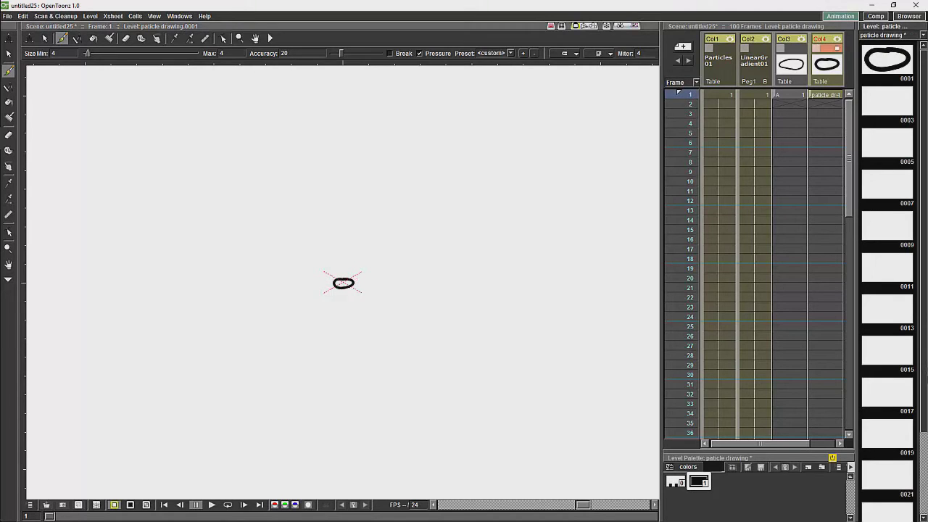
Draw a larger oval on drawing 0013, with drawing 0001 pinned as onion skin.
{"action": "left_click", "coordinate": [886, 310]}
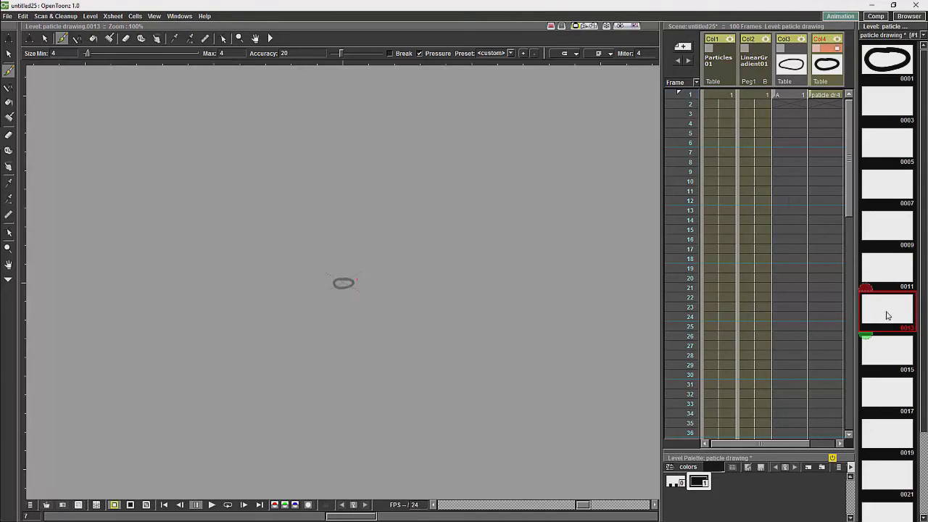
{"action": "left_click", "coordinate": [861, 62]}
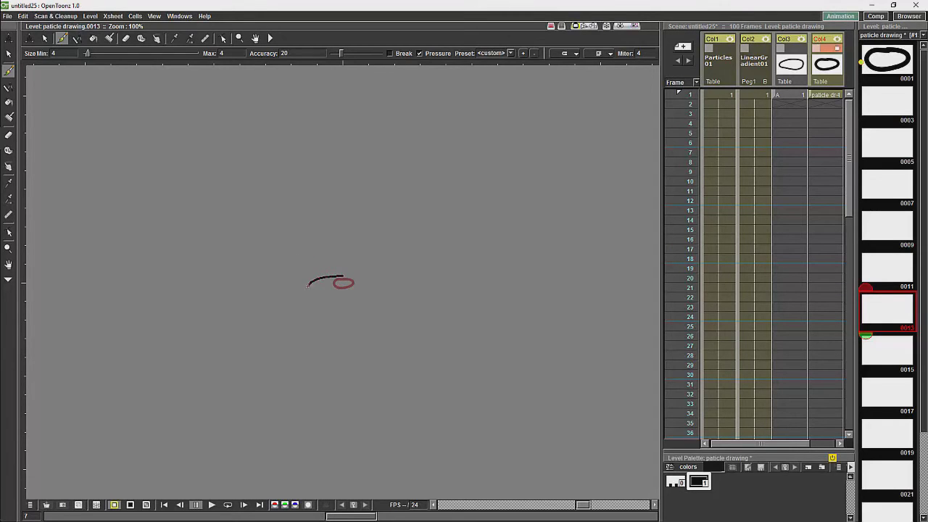
{"action": "mouse_move", "coordinate": [361, 298]}
{"action": "left_mouse_down"}
{"action": "mouse_move", "coordinate": [379, 289]}
{"action": "mouse_move", "coordinate": [346, 272]}
{"action": "left_mouse_up"}
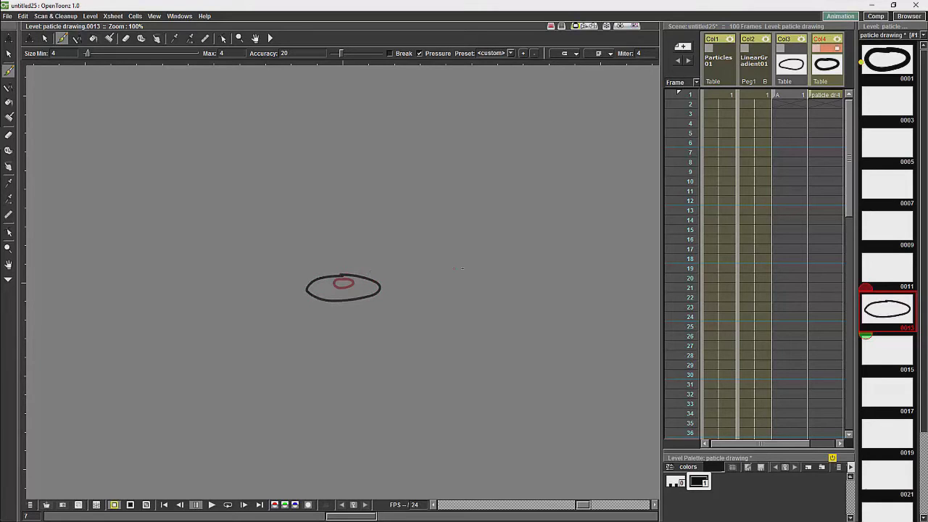
{"action": "scroll", "coordinate": [899, 363], "scroll_direction": "down", "scroll_amount": 2}
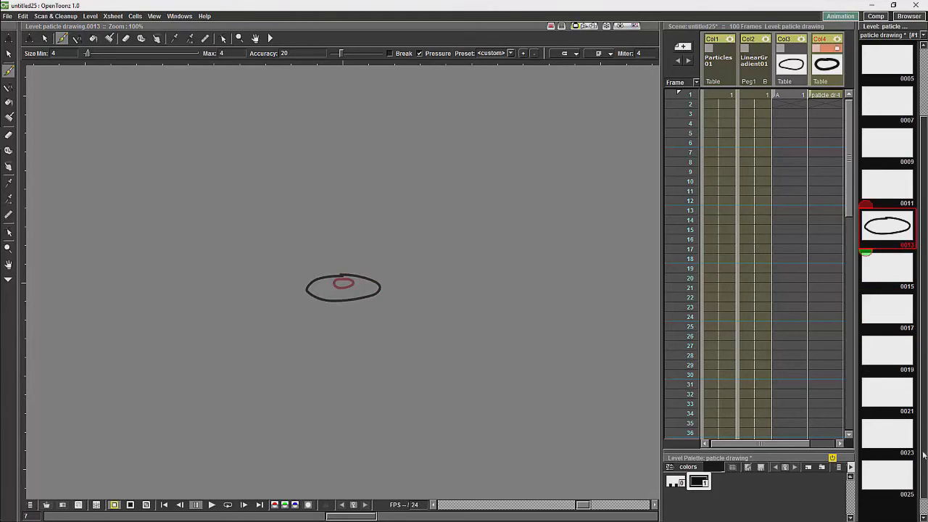
Draw the widest oval on drawing 0025, with drawing 0013 pinned as onion skin.
{"action": "left_click", "coordinate": [883, 475]}
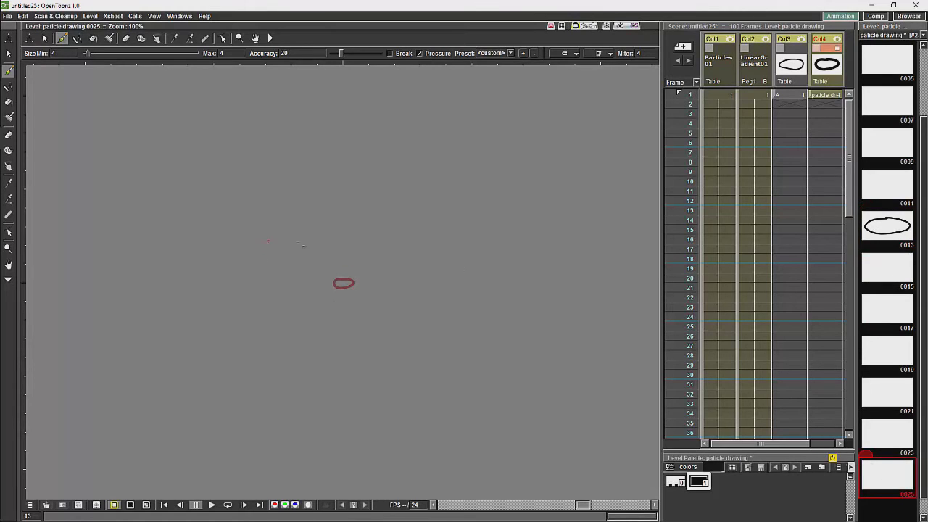
{"action": "left_click", "coordinate": [861, 229]}
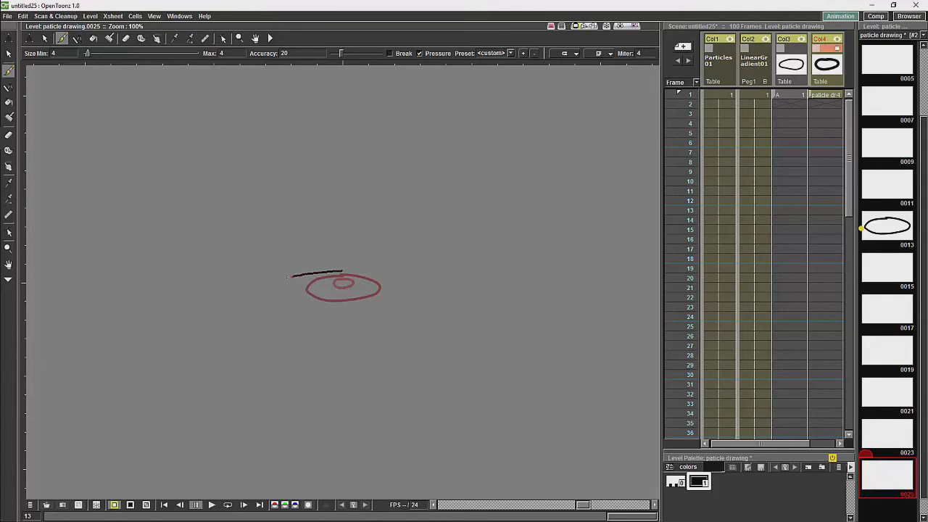
{"action": "mouse_move", "coordinate": [311, 307]}
{"action": "left_mouse_down"}
{"action": "mouse_move", "coordinate": [382, 307]}
{"action": "mouse_move", "coordinate": [400, 287]}
{"action": "left_mouse_up"}
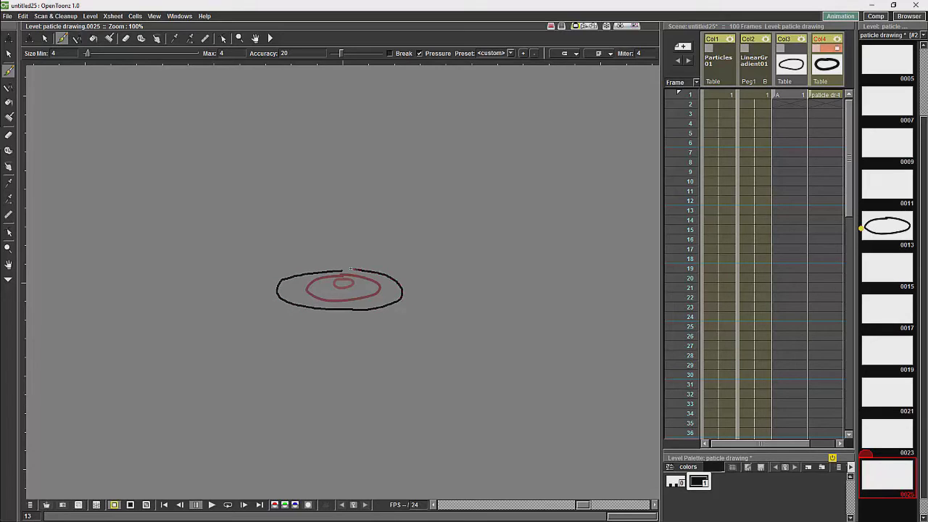
{"action": "left_click_drag", "start_coordinate": [345, 269], "coordinate": [343, 269]}
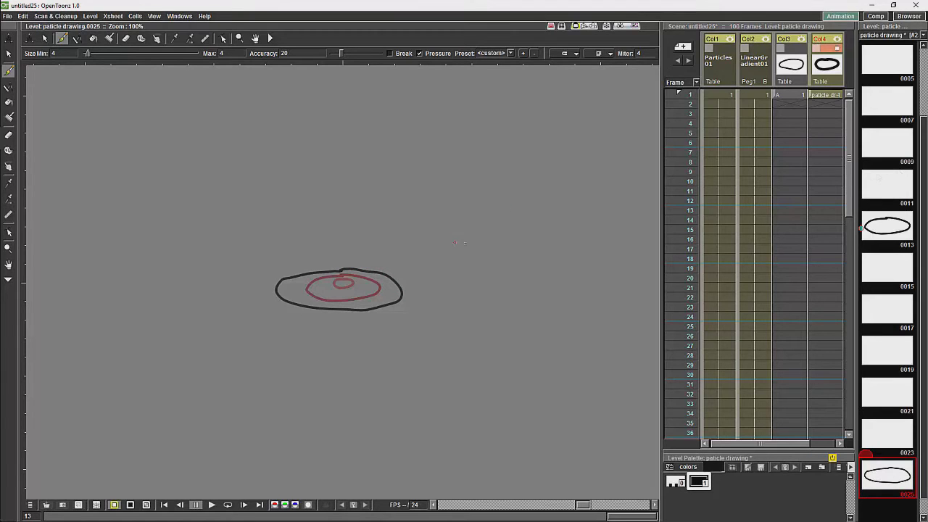
Draw the in-between oval on drawing 0007.
{"action": "scroll", "coordinate": [902, 263], "scroll_direction": "up", "scroll_amount": 2}
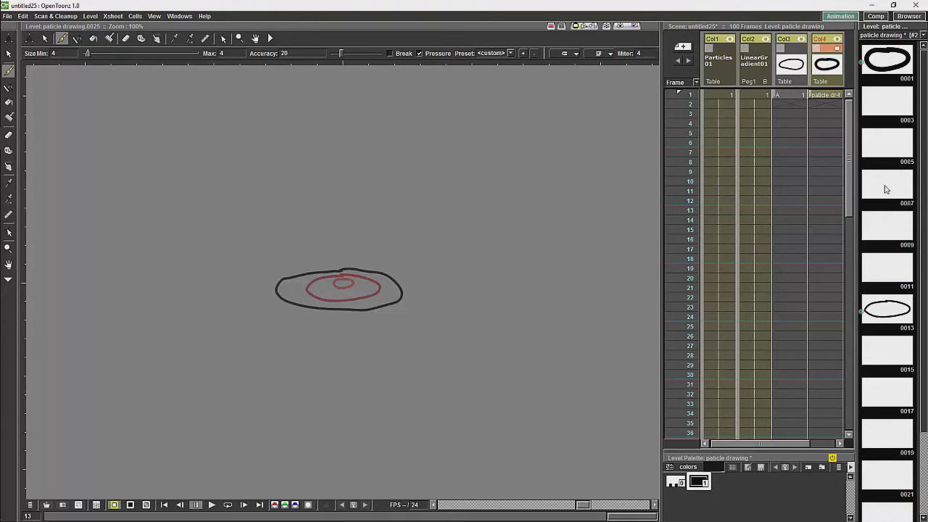
{"action": "left_click", "coordinate": [867, 205]}
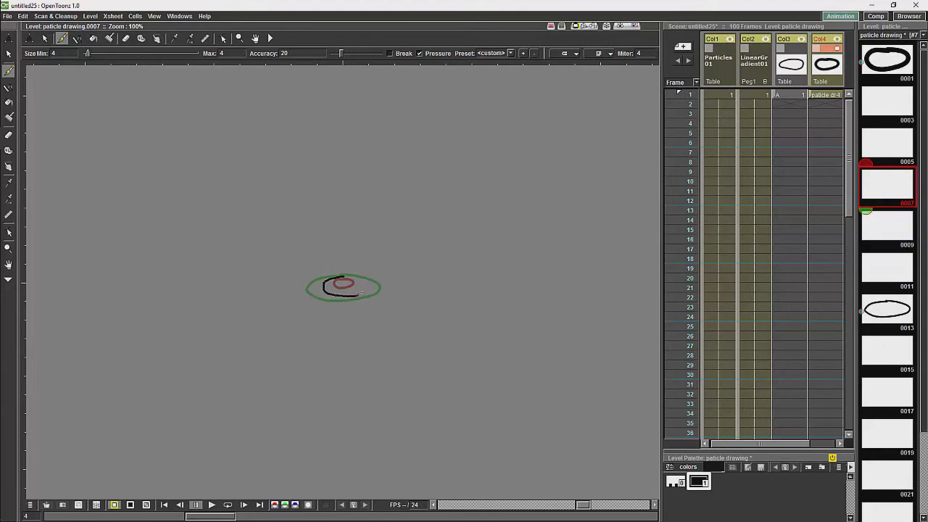
{"action": "left_click_drag", "start_coordinate": [345, 276], "coordinate": [347, 277]}
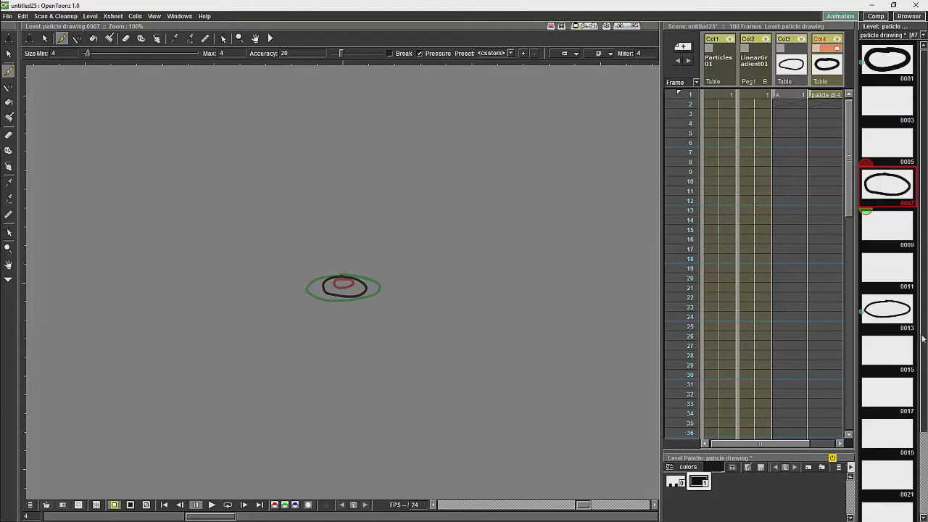
Draw the oval on drawing 0019, using onion skins from drawing 0013 onward as guides.
{"action": "scroll", "coordinate": [926, 338], "scroll_direction": "down", "scroll_amount": 1}
{"action": "left_click", "coordinate": [887, 390]}
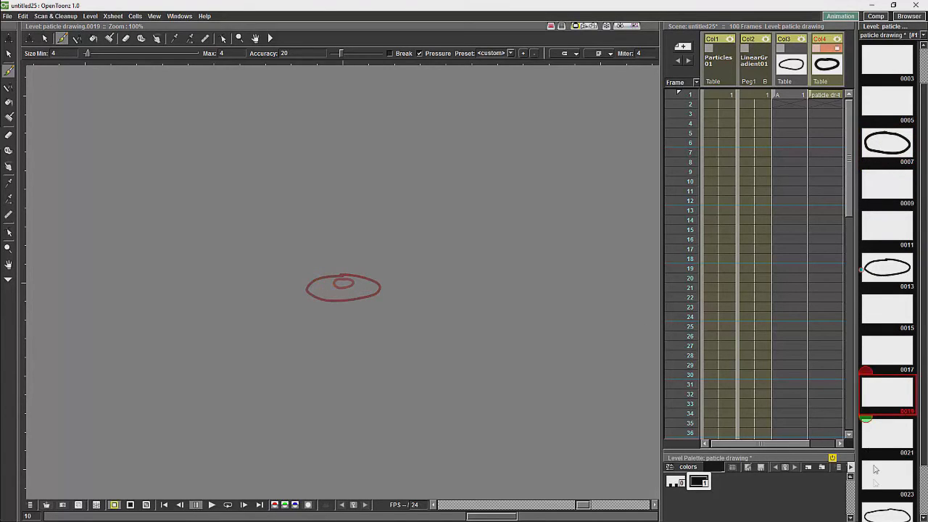
{"action": "left_click_drag", "start_coordinate": [866, 419], "coordinate": [867, 516]}
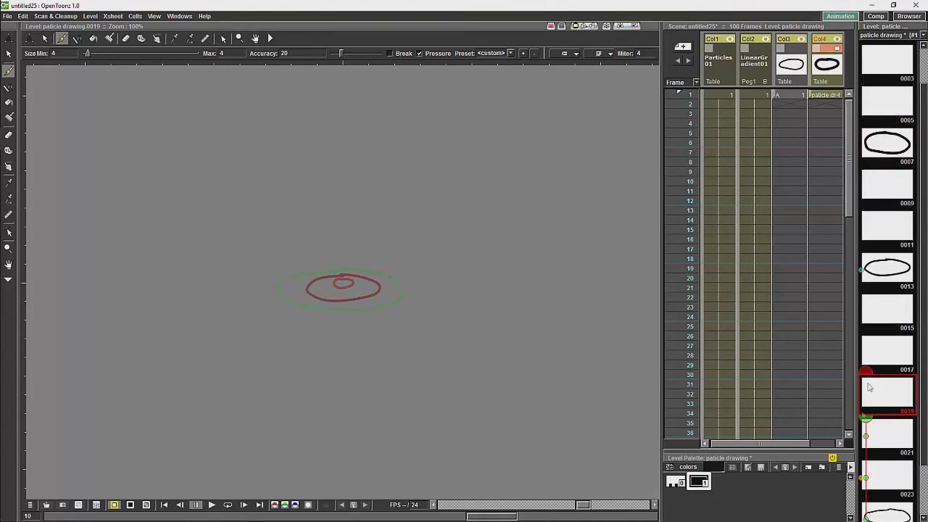
{"action": "left_click_drag", "start_coordinate": [866, 373], "coordinate": [866, 269]}
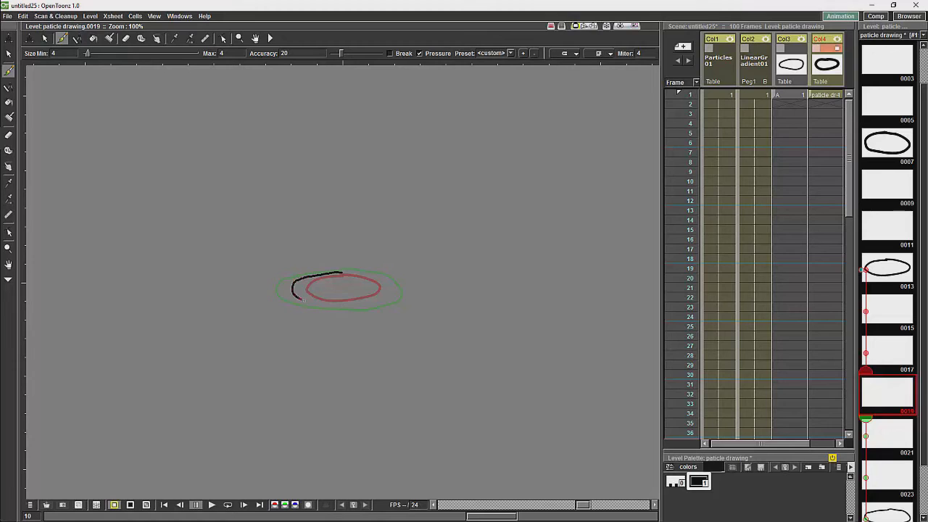
{"action": "left_click_drag", "start_coordinate": [334, 304], "coordinate": [383, 302]}
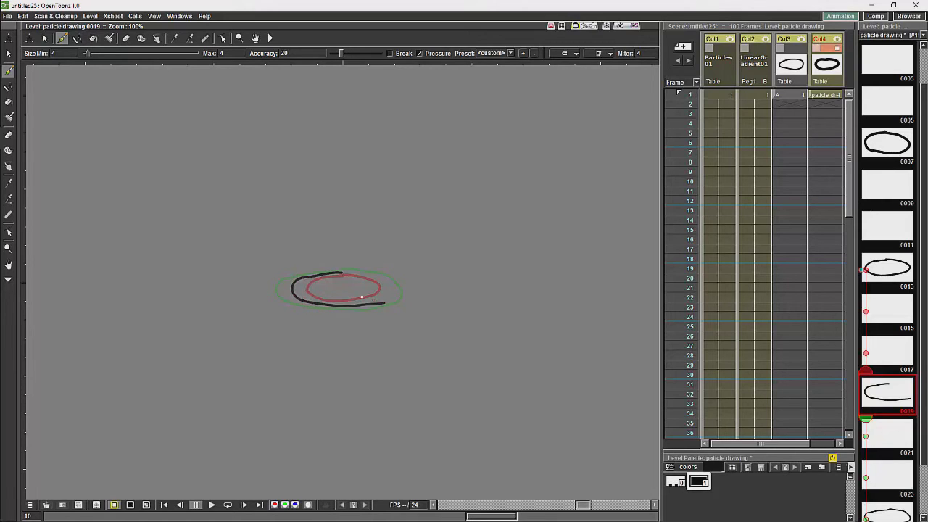
{"action": "key", "text": "ctrl+z"}
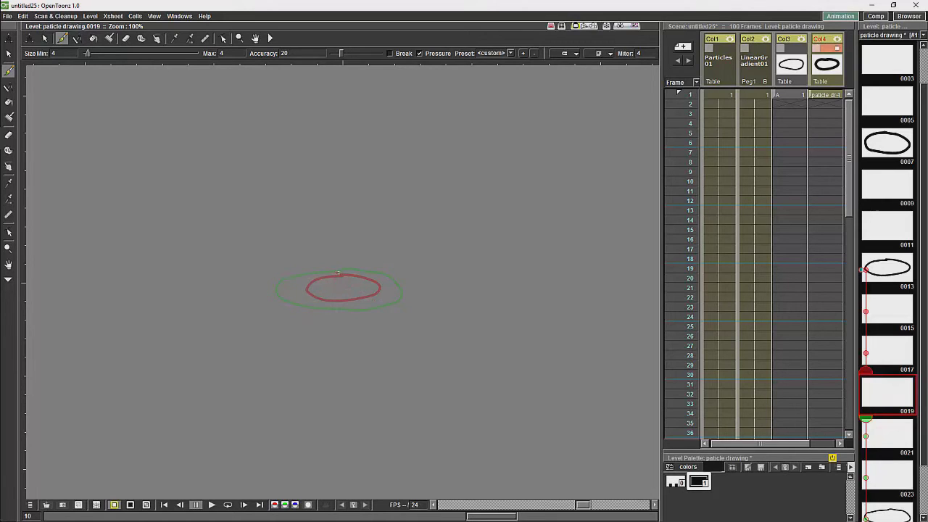
{"action": "left_click_drag", "start_coordinate": [341, 272], "coordinate": [329, 274]}
{"action": "left_click_drag", "start_coordinate": [330, 303], "coordinate": [360, 304]}
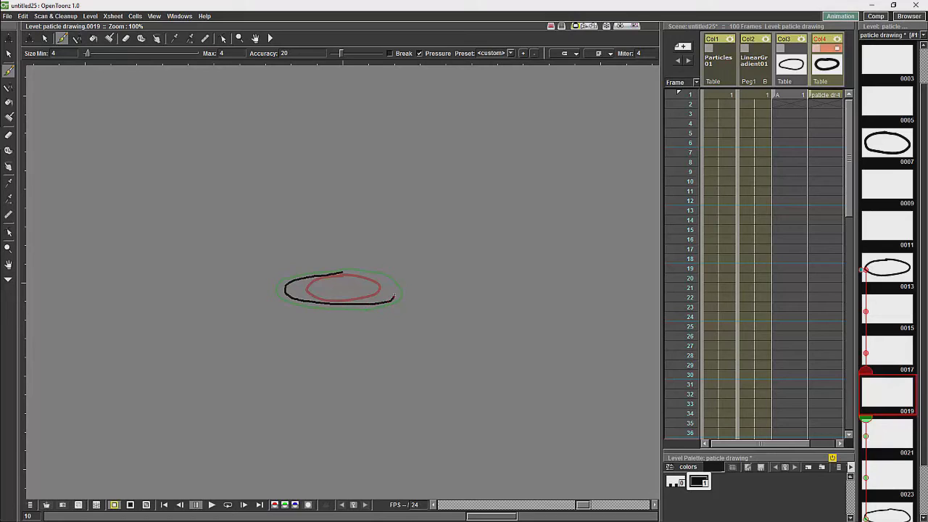
{"action": "left_click_drag", "start_coordinate": [348, 273], "coordinate": [356, 270]}
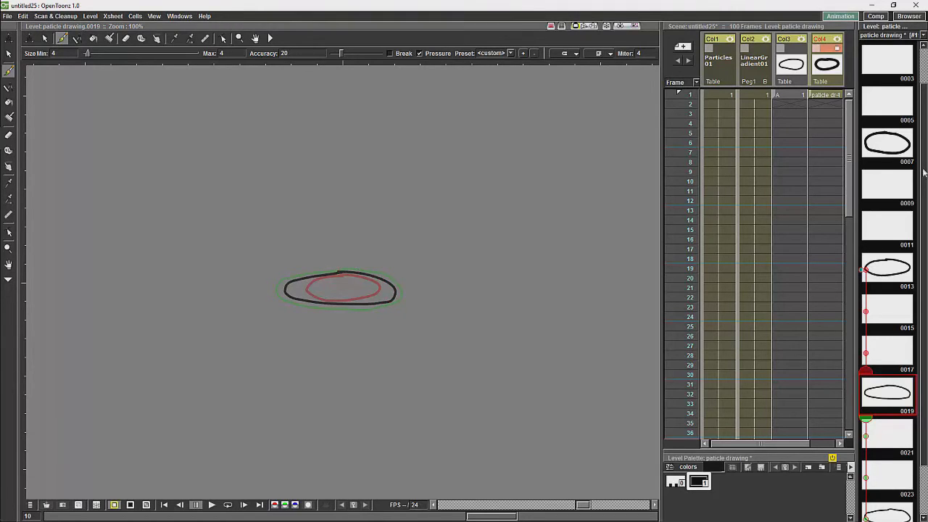
{"action": "scroll", "coordinate": [924, 171], "scroll_direction": "up", "scroll_amount": 1}
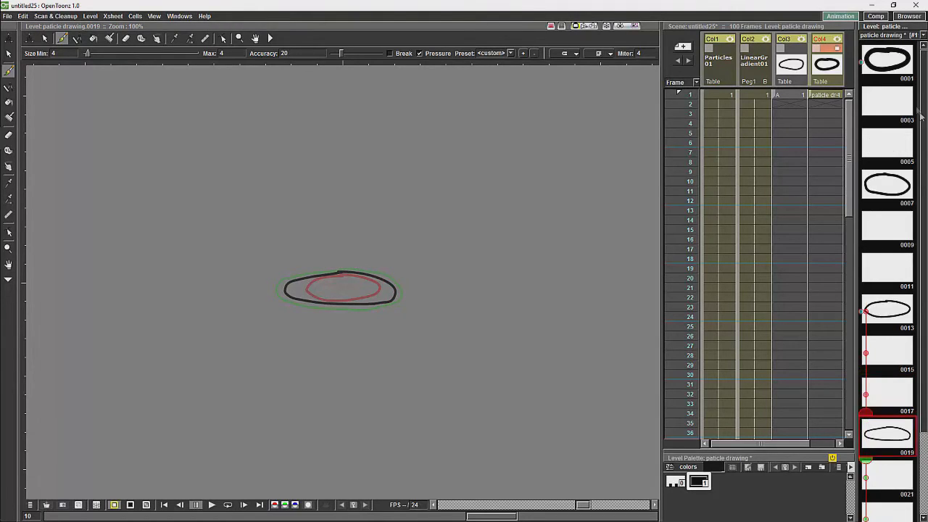
{"action": "left_click", "coordinate": [881, 314]}
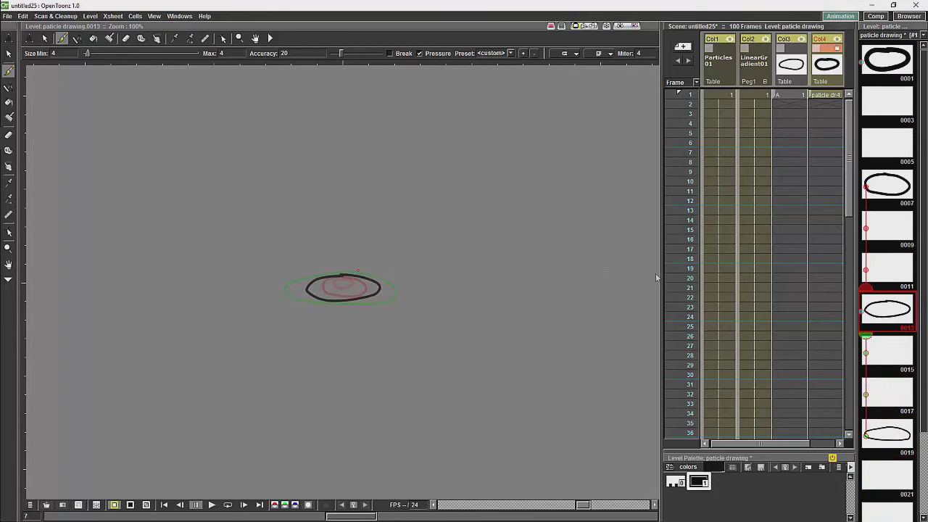
Thicken the oval outlines on drawing 0013 to 8 and on drawing 0007 to 6.8.
{"action": "left_click", "coordinate": [9, 54]}
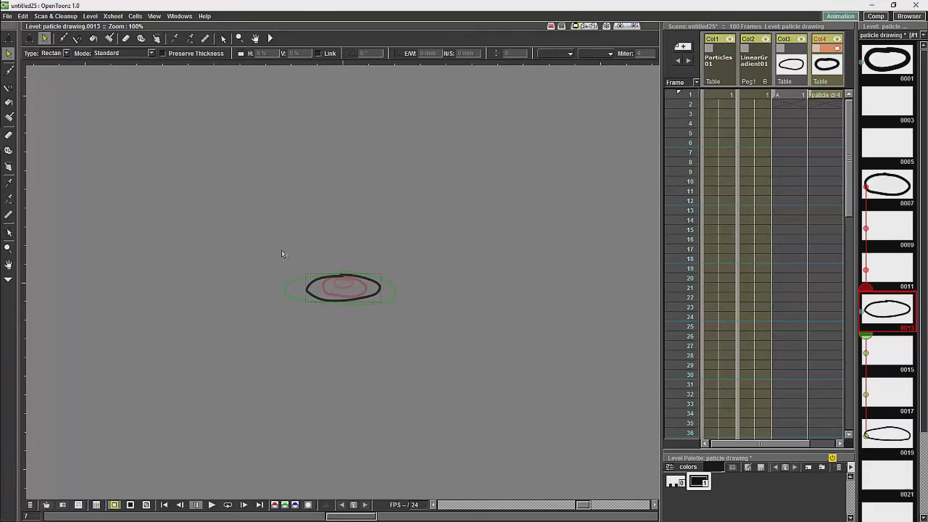
{"action": "left_click_drag", "start_coordinate": [281, 254], "coordinate": [398, 321]}
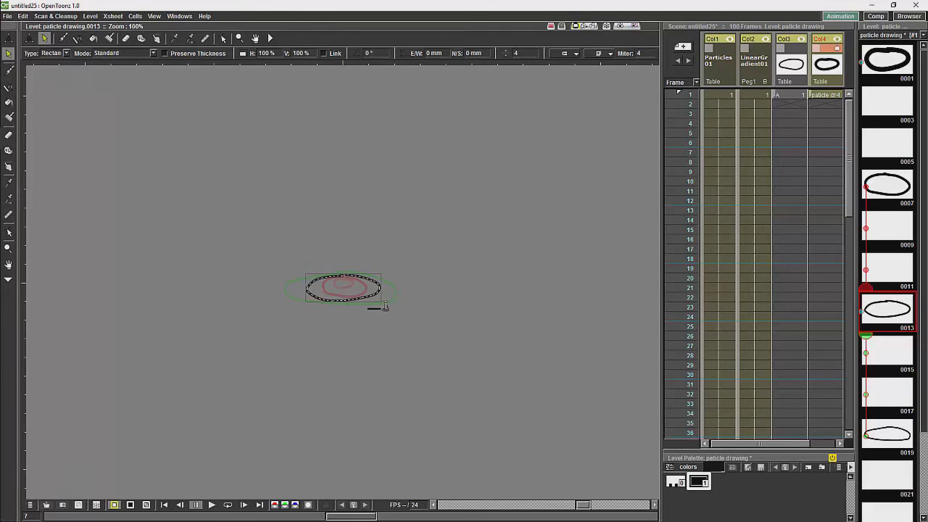
{"action": "left_click_drag", "start_coordinate": [382, 305], "coordinate": [389, 296]}
{"action": "key", "text": "comma"}
{"action": "key", "text": "comma"}
{"action": "key", "text": "comma"}
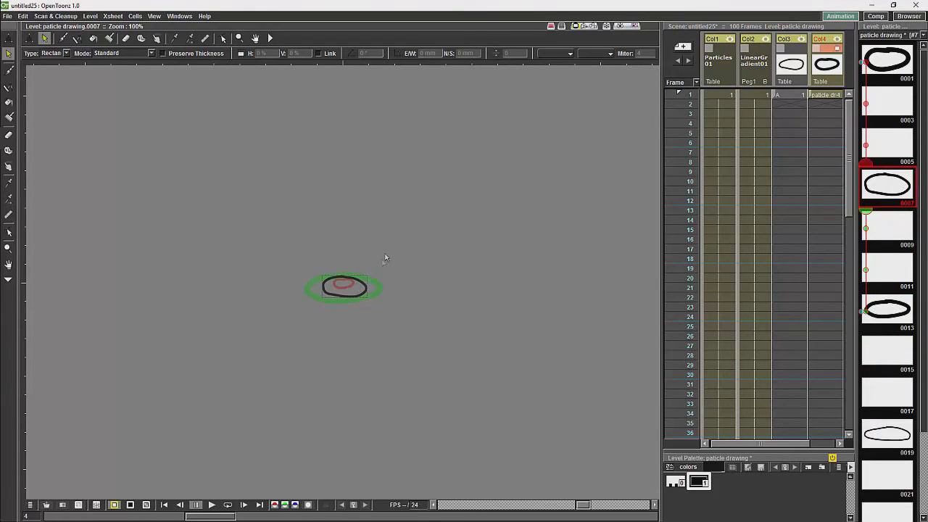
{"action": "left_click_drag", "start_coordinate": [385, 257], "coordinate": [307, 330]}
{"action": "left_click_drag", "start_coordinate": [363, 300], "coordinate": [369, 296]}
Thicken the oval on drawing 0001 and thin drawing 0025's oval to 0.
{"action": "left_click", "coordinate": [909, 67]}
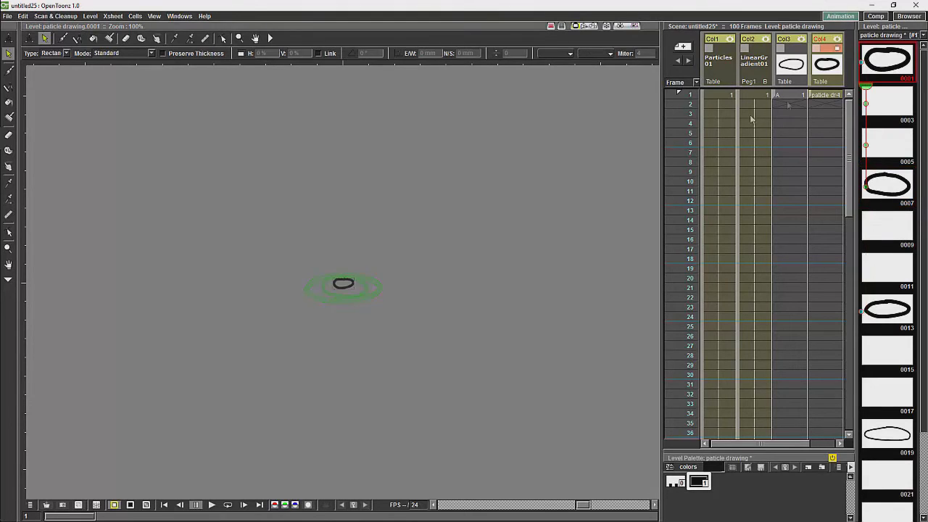
{"action": "mouse_move", "coordinate": [374, 258]}
{"action": "left_mouse_down"}
{"action": "mouse_move", "coordinate": [317, 306]}
{"action": "mouse_move", "coordinate": [351, 288]}
{"action": "left_mouse_up"}
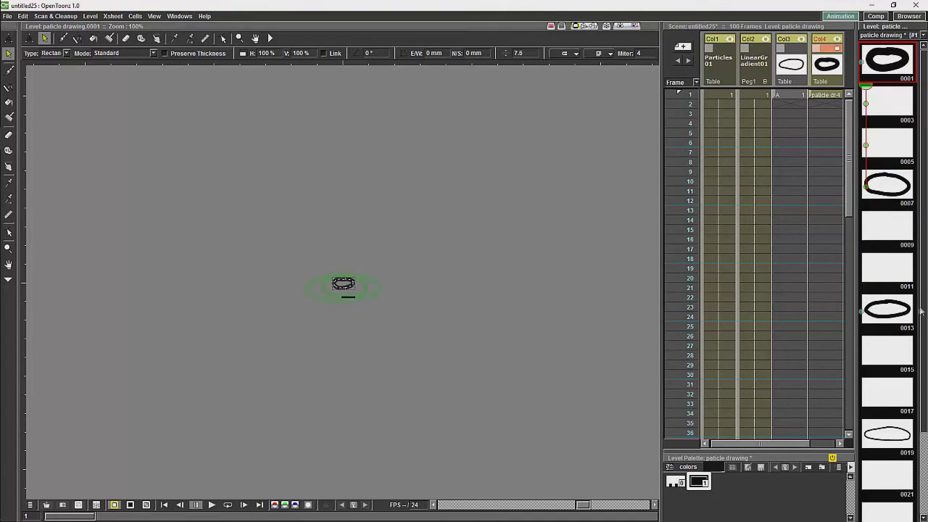
{"action": "scroll", "coordinate": [922, 312], "scroll_direction": "down", "scroll_amount": 2}
{"action": "left_click", "coordinate": [880, 478]}
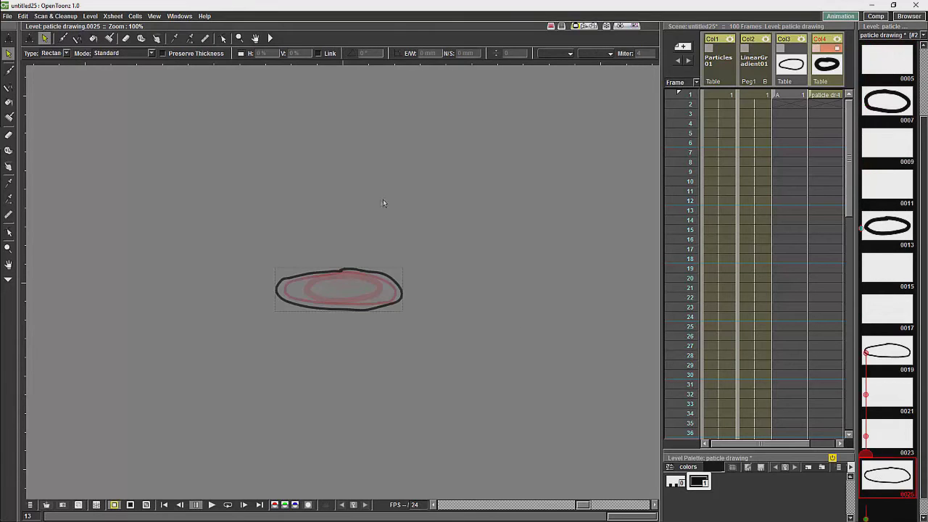
{"action": "left_click_drag", "start_coordinate": [464, 239], "coordinate": [207, 354]}
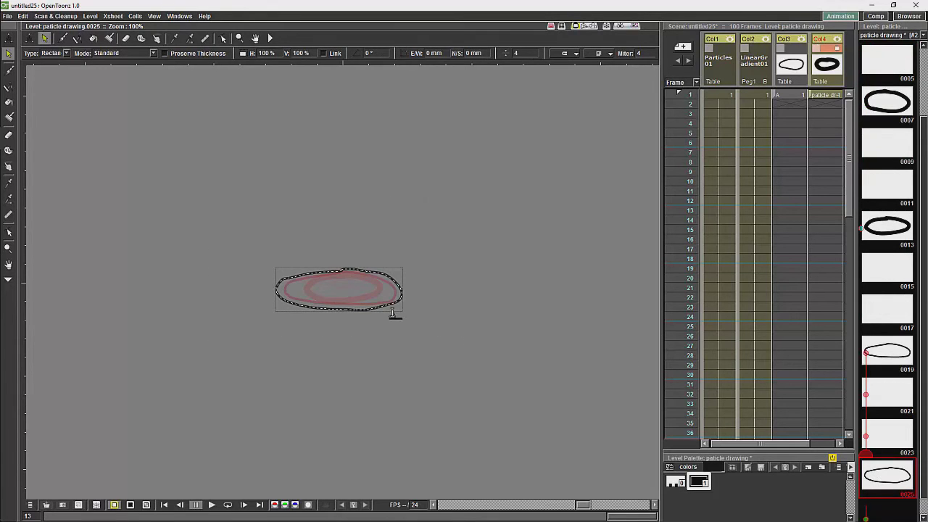
{"action": "left_click_drag", "start_coordinate": [392, 314], "coordinate": [393, 319]}
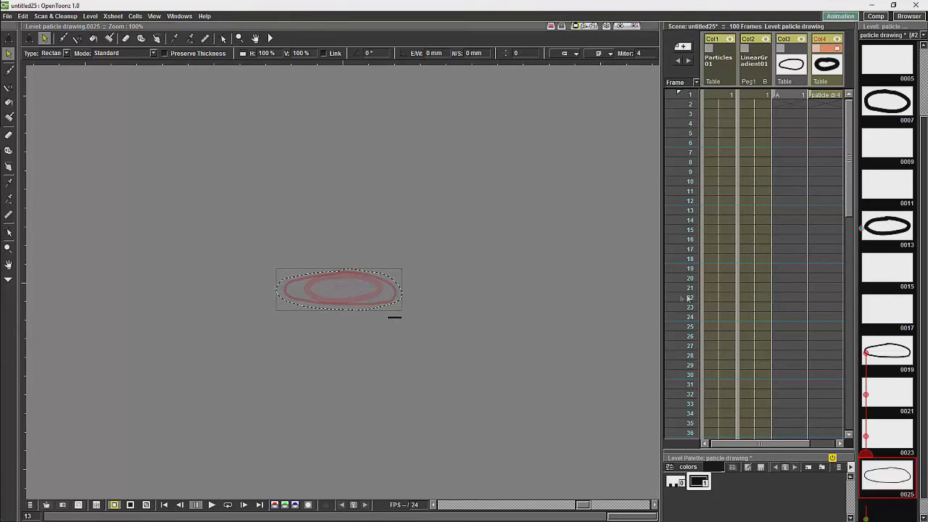
{"action": "scroll", "coordinate": [922, 400], "scroll_direction": "up", "scroll_amount": 2}
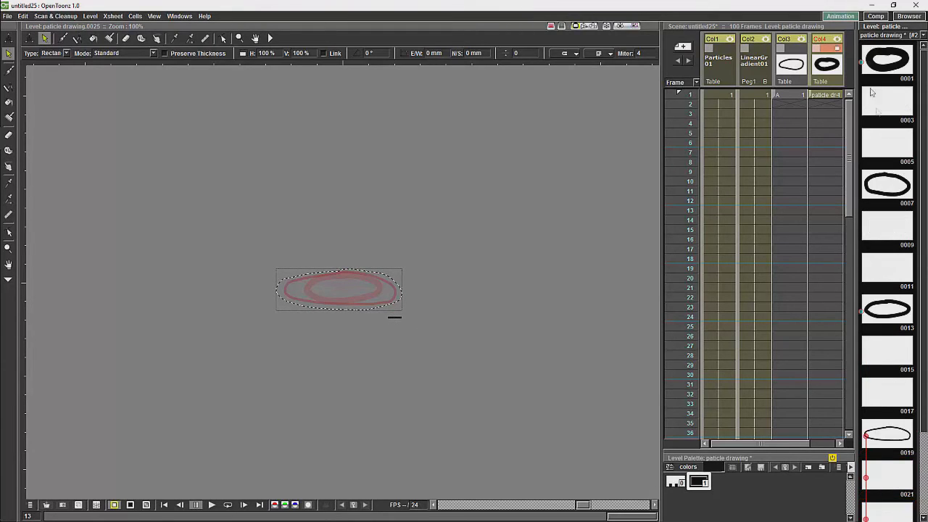
Generate in-betweens 0003 and 0005 between drawings 0001–0007 with Ease Out.
{"action": "left_click", "coordinate": [888, 58]}
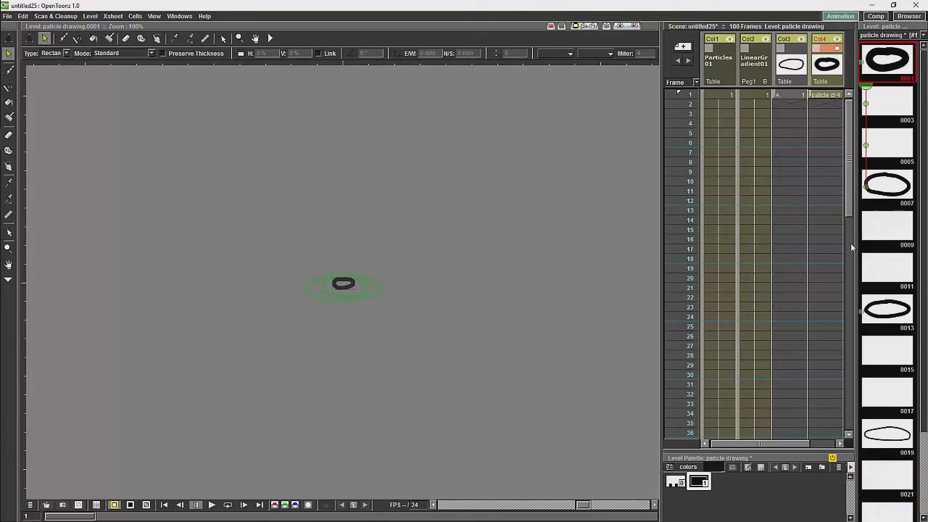
{"action": "left_click", "coordinate": [896, 190], "text": "shift"}
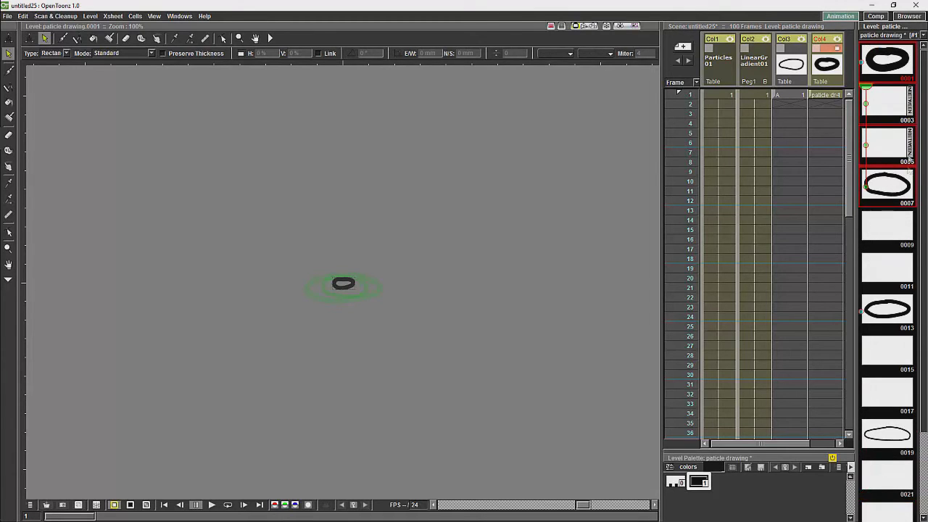
{"action": "left_click", "coordinate": [911, 144]}
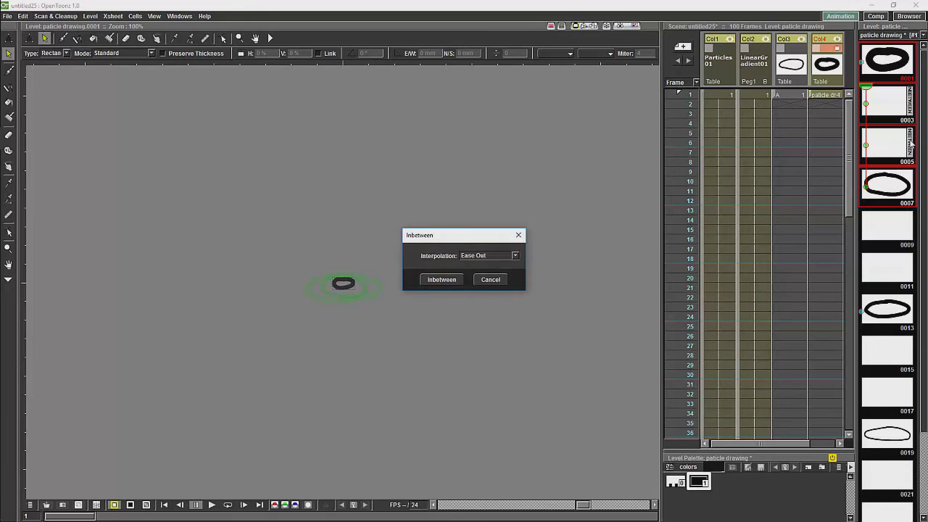
{"action": "left_click", "coordinate": [515, 255]}
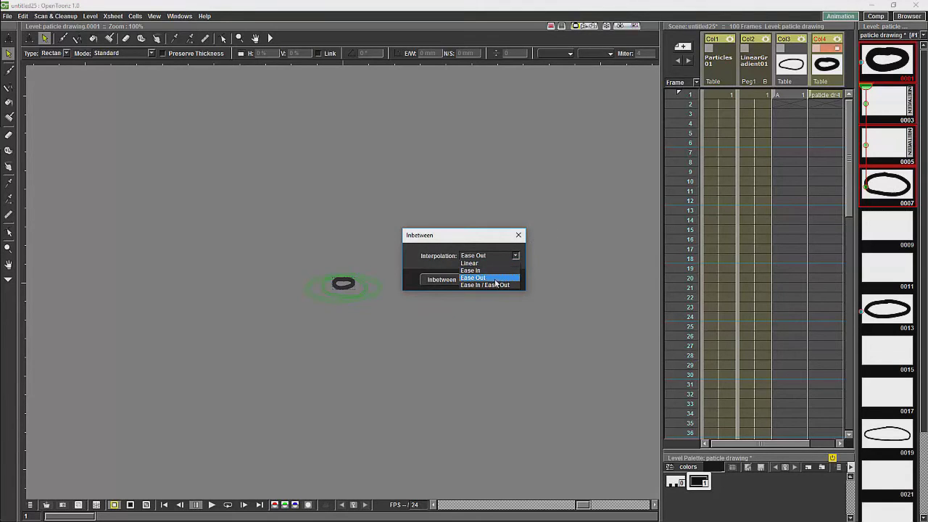
{"action": "left_click", "coordinate": [494, 278]}
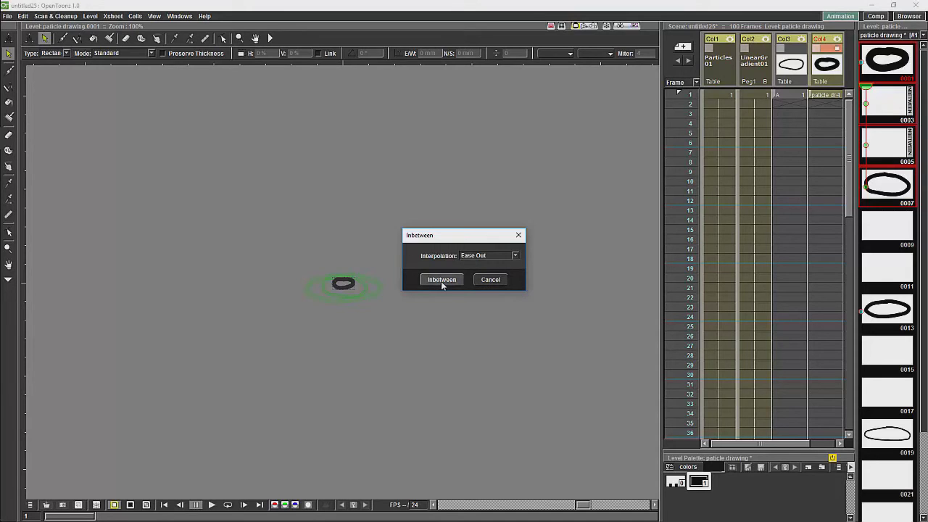
{"action": "left_click", "coordinate": [442, 280]}
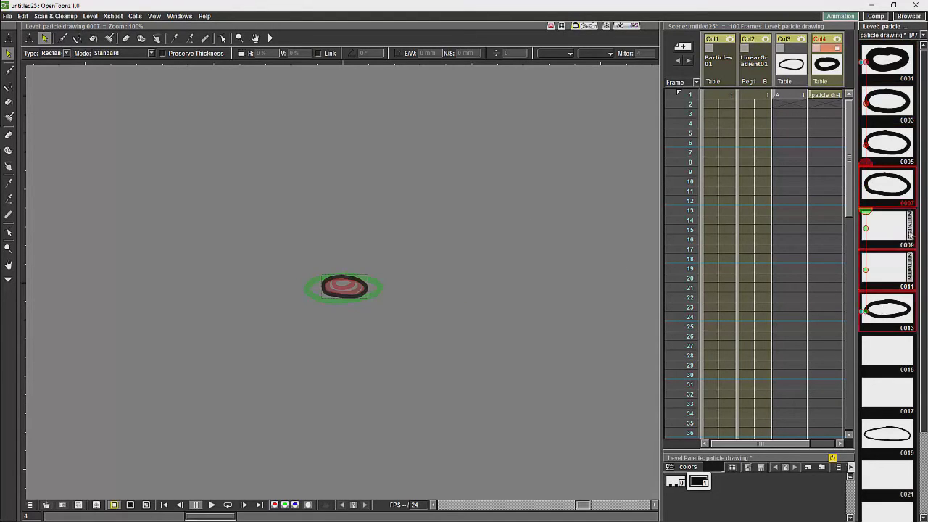
Generate in-betweens 0009 and 0011 between drawings 0007–0013 with Linear interpolation.
{"action": "left_click", "coordinate": [906, 234]}
{"action": "left_click", "coordinate": [906, 195]}
{"action": "left_click", "coordinate": [892, 315], "text": "shift"}
{"action": "key", "text": "ctrl+i"}
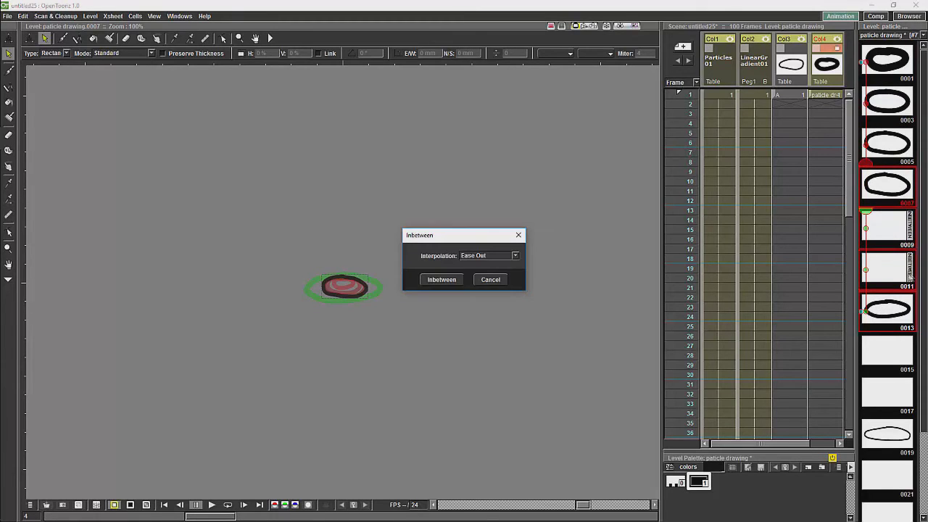
{"action": "left_click", "coordinate": [515, 255]}
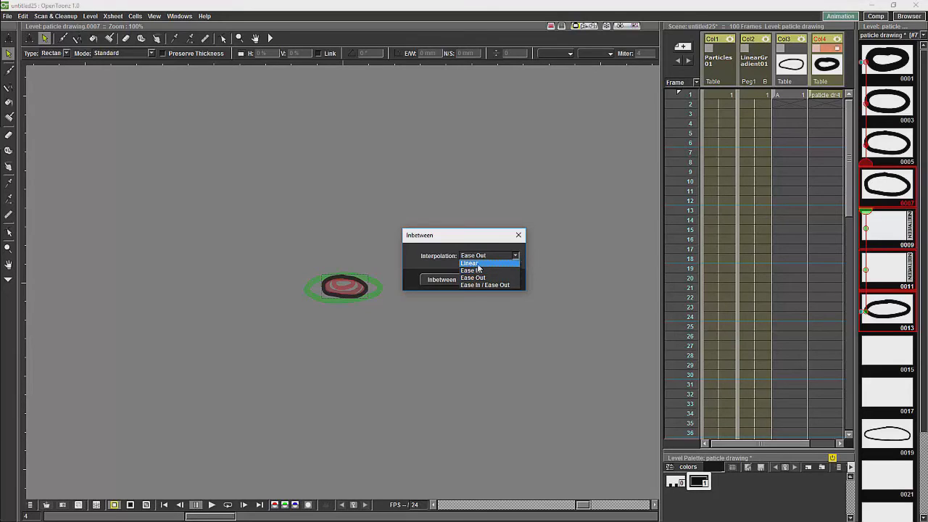
{"action": "left_click", "coordinate": [479, 265]}
{"action": "left_click", "coordinate": [443, 280]}
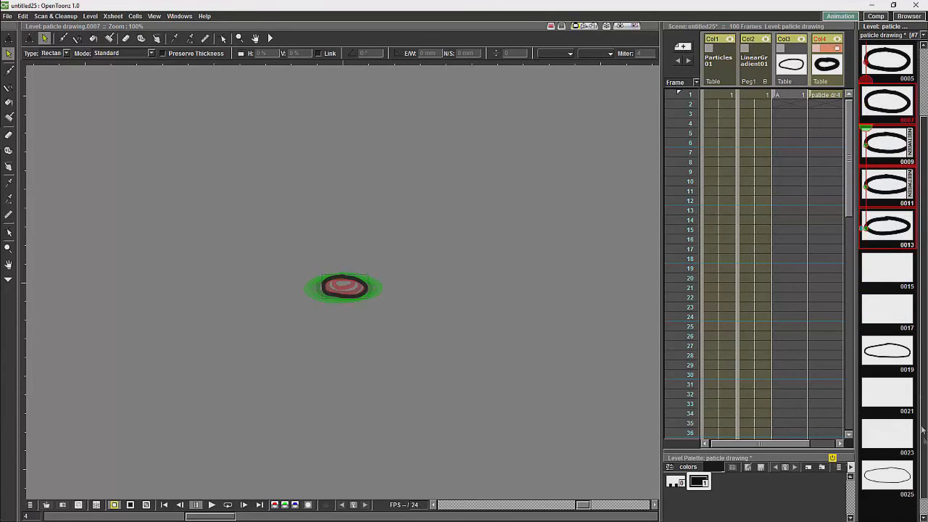
Generate in-betweens 0015 and 0017 between drawings 0013–0019 with Ease In / Ease Out.
{"action": "scroll", "coordinate": [888, 229], "scroll_direction": "down", "scroll_amount": 1}
{"action": "left_click", "coordinate": [891, 229]}
{"action": "left_click", "coordinate": [893, 349], "text": "shift"}
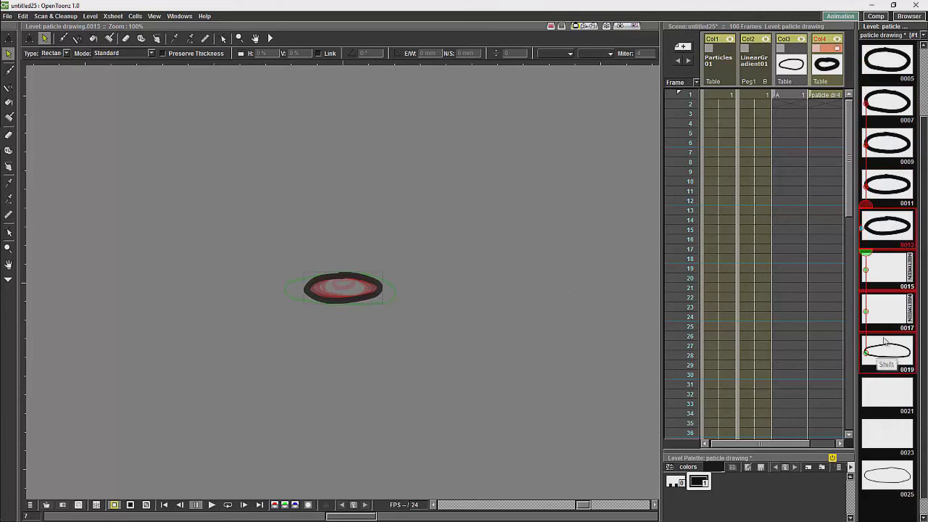
{"action": "left_click", "coordinate": [912, 271]}
{"action": "left_click", "coordinate": [903, 234]}
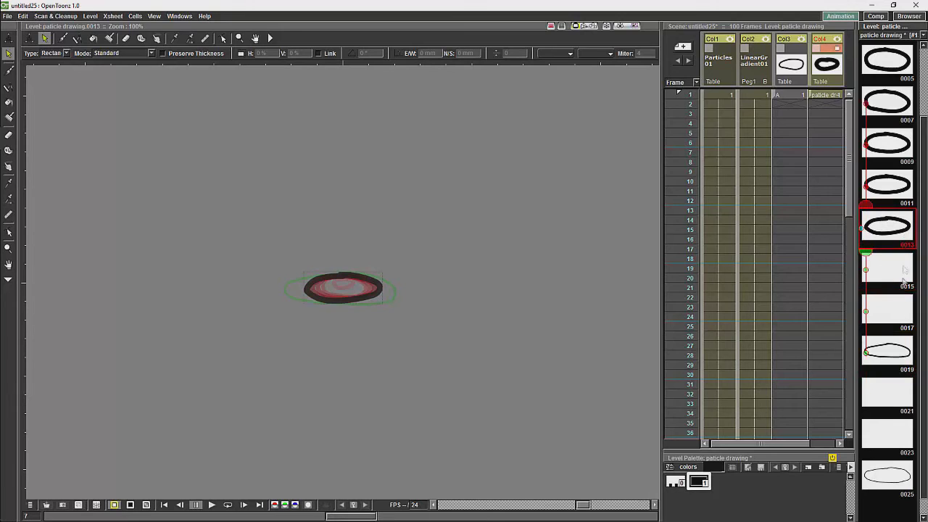
{"action": "left_click", "coordinate": [893, 351], "text": "shift"}
{"action": "key", "text": "alt+i"}
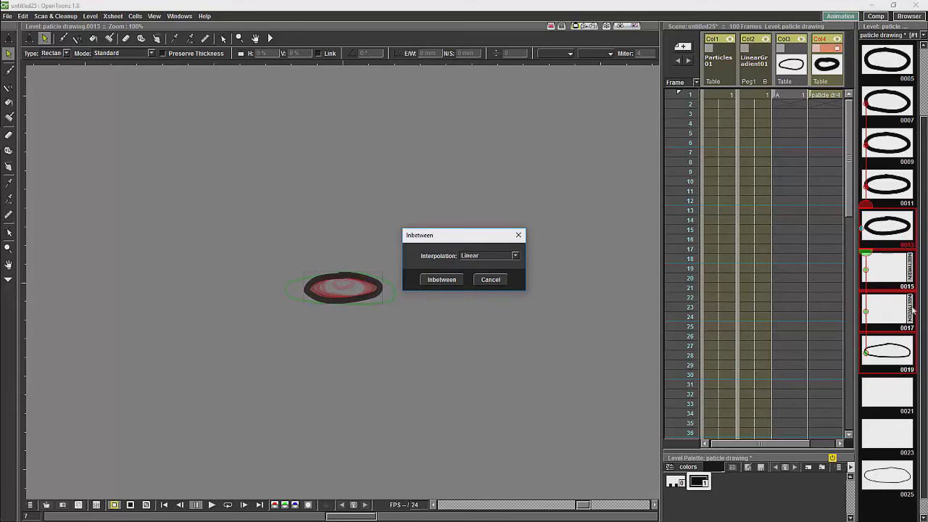
{"action": "left_click", "coordinate": [507, 256]}
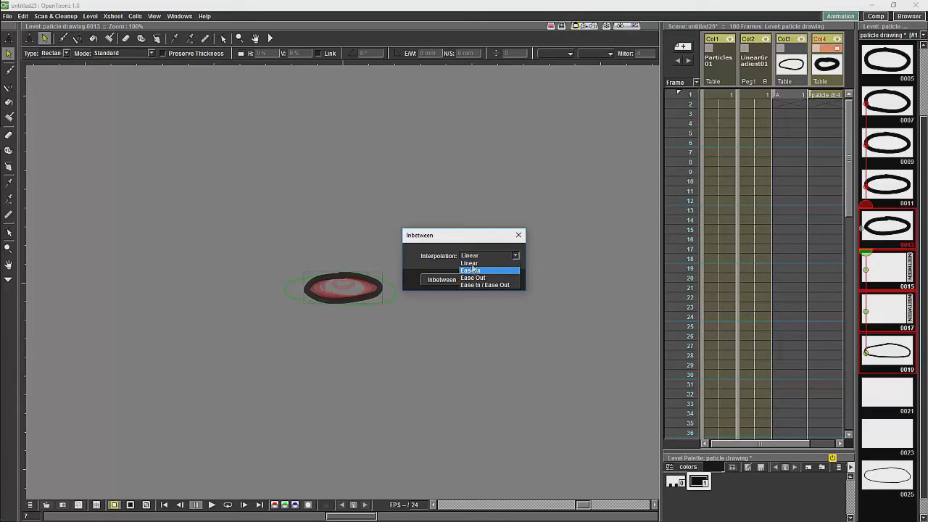
{"action": "left_click", "coordinate": [464, 285]}
{"action": "left_click", "coordinate": [441, 280]}
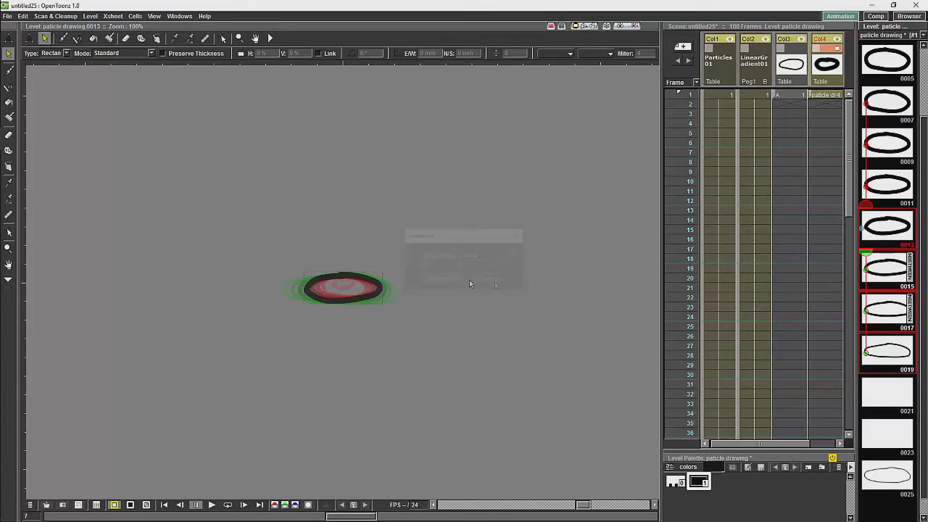
Generate in-betweens 0021 and 0023 between drawings 0019–0025 with Ease Out.
{"action": "left_click", "coordinate": [911, 370]}
{"action": "left_click", "coordinate": [895, 471], "text": "shift"}
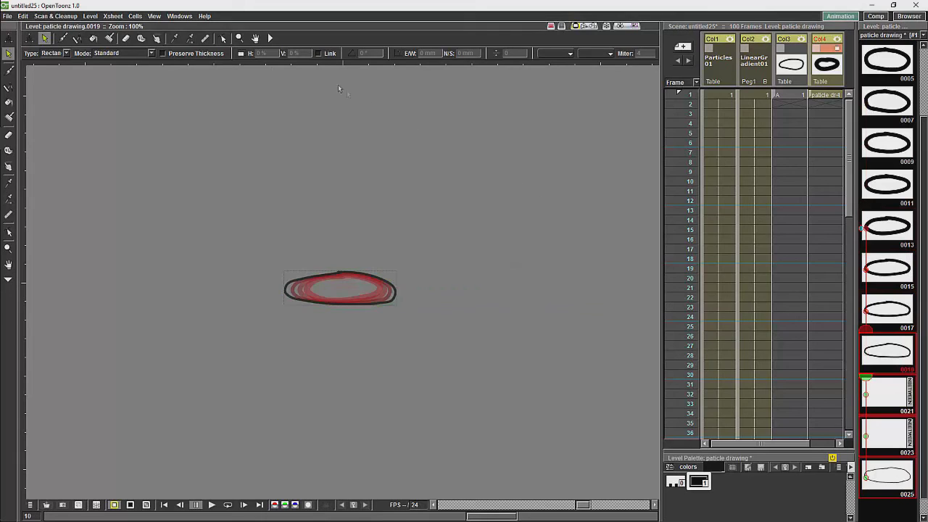
{"action": "left_click", "coordinate": [911, 390]}
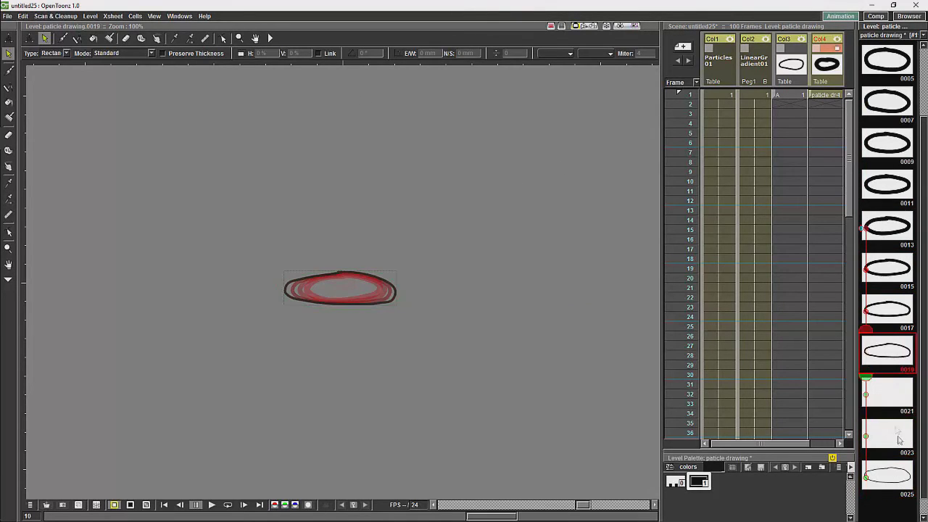
{"action": "left_click", "coordinate": [896, 471], "text": "shift"}
{"action": "left_click", "coordinate": [911, 400]}
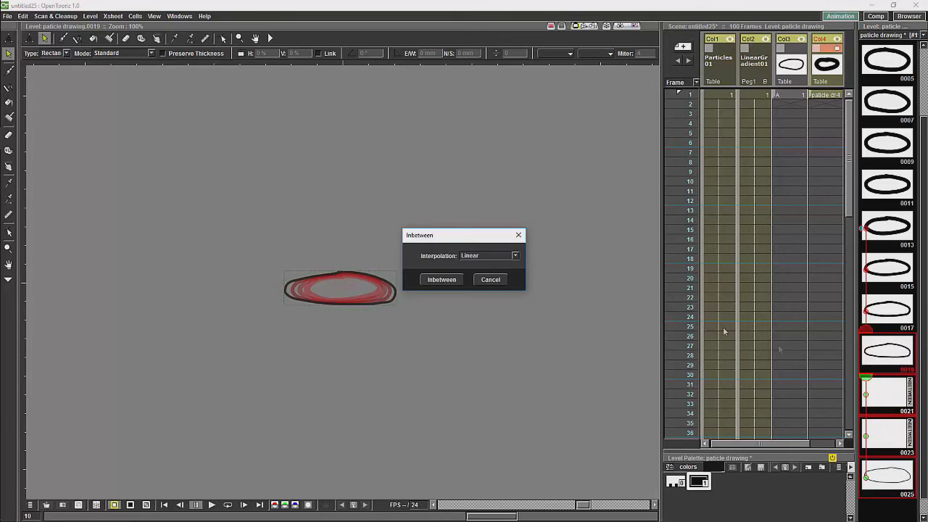
{"action": "left_click", "coordinate": [514, 256]}
{"action": "left_click", "coordinate": [482, 284]}
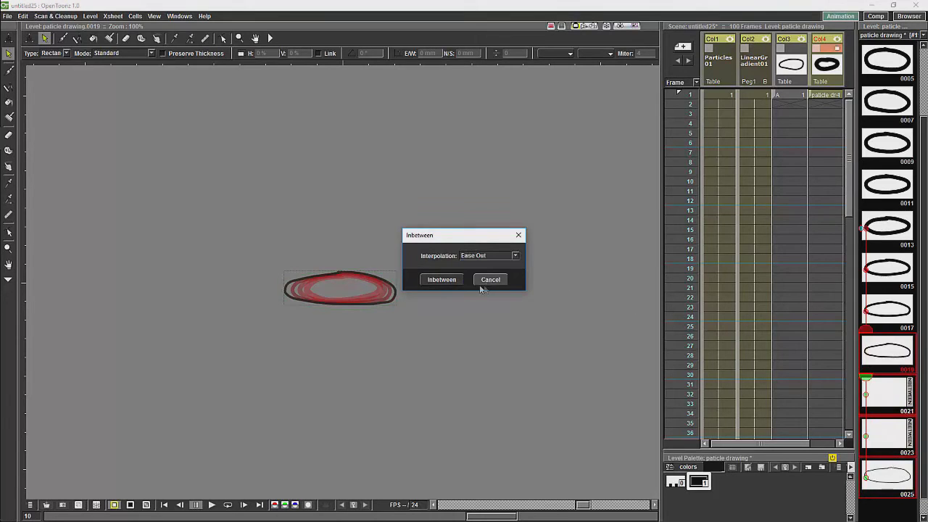
{"action": "left_click", "coordinate": [444, 281]}
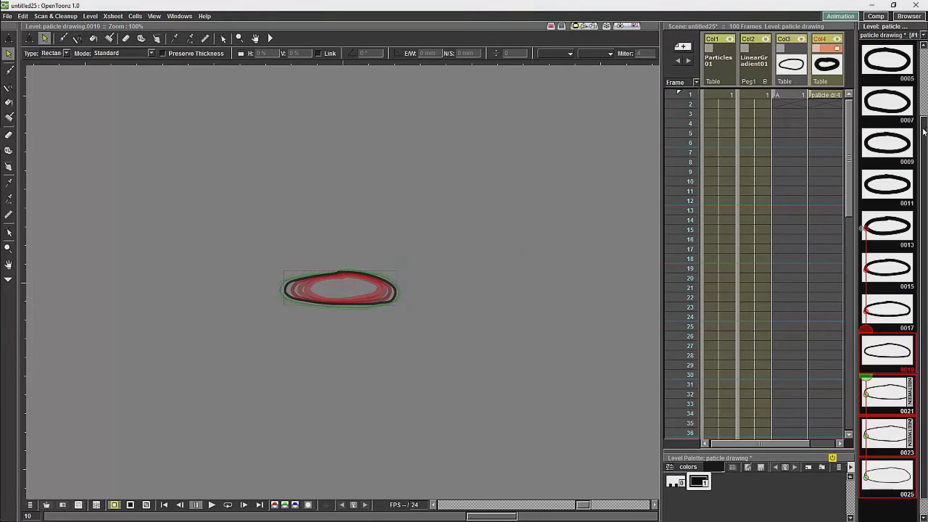
Play the ellipse animation from drawing 0001, then view the whole scene.
{"action": "scroll", "coordinate": [893, 68], "scroll_direction": "up", "scroll_amount": 2}
{"action": "left_click", "coordinate": [893, 64]}
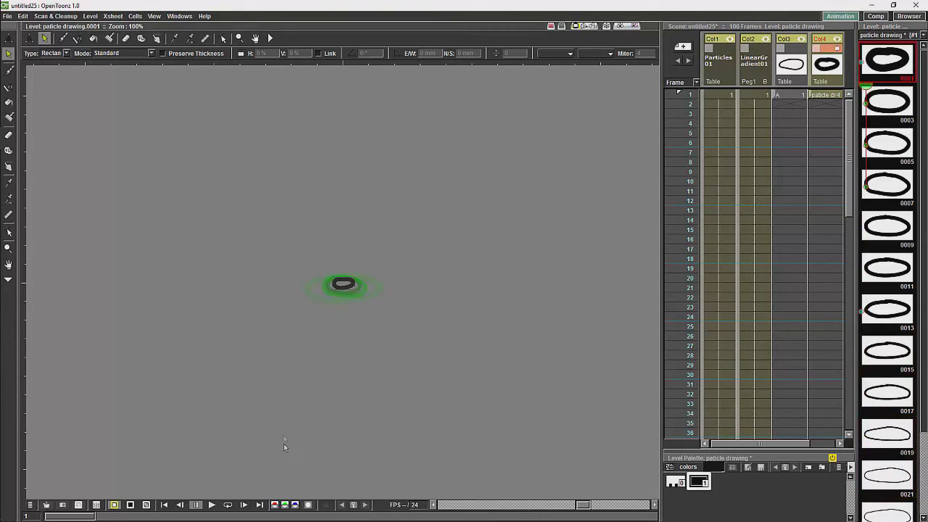
{"action": "left_click", "coordinate": [211, 504]}
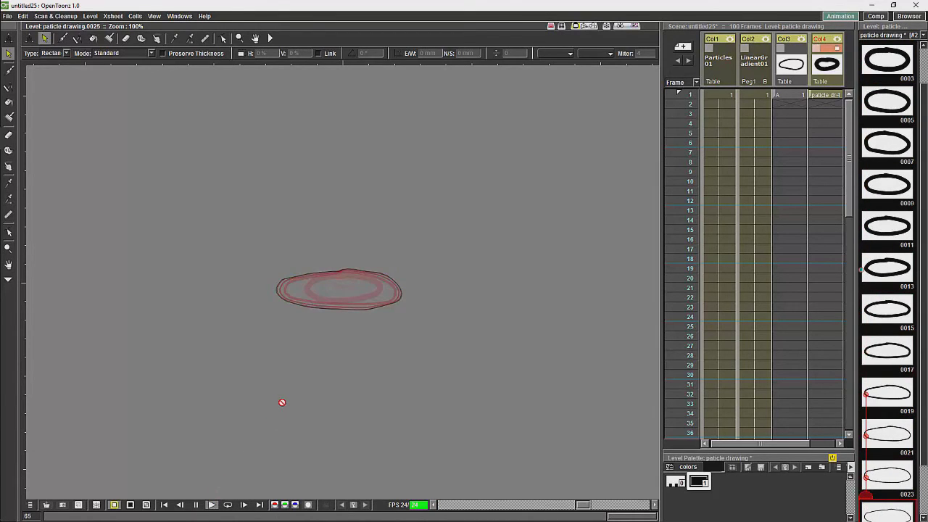
{"action": "left_click", "coordinate": [742, 124]}
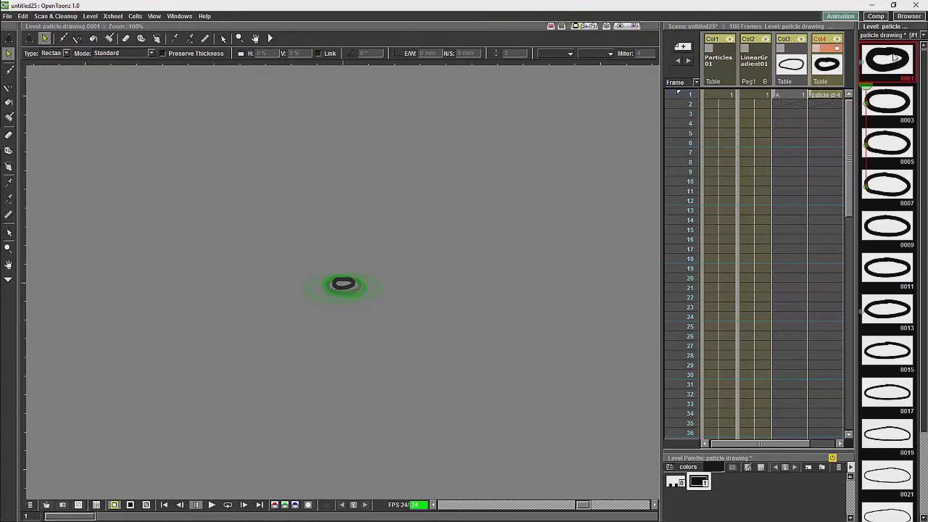
Place all level drawings into Col4 and close the empty cell gap at frame 2.
{"action": "left_click", "coordinate": [888, 62]}
{"action": "key", "text": "ctrl+a"}
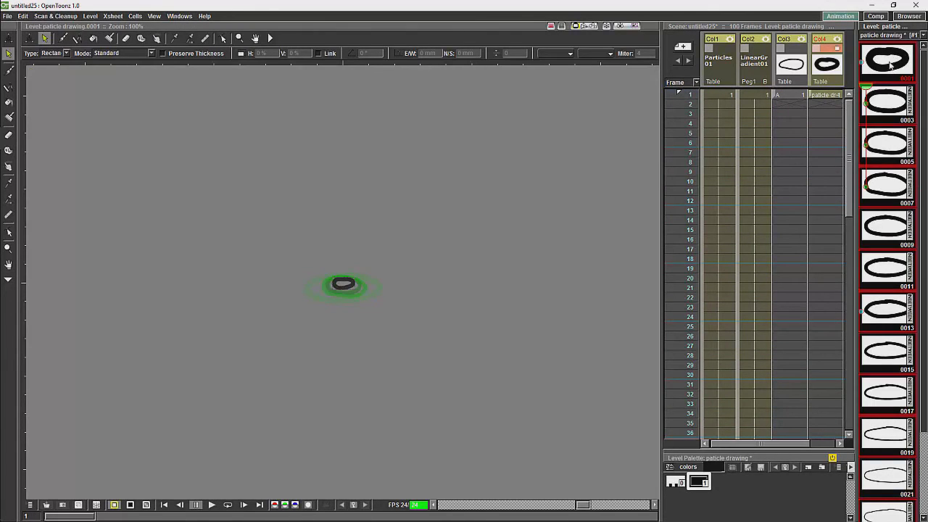
{"action": "left_click_drag", "start_coordinate": [890, 66], "coordinate": [832, 97]}
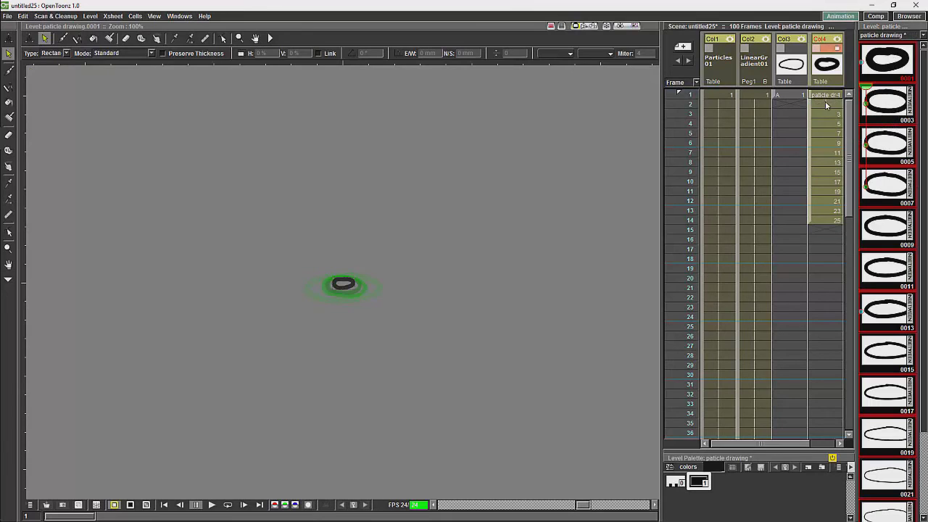
{"action": "left_click", "coordinate": [831, 105]}
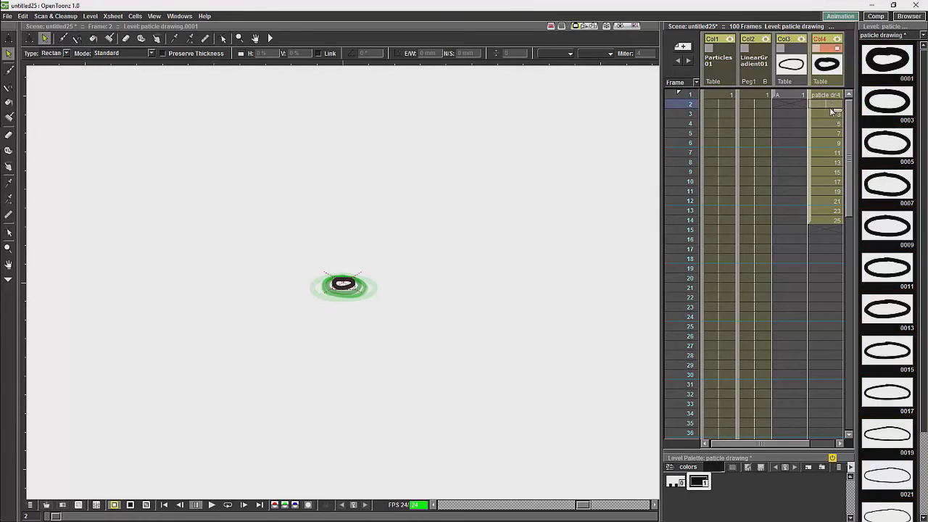
{"action": "key", "text": "Delete"}
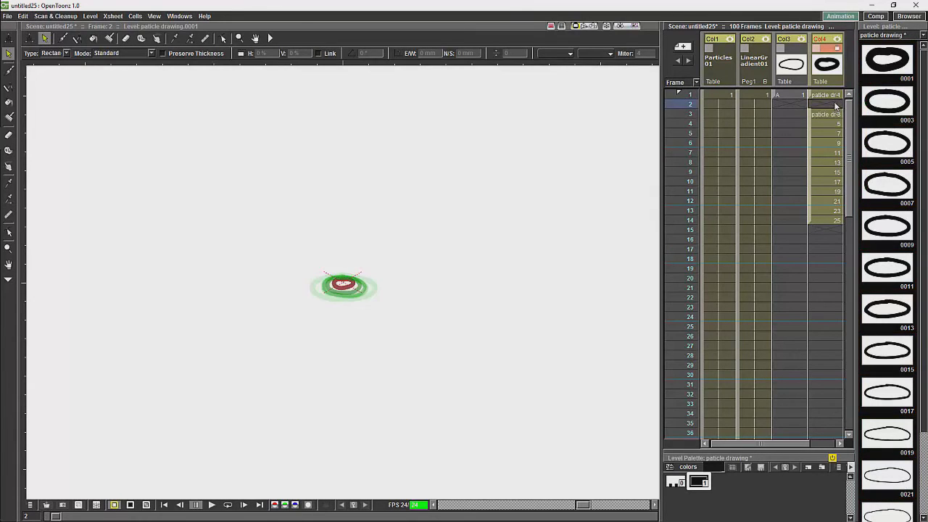
{"action": "left_click", "coordinate": [830, 114]}
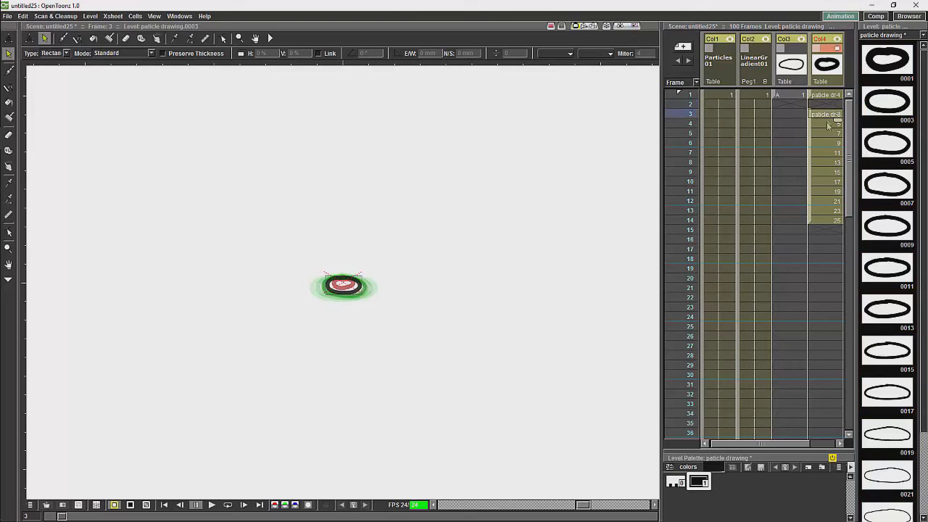
{"action": "left_click", "coordinate": [816, 219], "text": "shift"}
{"action": "left_click_drag", "start_coordinate": [810, 132], "coordinate": [810, 122]}
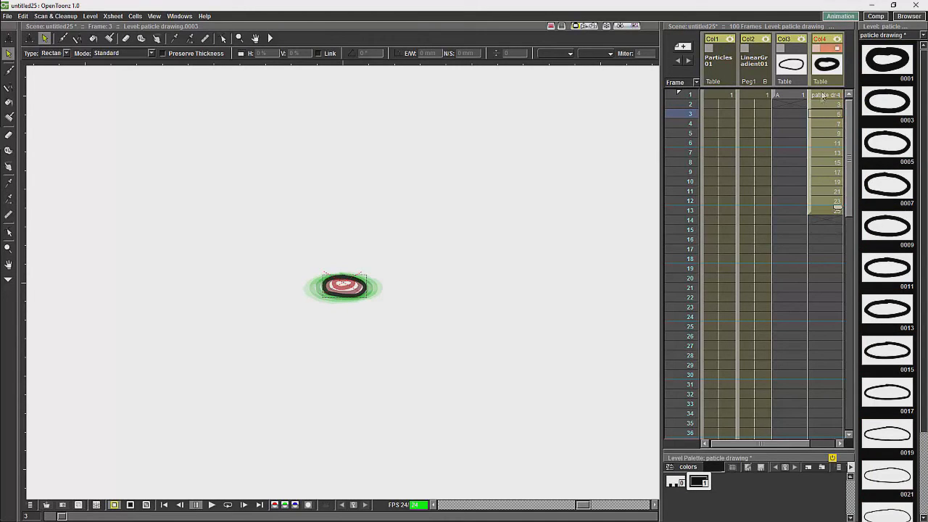
Reframe the Col4 cells from frame 1 to 13 on 2's.
{"action": "left_click", "coordinate": [826, 96]}
{"action": "left_click", "coordinate": [826, 209], "text": "shift"}
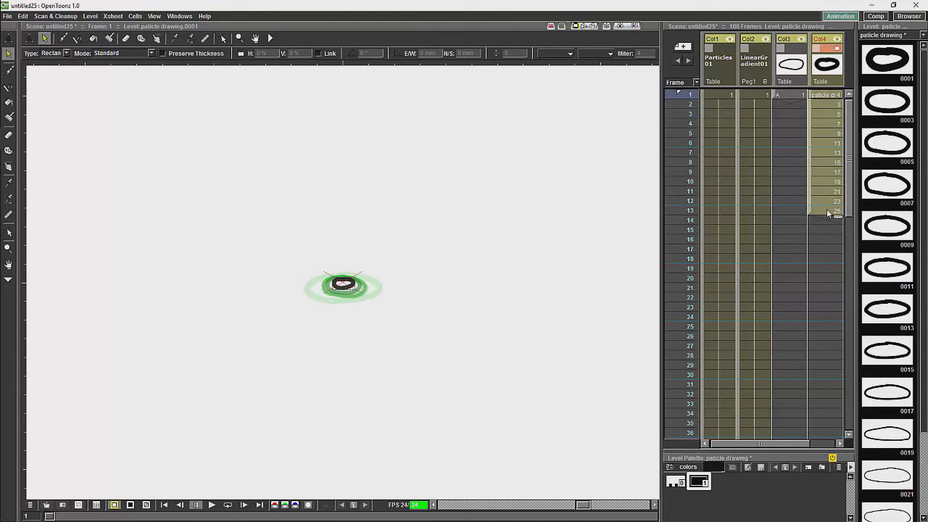
{"action": "right_click", "coordinate": [821, 172]}
{"action": "mouse_move", "coordinate": [855, 222]}
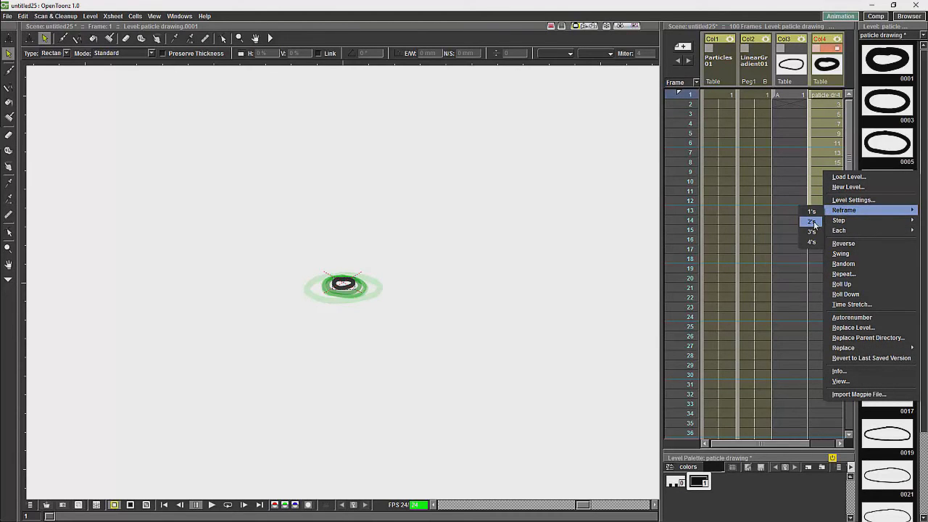
{"action": "left_click", "coordinate": [812, 221]}
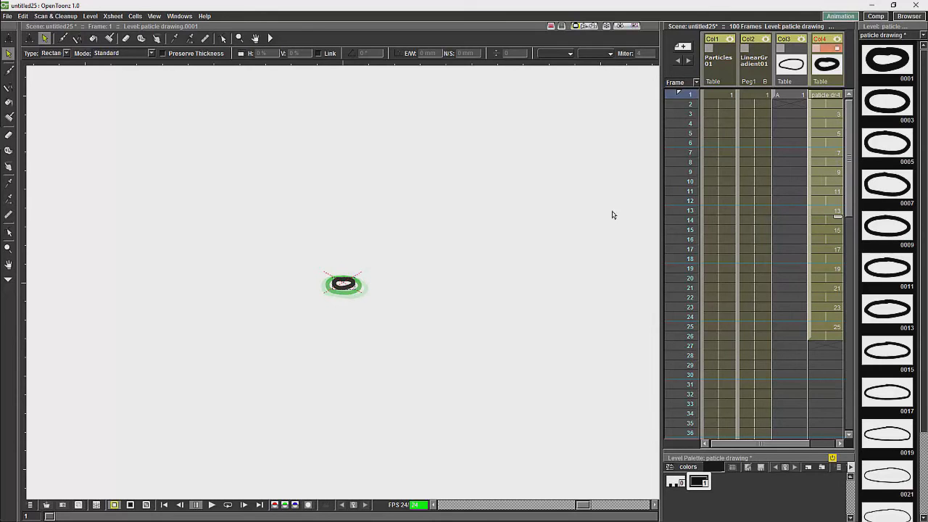
In the compositing workspace's FX Schematic, delete the link from Col3 to Particles01's Texture1 port.
{"action": "left_click", "coordinate": [876, 16]}
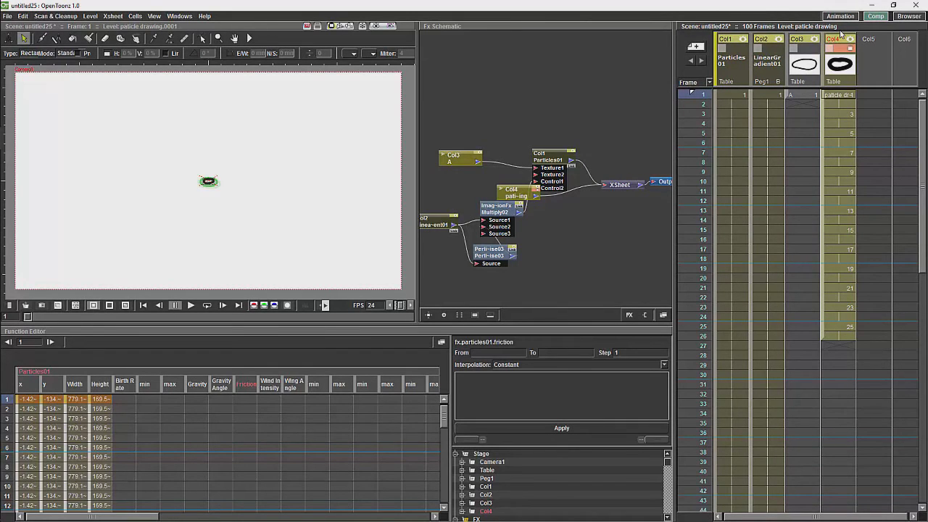
{"action": "left_click_drag", "start_coordinate": [453, 159], "coordinate": [455, 116]}
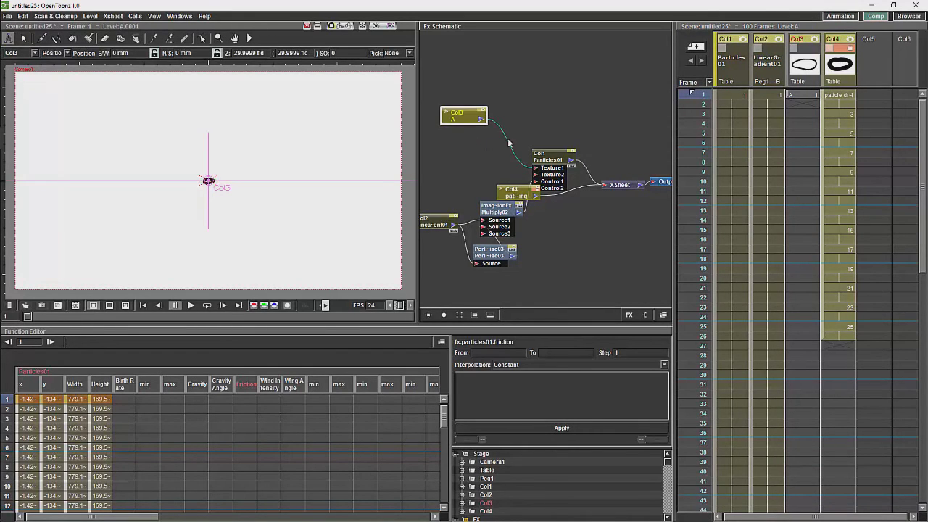
{"action": "left_click", "coordinate": [509, 143]}
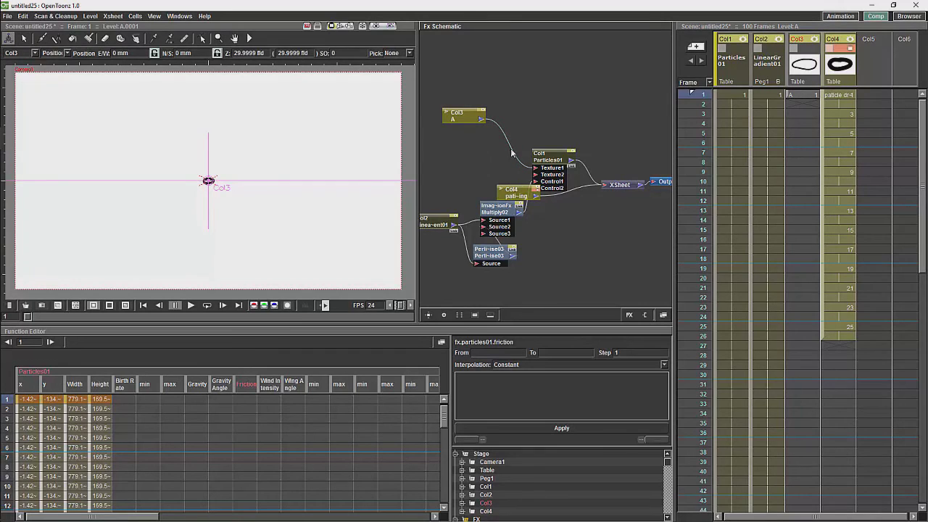
{"action": "left_click", "coordinate": [519, 165]}
{"action": "key", "text": "Delete"}
Connect Col4 to Particles01's Texture1 input, tidy the Col3 and Col4 nodes, and play.
{"action": "left_click_drag", "start_coordinate": [519, 193], "coordinate": [538, 171]}
{"action": "left_click", "coordinate": [546, 154]}
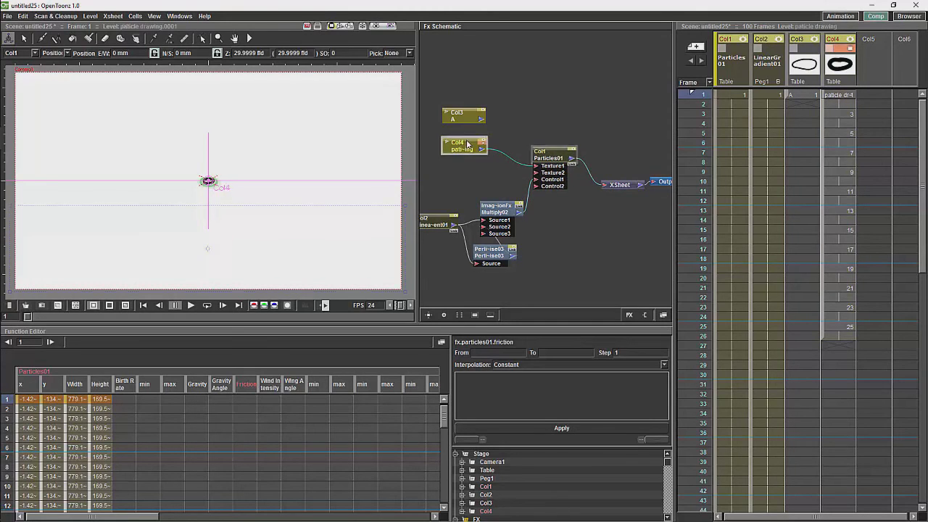
{"action": "left_click_drag", "start_coordinate": [467, 144], "coordinate": [512, 98]}
{"action": "left_click", "coordinate": [469, 142]}
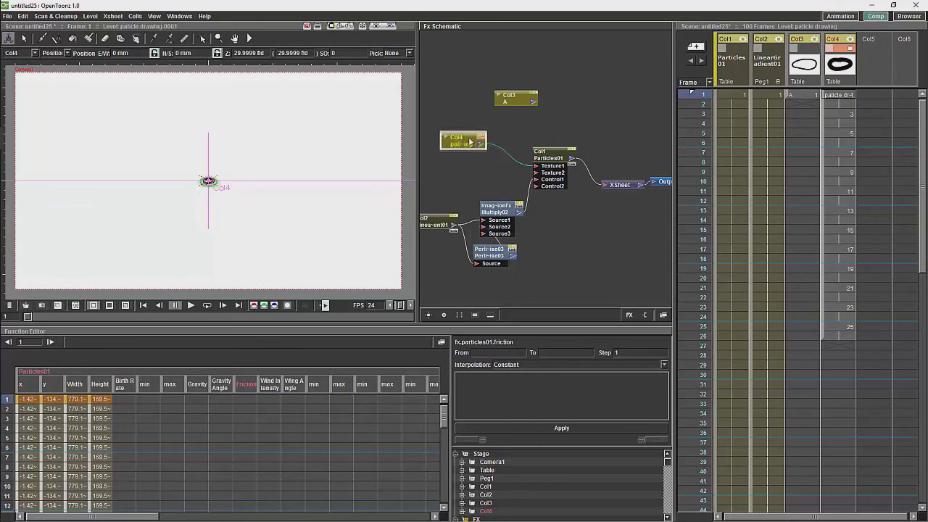
{"action": "left_click_drag", "start_coordinate": [470, 142], "coordinate": [469, 139]}
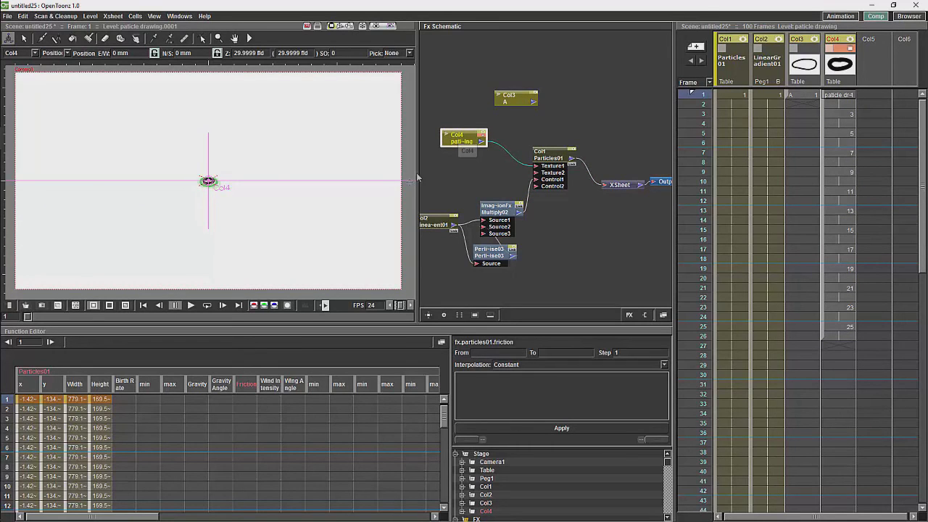
{"action": "left_click", "coordinate": [190, 305]}
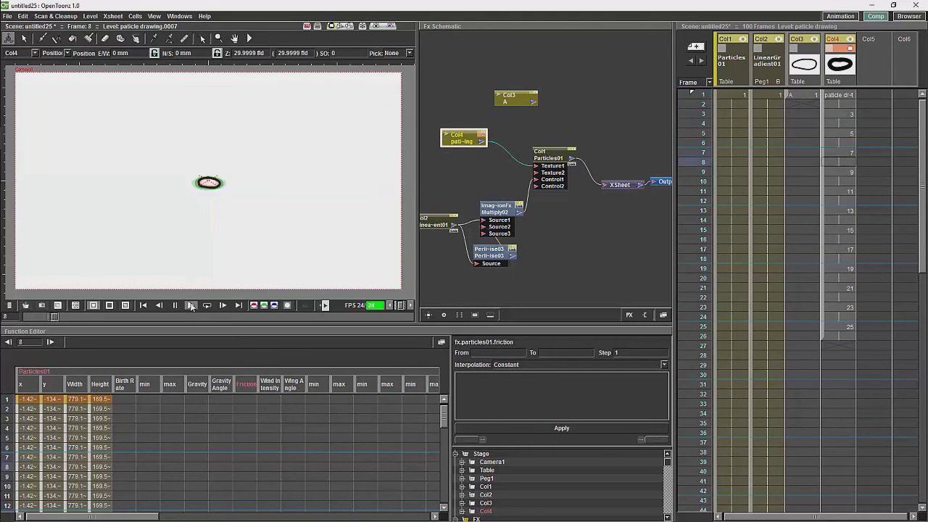
Turn on the viewer Preview and play Col4's oval particles scattered across the lower scene.
{"action": "left_click", "coordinate": [392, 26]}
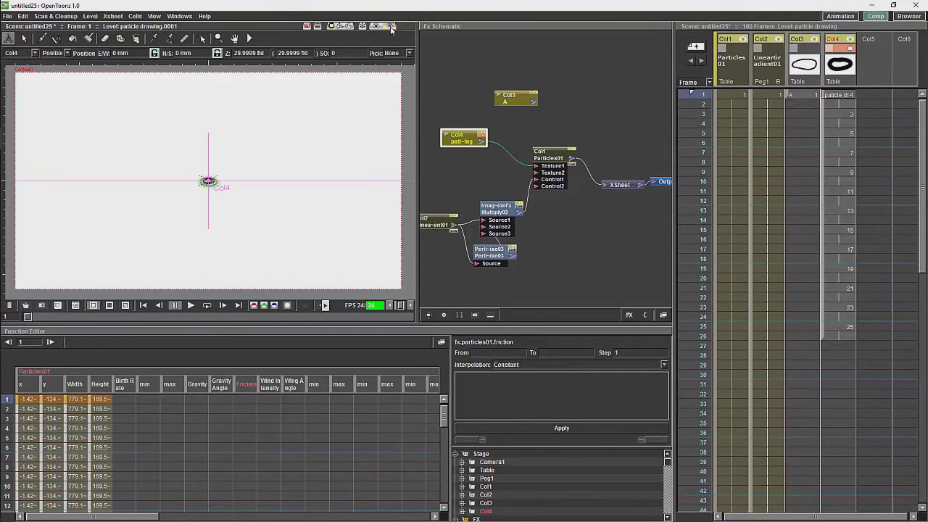
{"action": "left_click", "coordinate": [392, 26]}
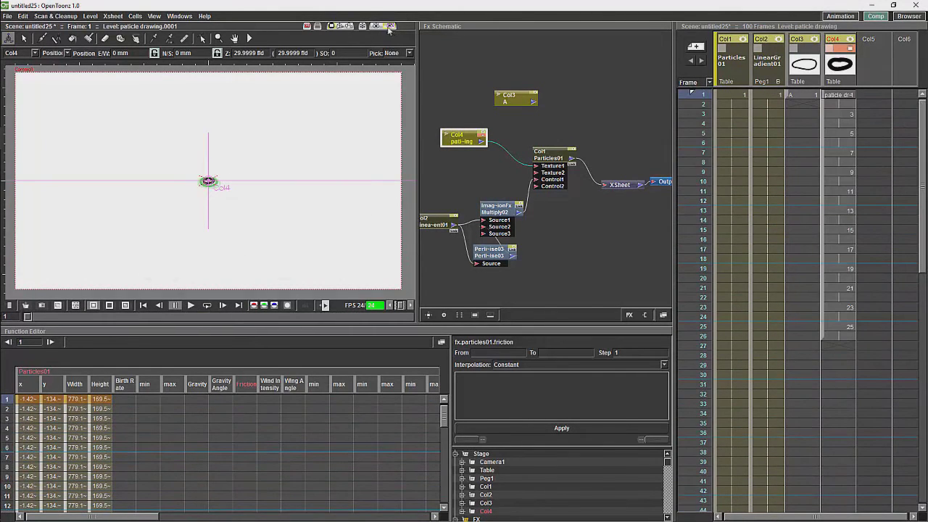
{"action": "left_click", "coordinate": [191, 306]}
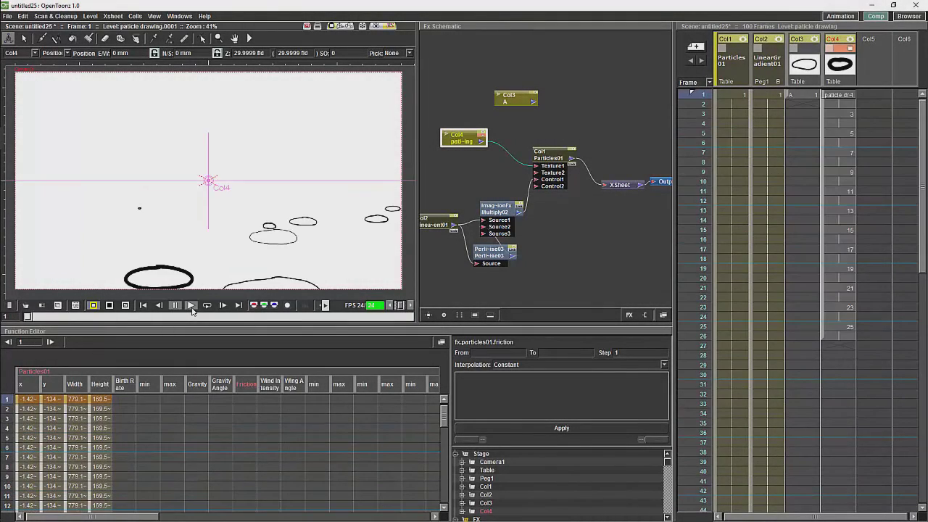
{"action": "left_click", "coordinate": [193, 305]}
Set Particles01's Source > Animation option to Column so particles play the texture animation.
{"action": "left_click", "coordinate": [545, 151]}
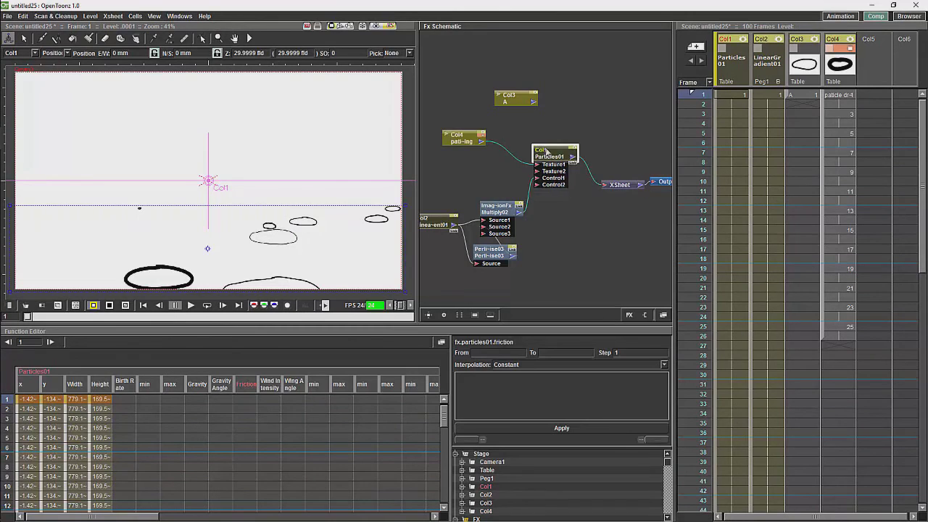
{"action": "double_click", "coordinate": [546, 151]}
{"action": "left_click", "coordinate": [375, 126]}
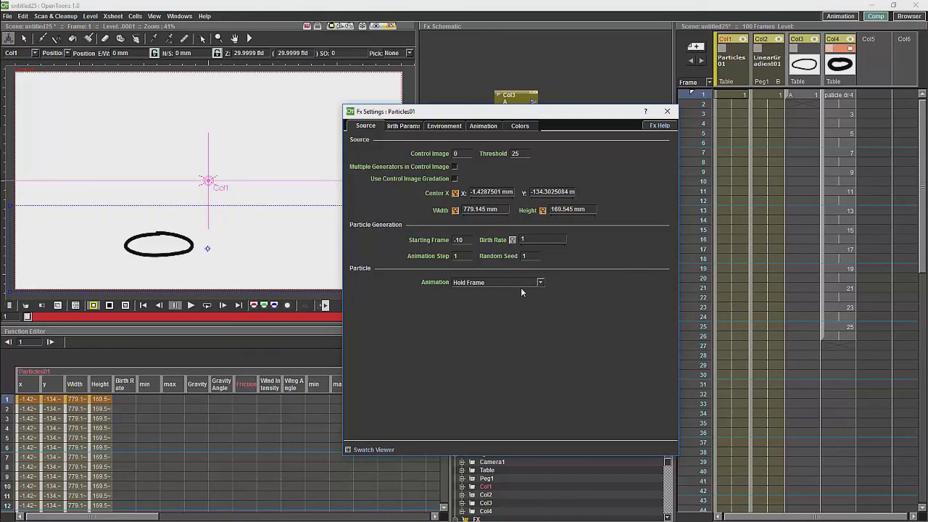
{"action": "left_click", "coordinate": [540, 284]}
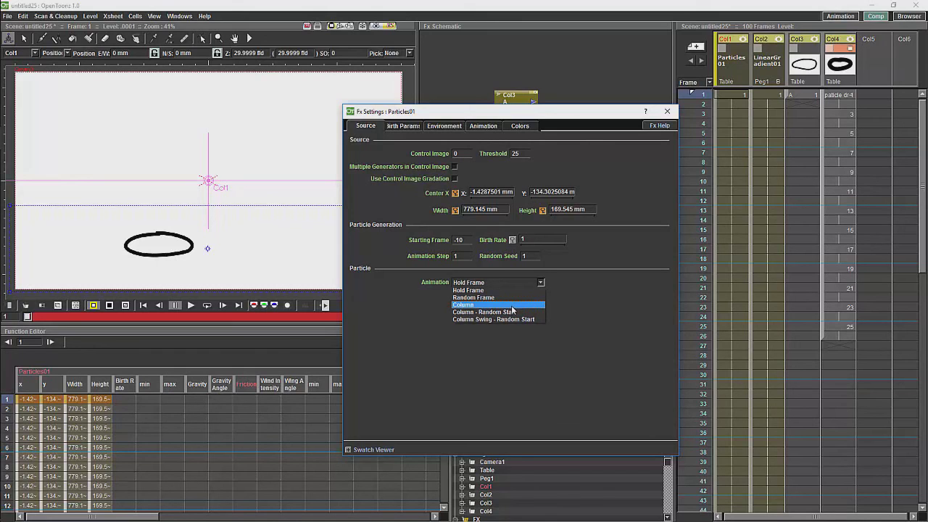
{"action": "left_click", "coordinate": [510, 306]}
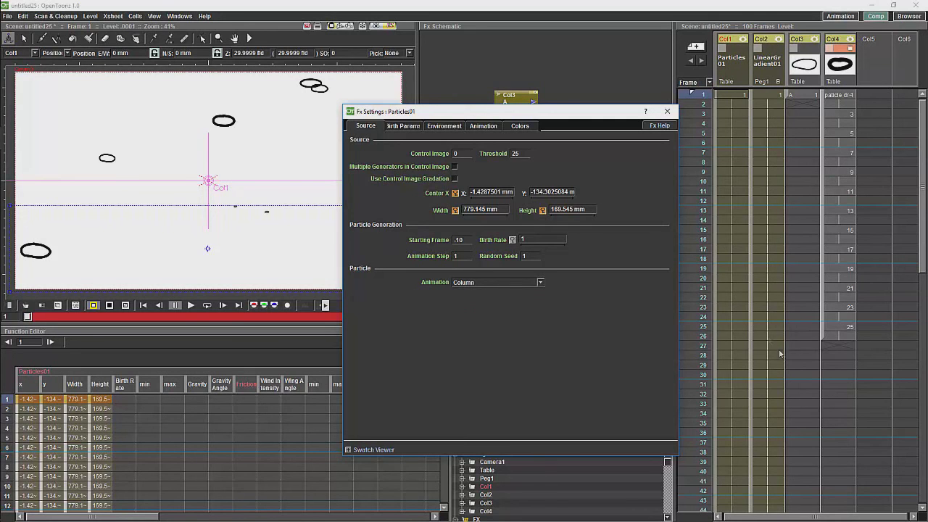
Enable Use Column Duration for Lifetime in Particles01's Birth Params.
{"action": "left_click_drag", "start_coordinate": [547, 113], "coordinate": [557, 132]}
{"action": "left_click", "coordinate": [411, 146]}
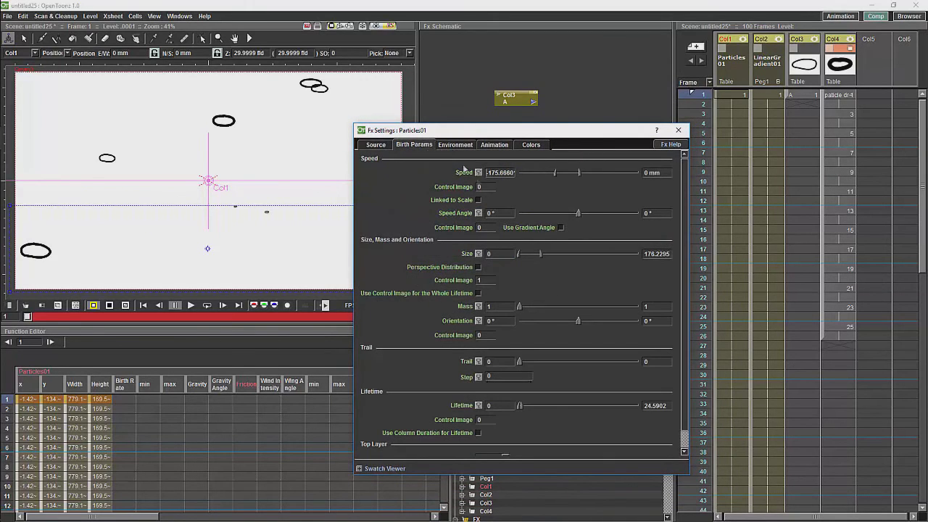
{"action": "scroll", "coordinate": [685, 379], "scroll_direction": "down", "scroll_amount": 1}
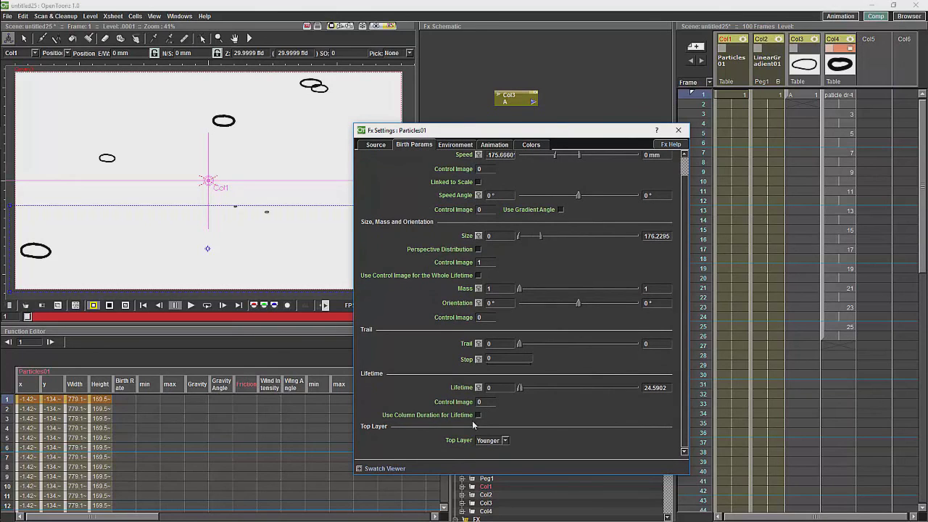
{"action": "left_click", "coordinate": [477, 414]}
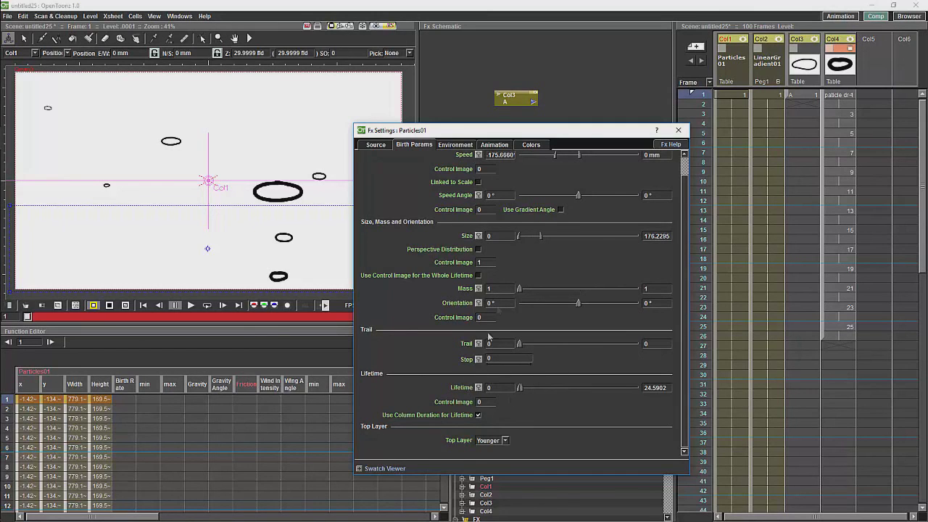
{"action": "left_click", "coordinate": [678, 130]}
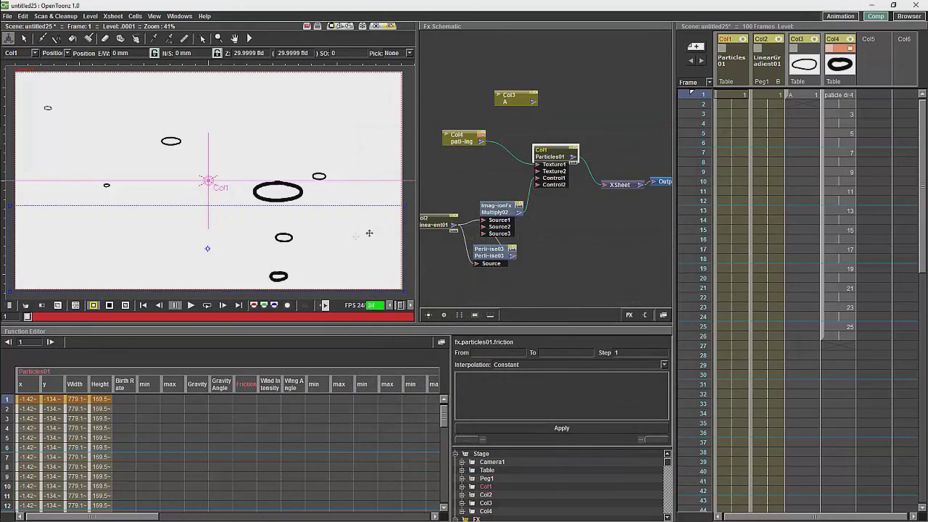
{"action": "left_click", "coordinate": [191, 308]}
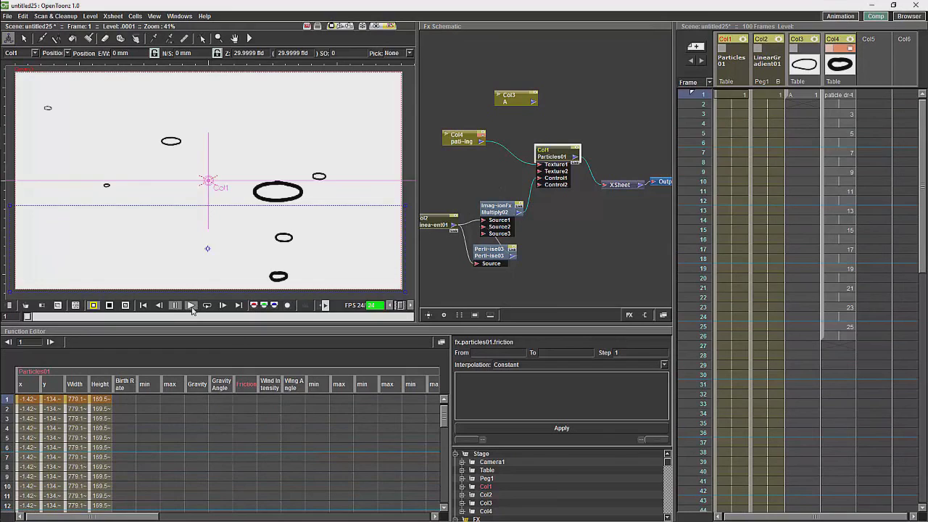
{"action": "left_click", "coordinate": [191, 307]}
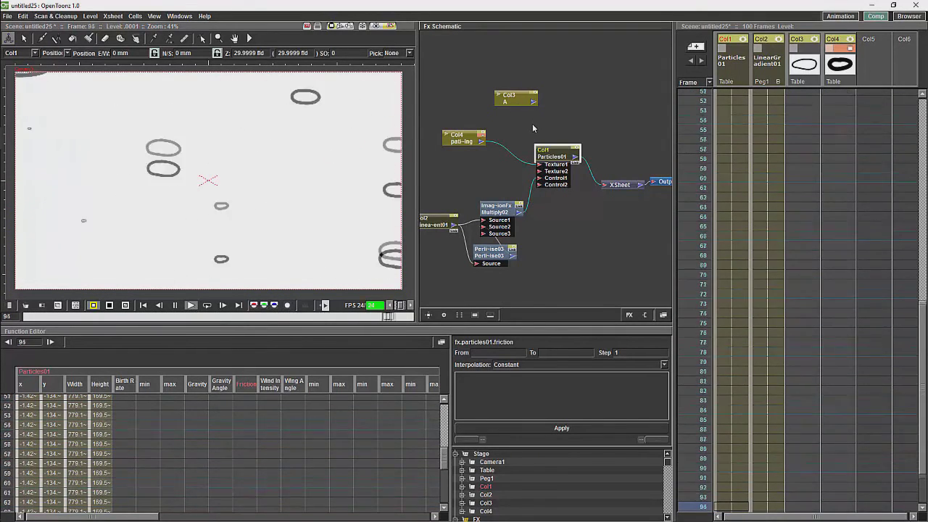
Change Particles01's minimum birth Speed to 0 so drops stay put, then close the settings.
{"action": "double_click", "coordinate": [550, 150]}
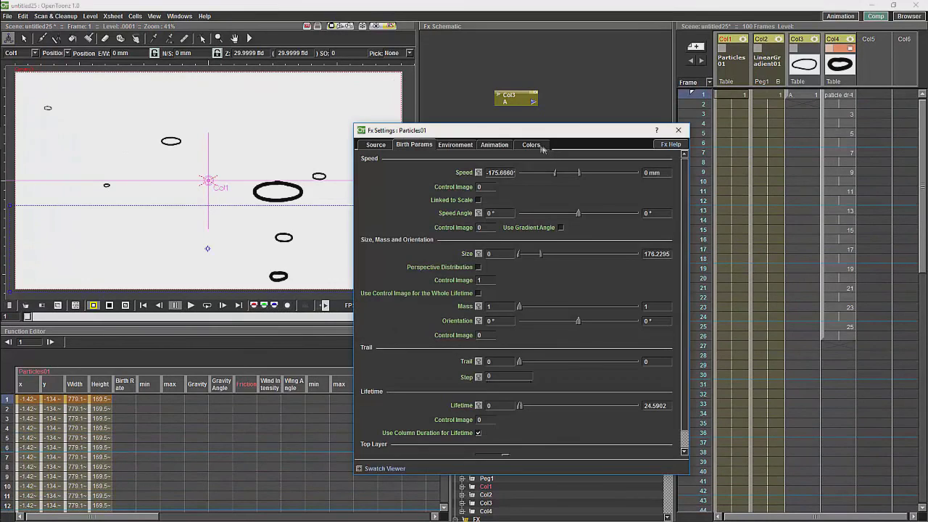
{"action": "double_click", "coordinate": [498, 173]}
{"action": "key", "text": "BackSpace"}
{"action": "key", "text": "BackSpace"}
{"action": "key", "text": "BackSpace"}
{"action": "left_click", "coordinate": [678, 131]}
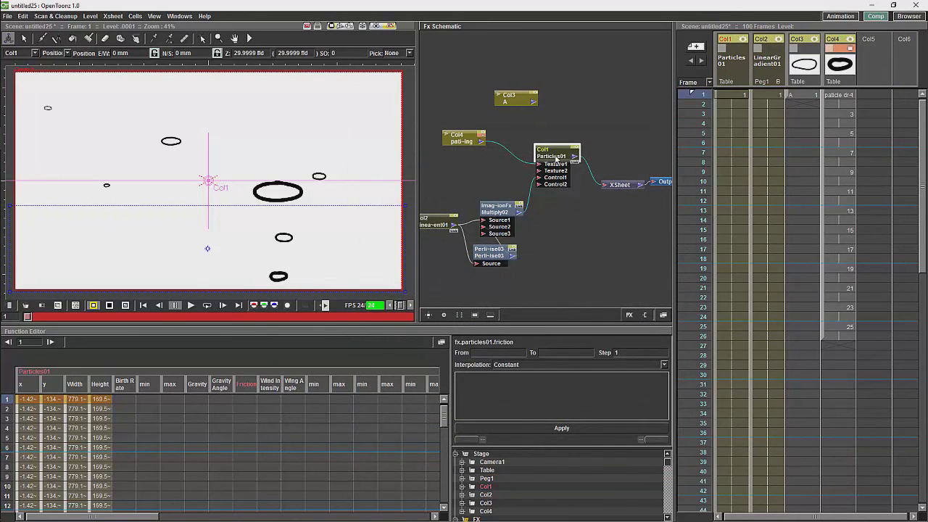
Recheck Particles01's settings, then play the preview of stationary ovals rippling across the lower half.
{"action": "double_click", "coordinate": [556, 158]}
{"action": "left_click", "coordinate": [679, 131]}
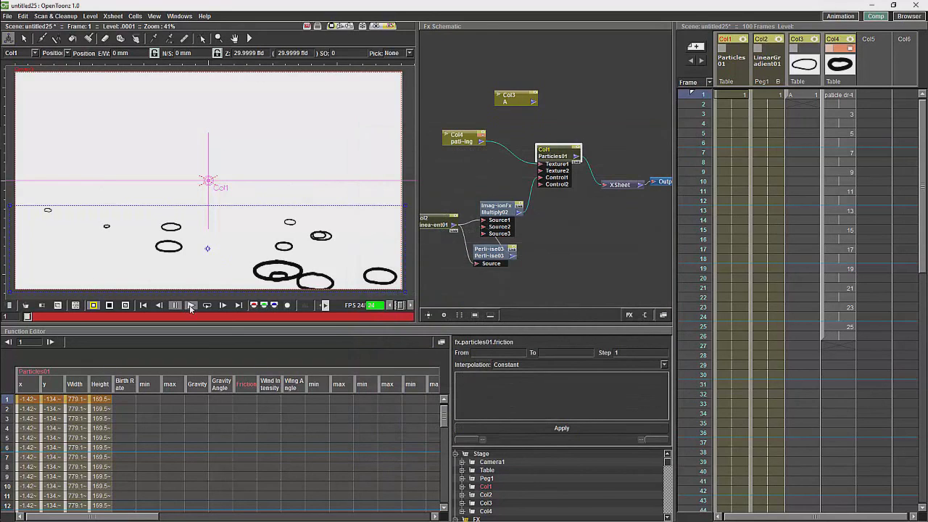
{"action": "left_click", "coordinate": [190, 305]}
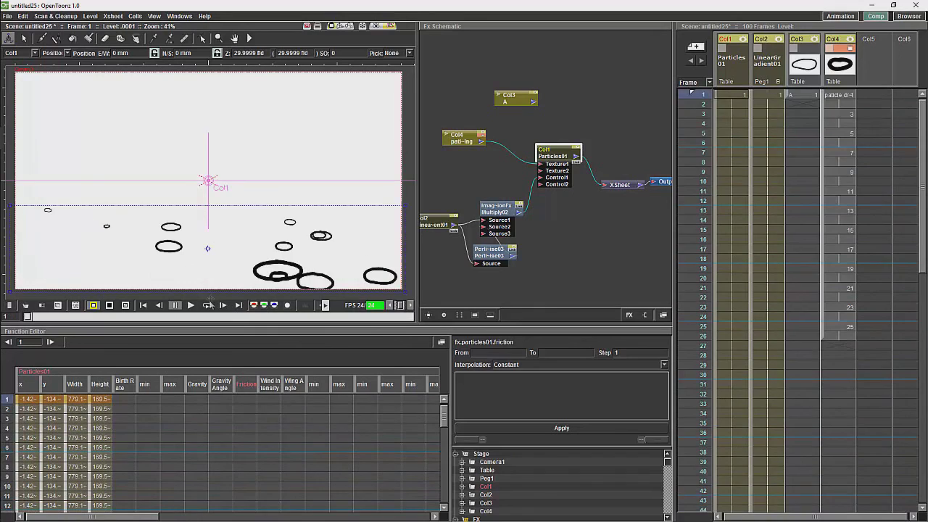
{"action": "left_click", "coordinate": [192, 306]}
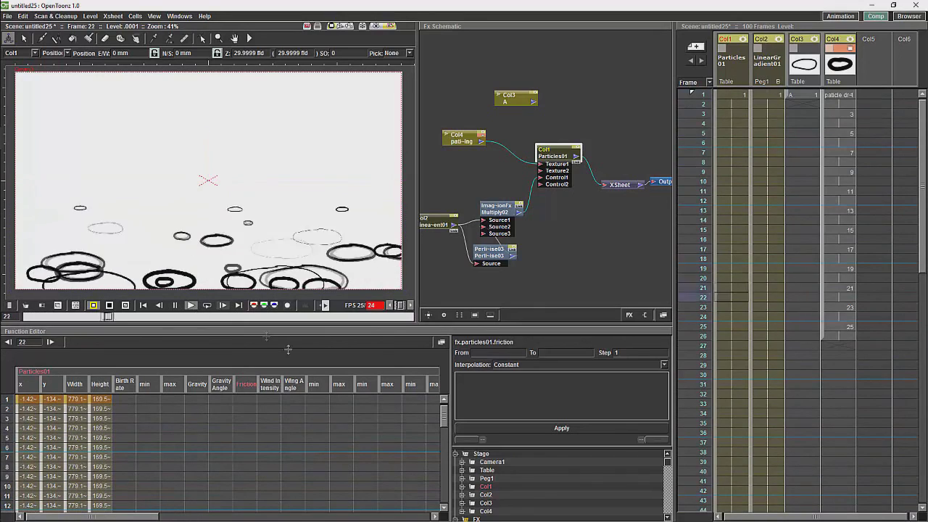